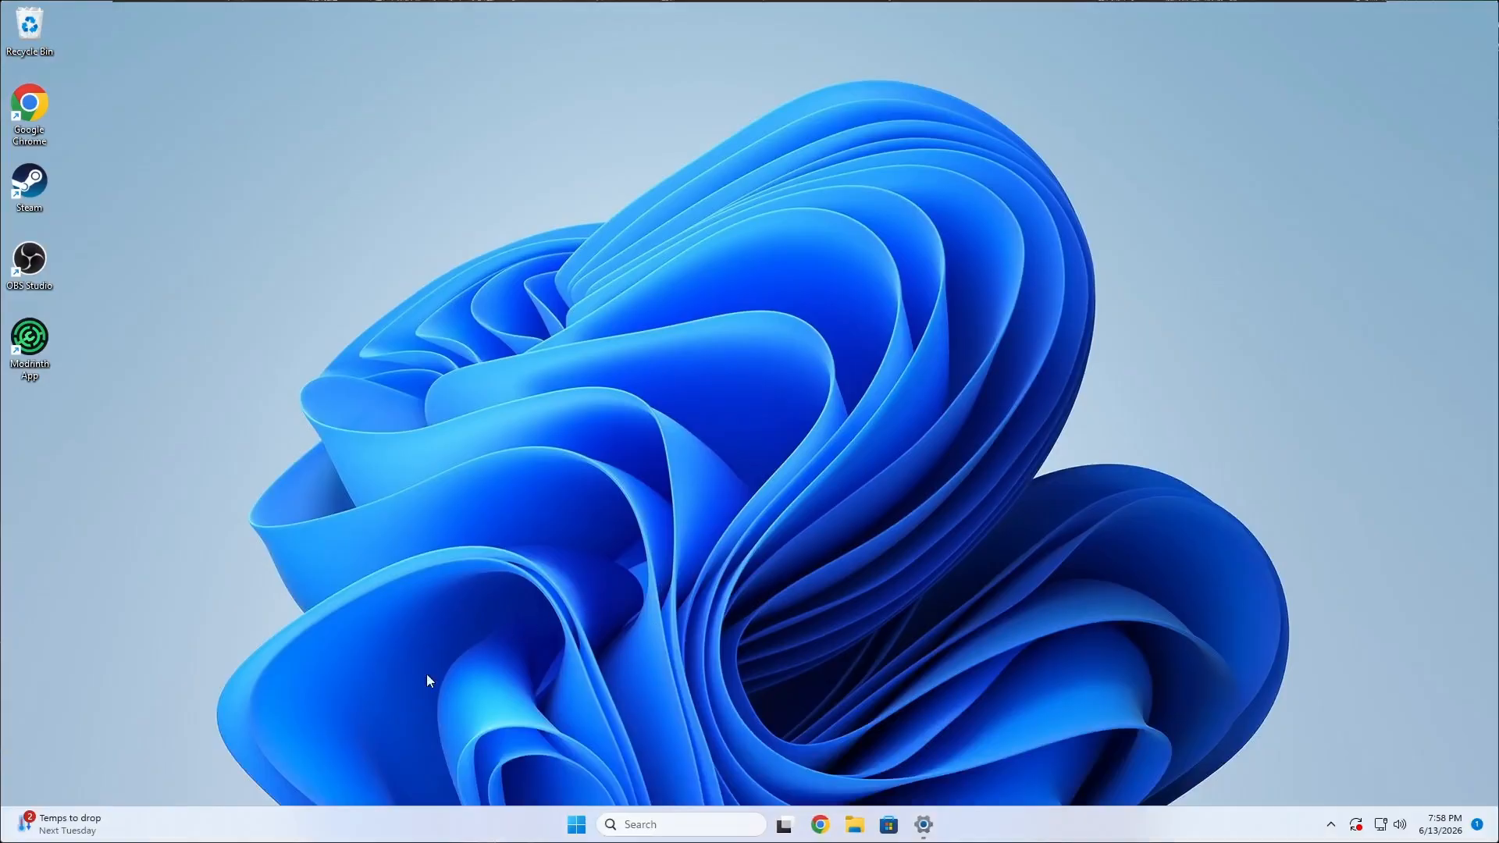
left_click_drag(609, 581, 410, 694)
mouse_move(1184, 198)
left_mouse_down()
mouse_move(649, 462)
mouse_move(329, 702)
mouse_move(1007, 326)
mouse_move(866, 365)
left_mouse_up()
Open playit.gg in Chrome and log in to the existing account.
left_click(819, 824)
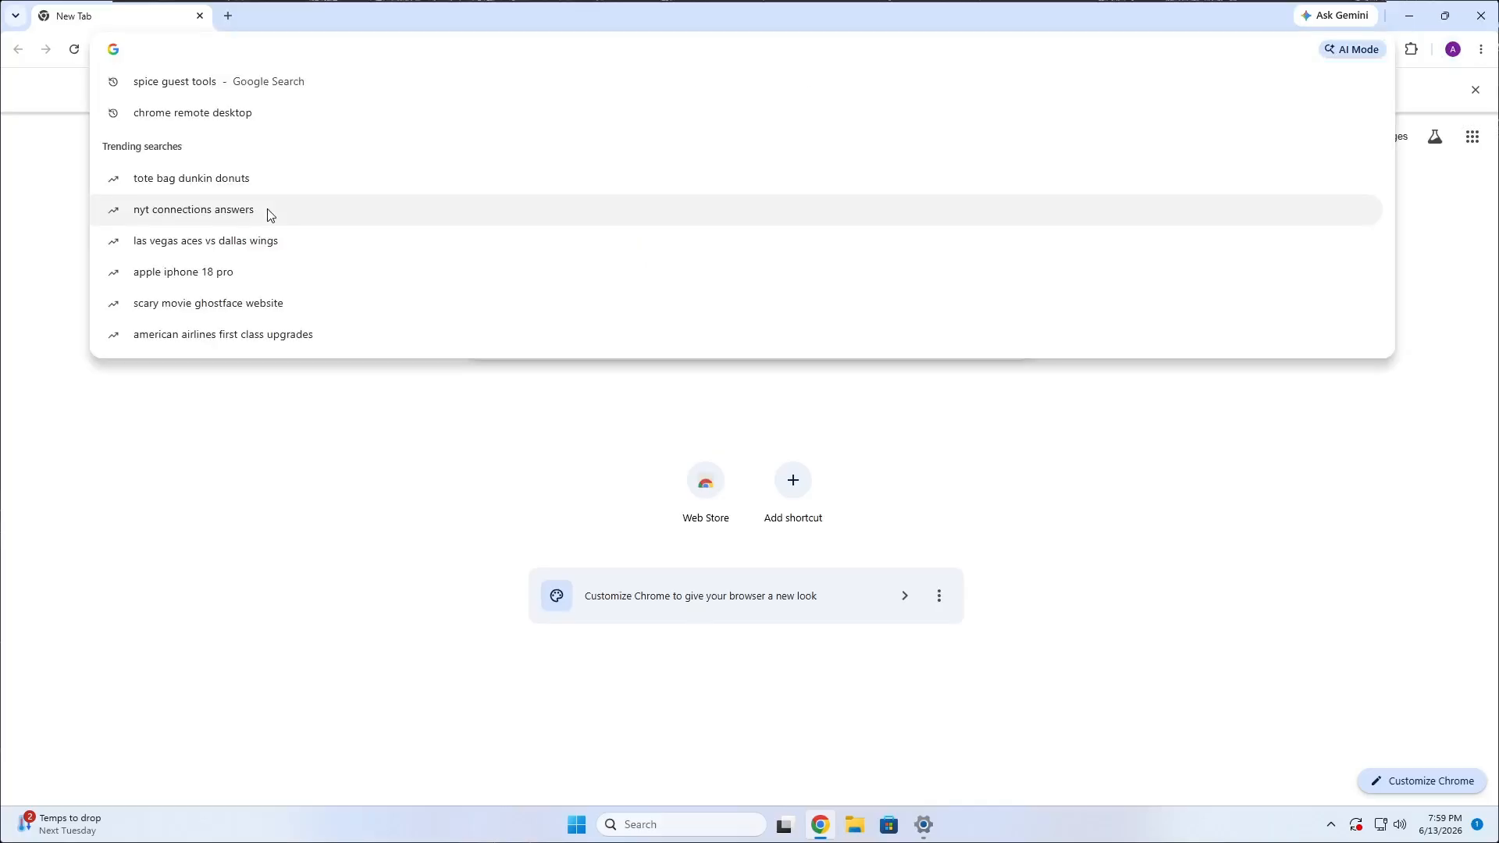
type("playit.gg")
key("Return")
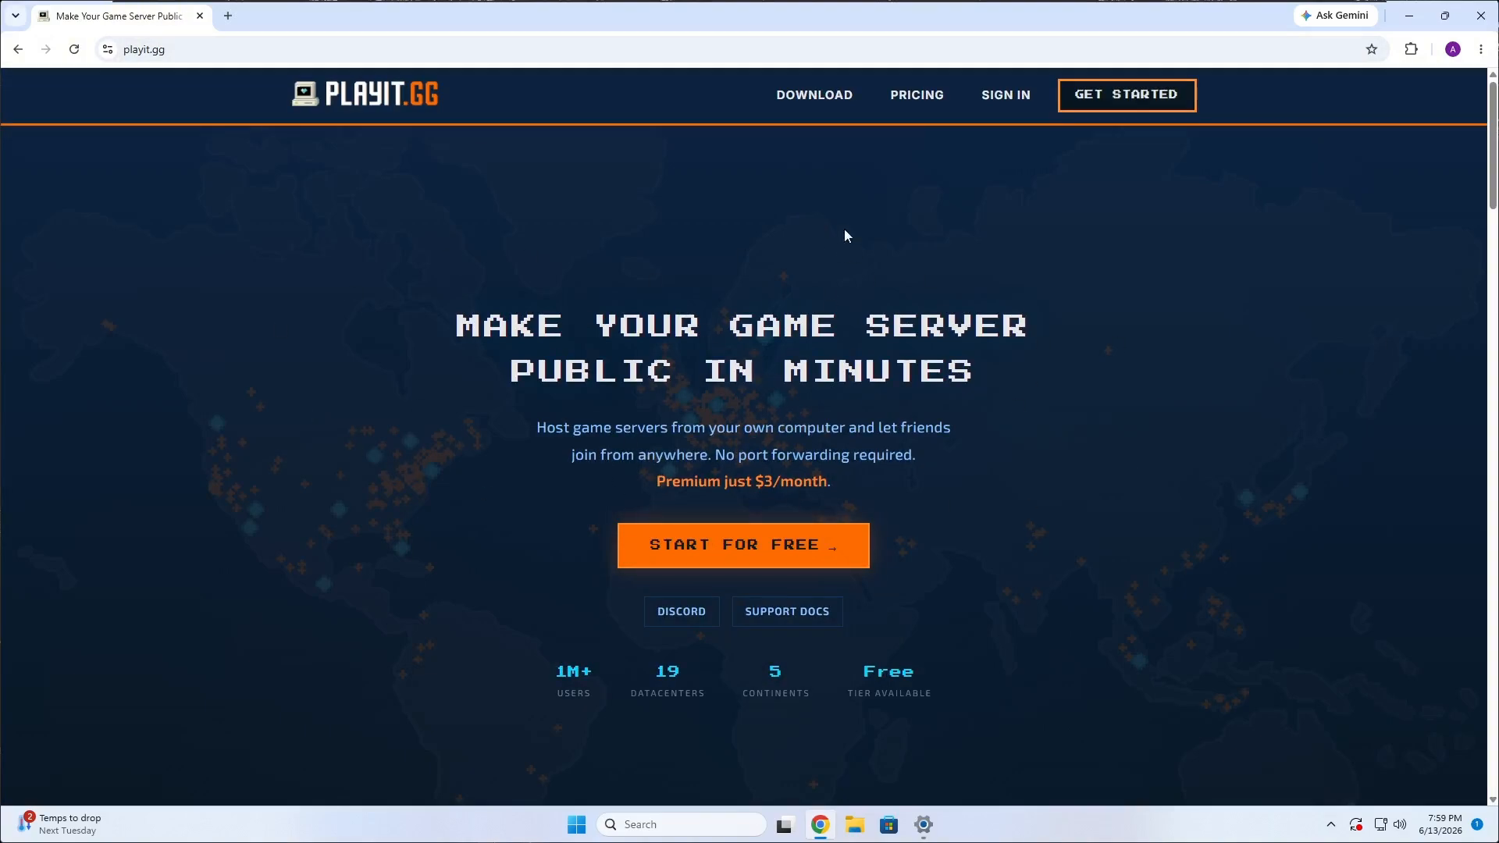
left_click(1007, 97)
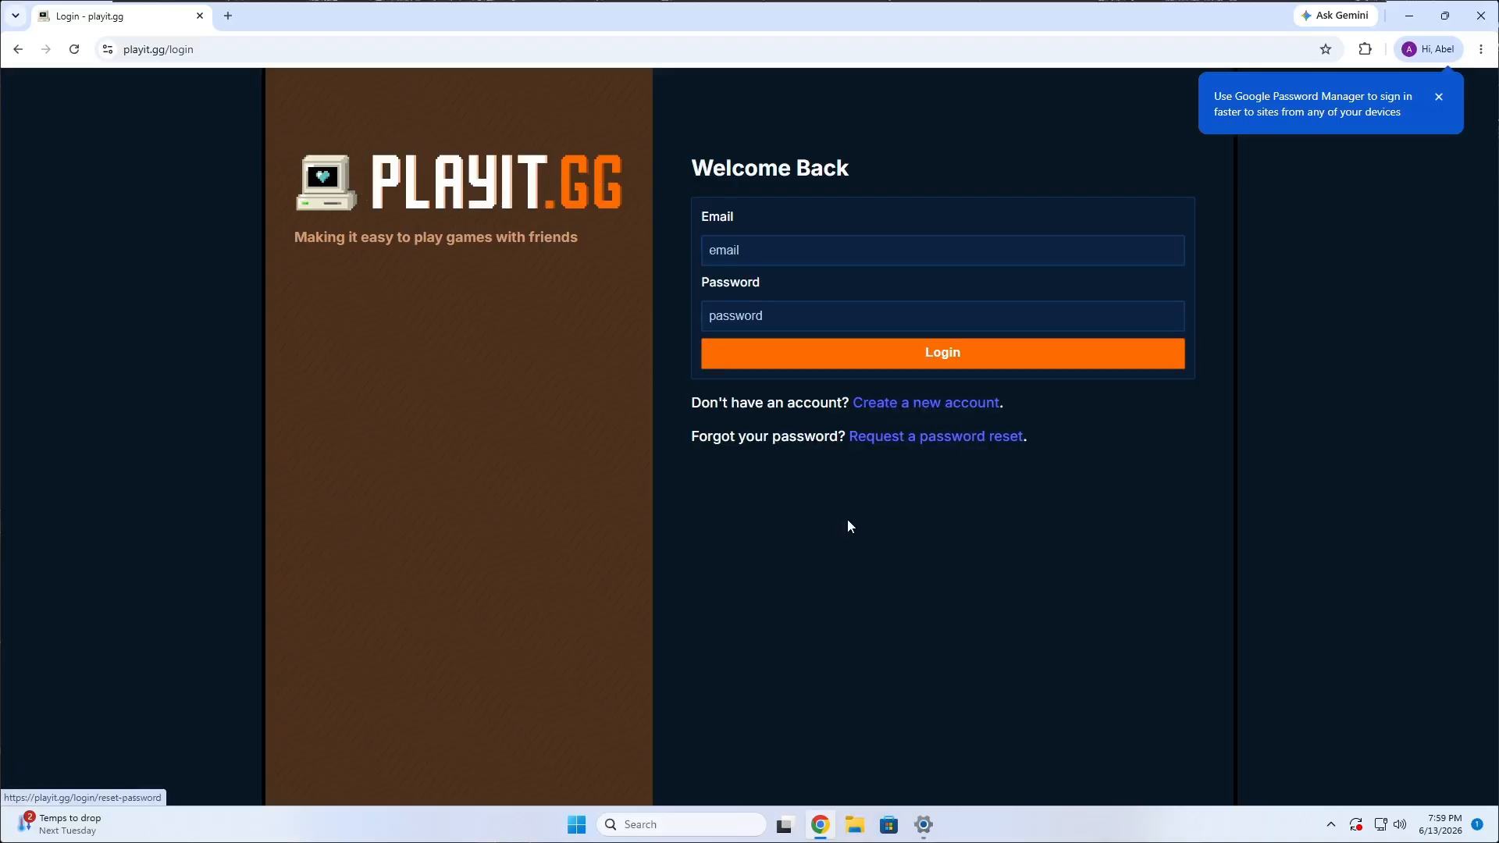
left_click(765, 251)
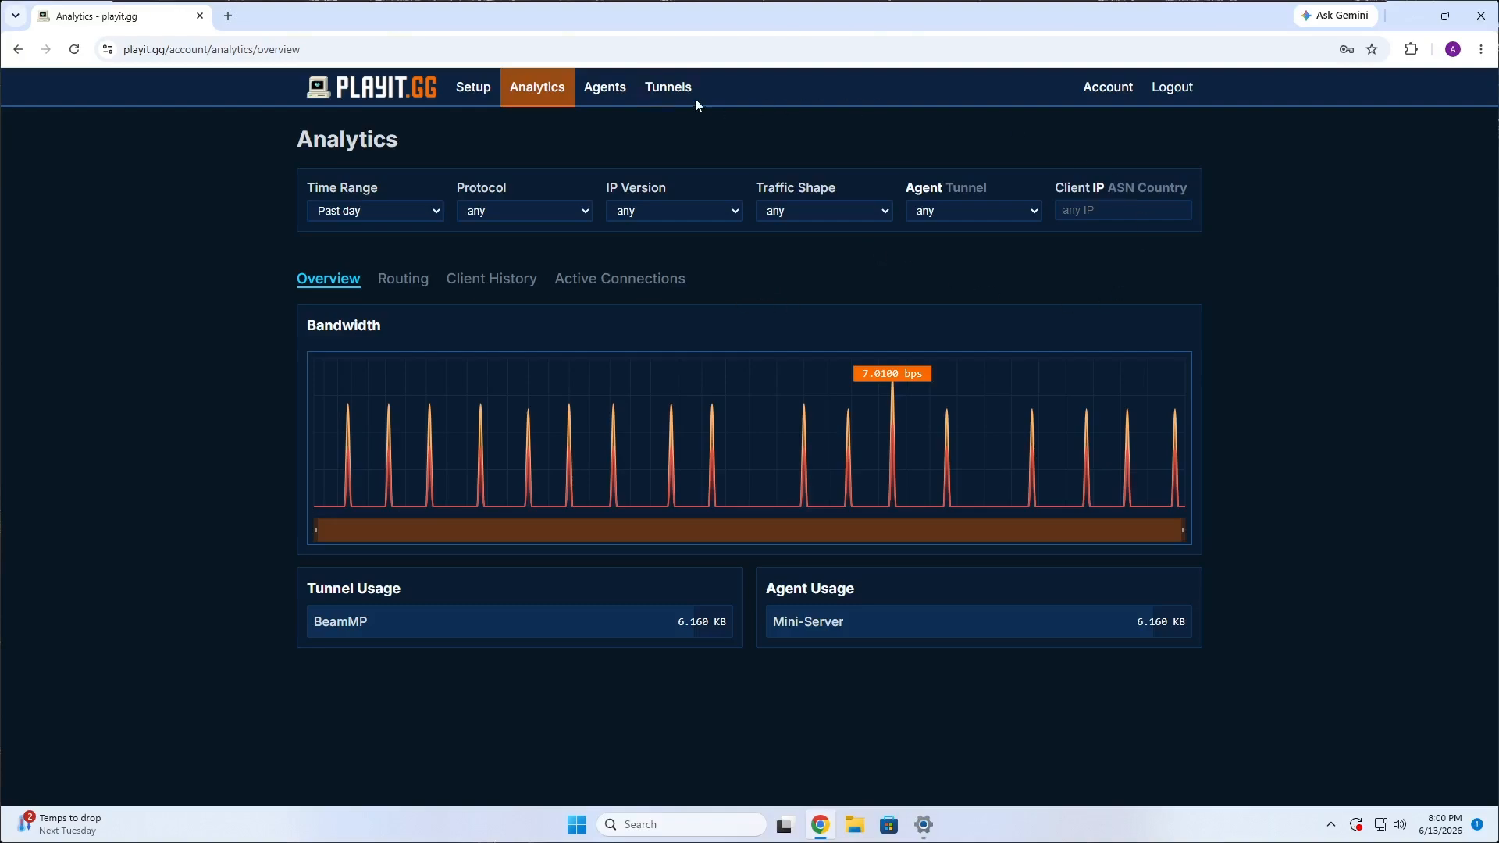
Download the 64-bit Windows installer of the playit agent v1.0.10 from the account's agents page and launch it.
left_click(612, 92)
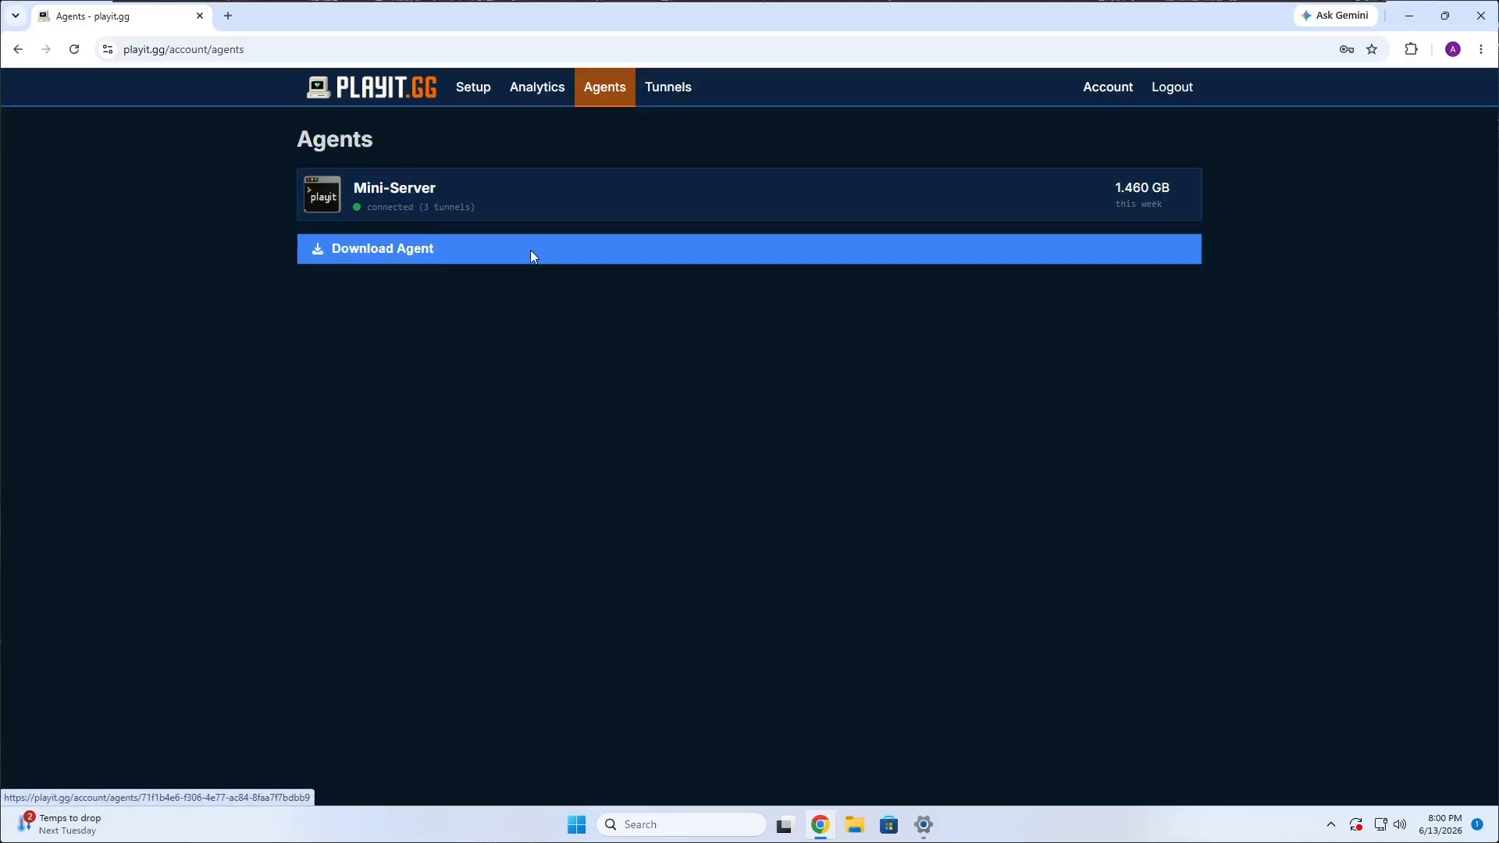
left_click(361, 251)
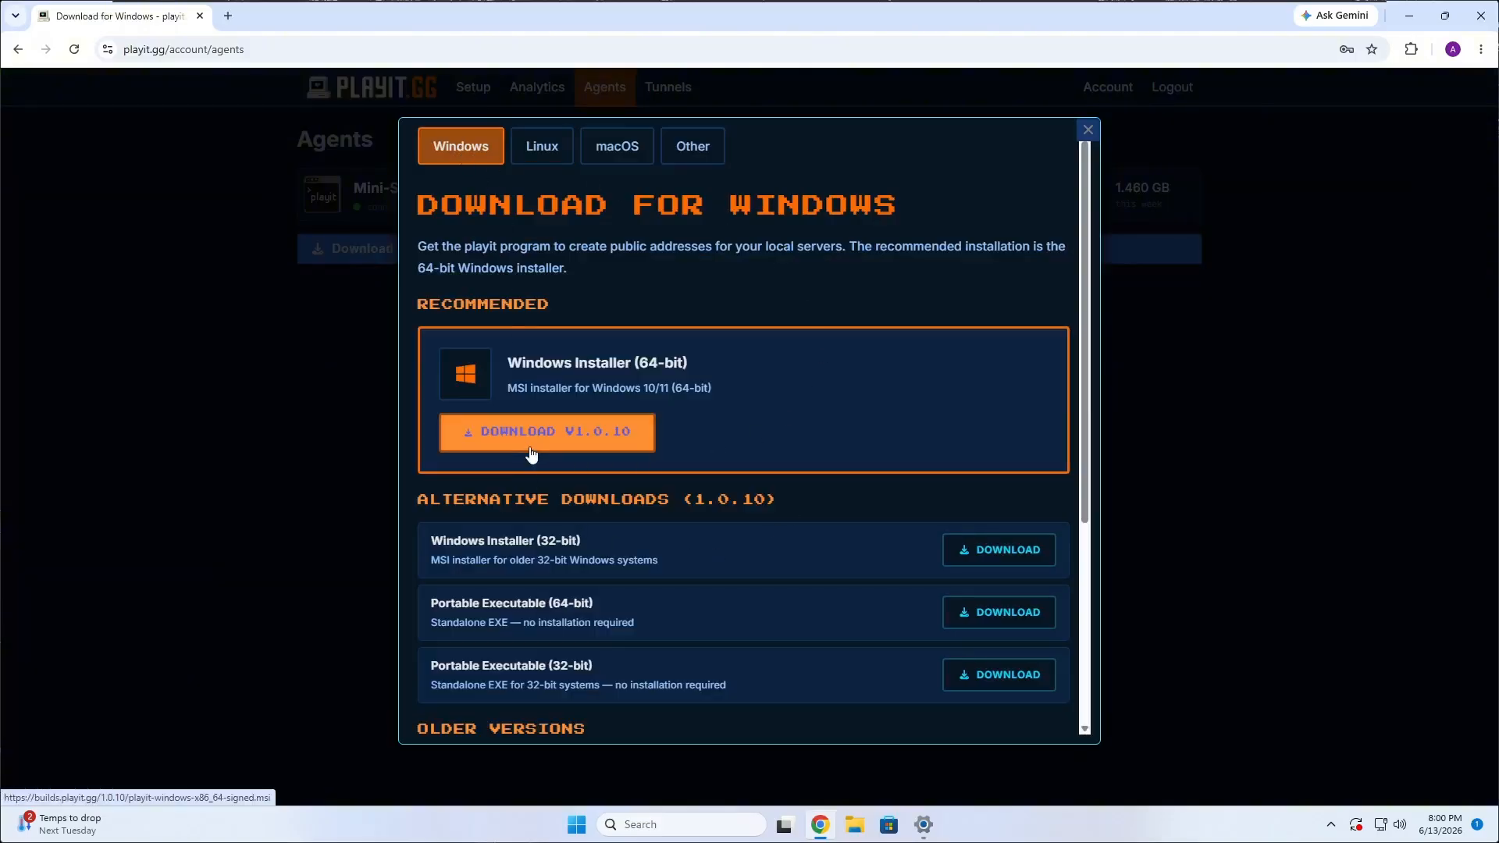
left_click(997, 612)
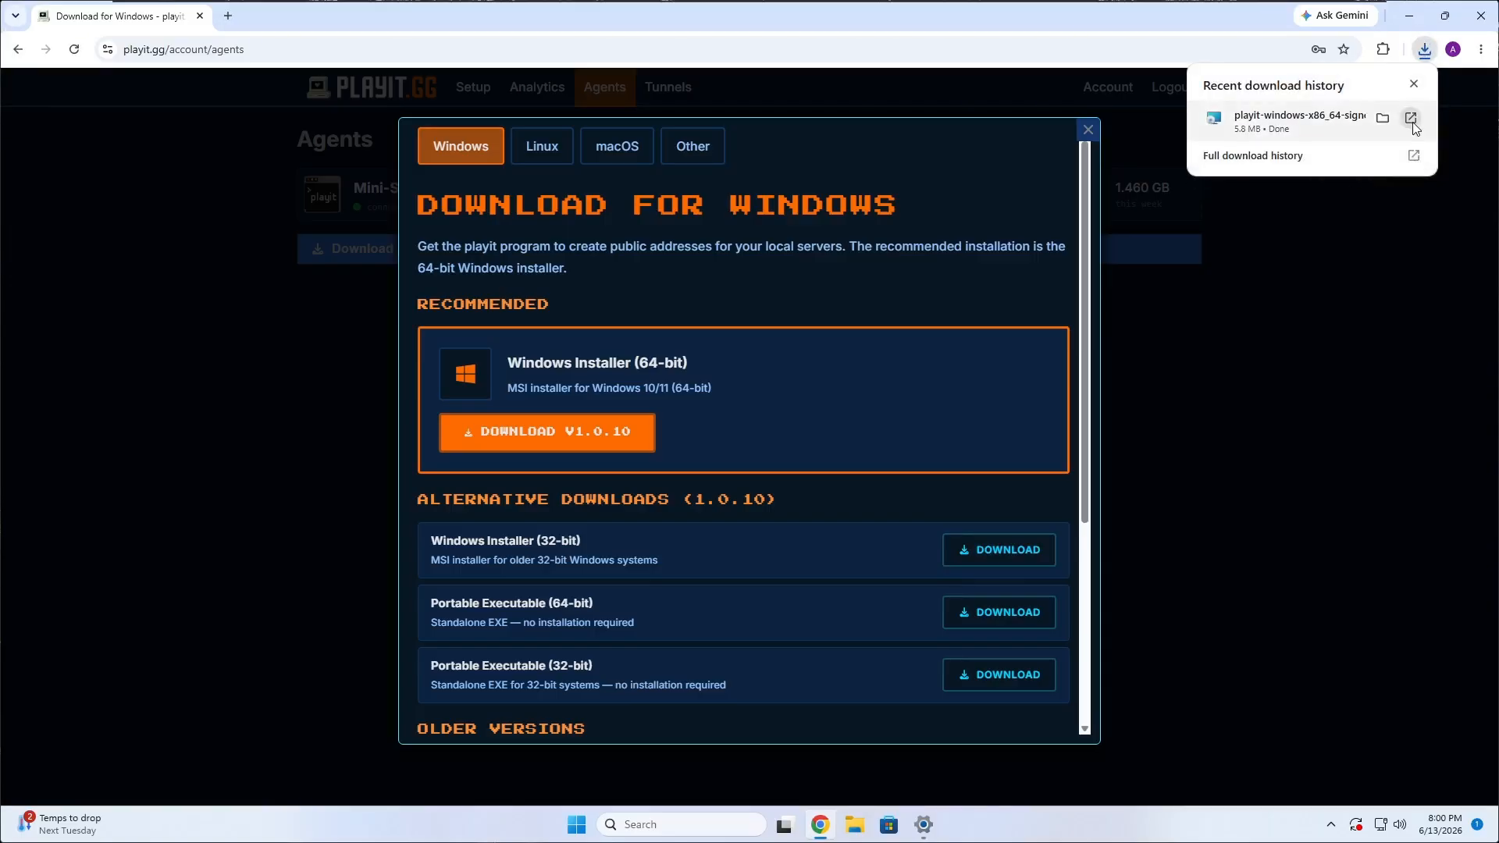
left_click(1412, 120)
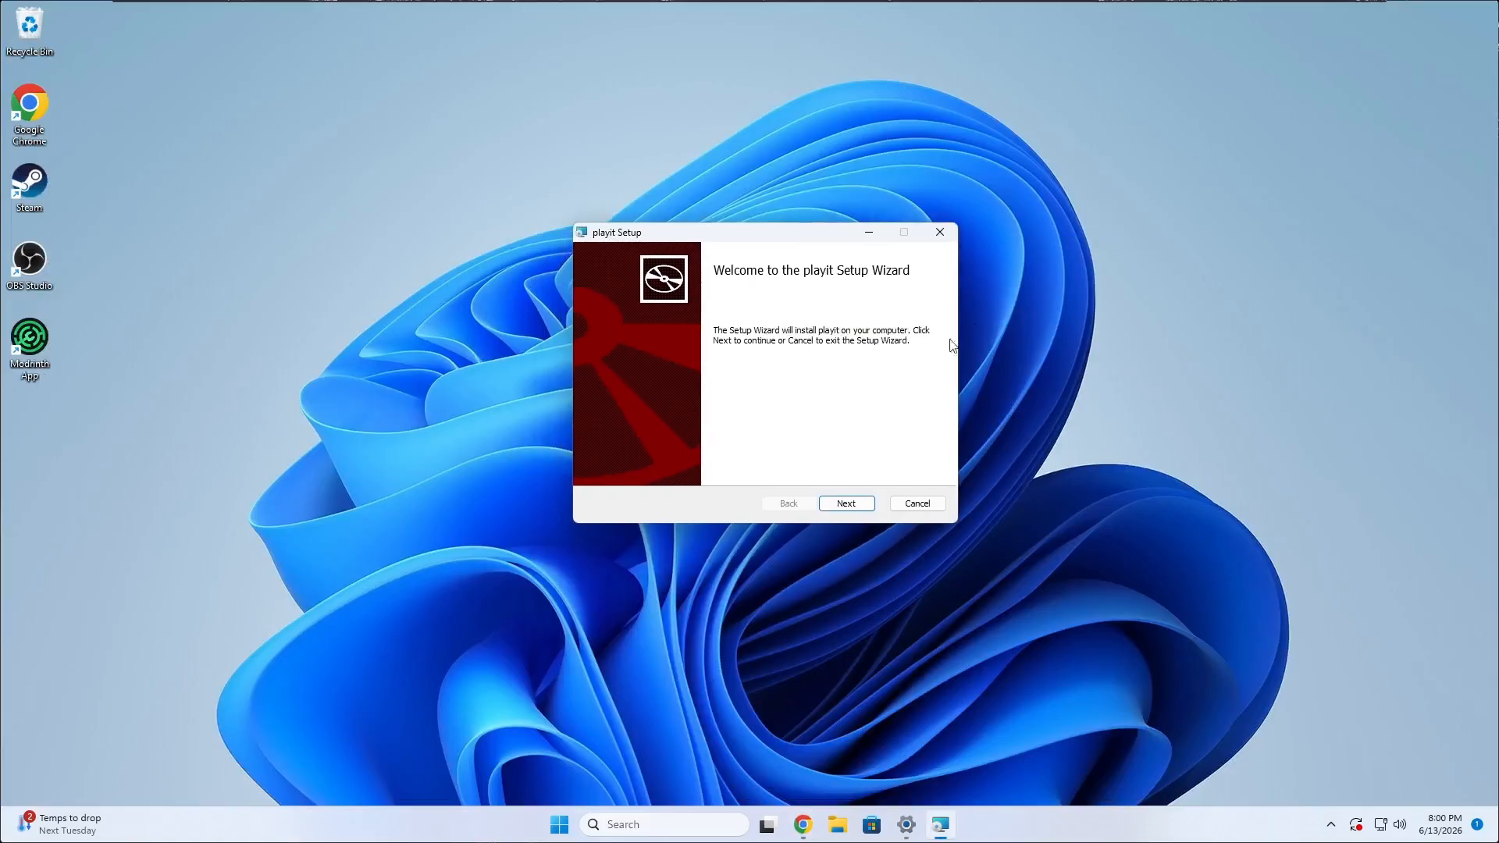
Install playit with the default features and location, allowing it to make changes to the device.
left_click(865, 504)
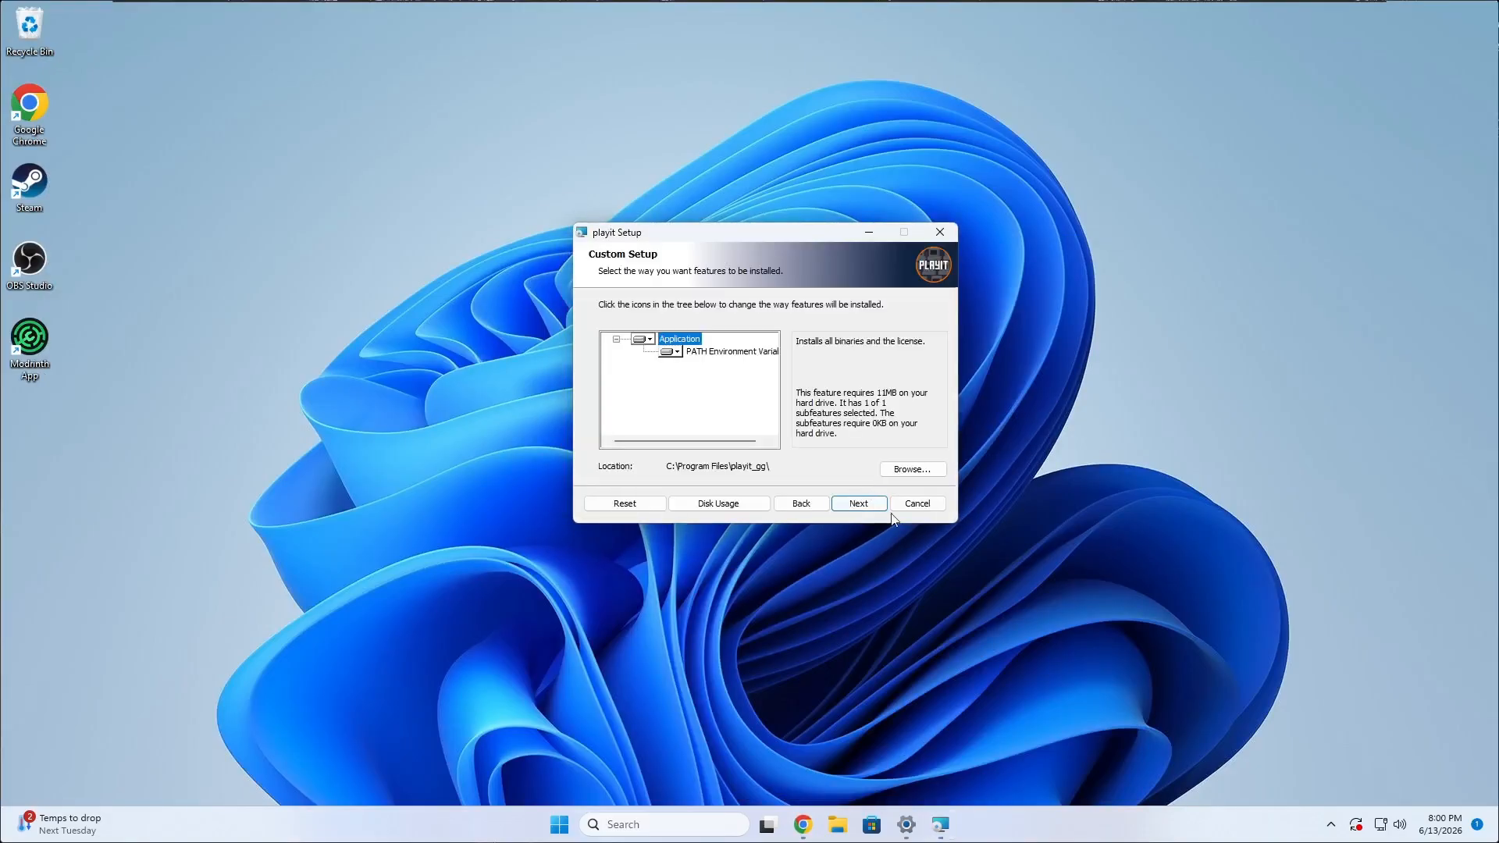
left_click(857, 506)
left_click(859, 506)
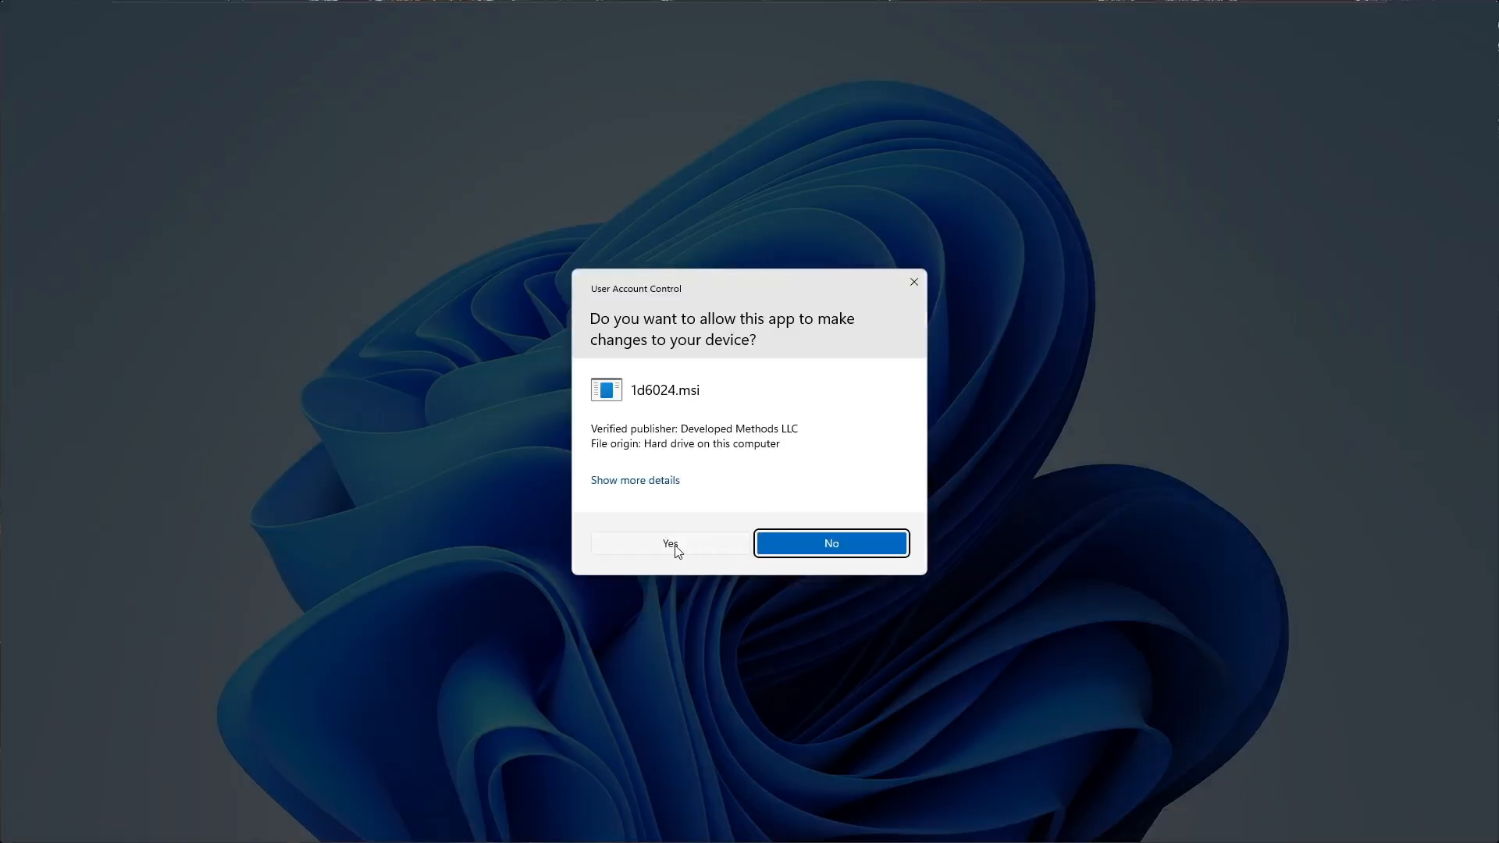
left_click(673, 544)
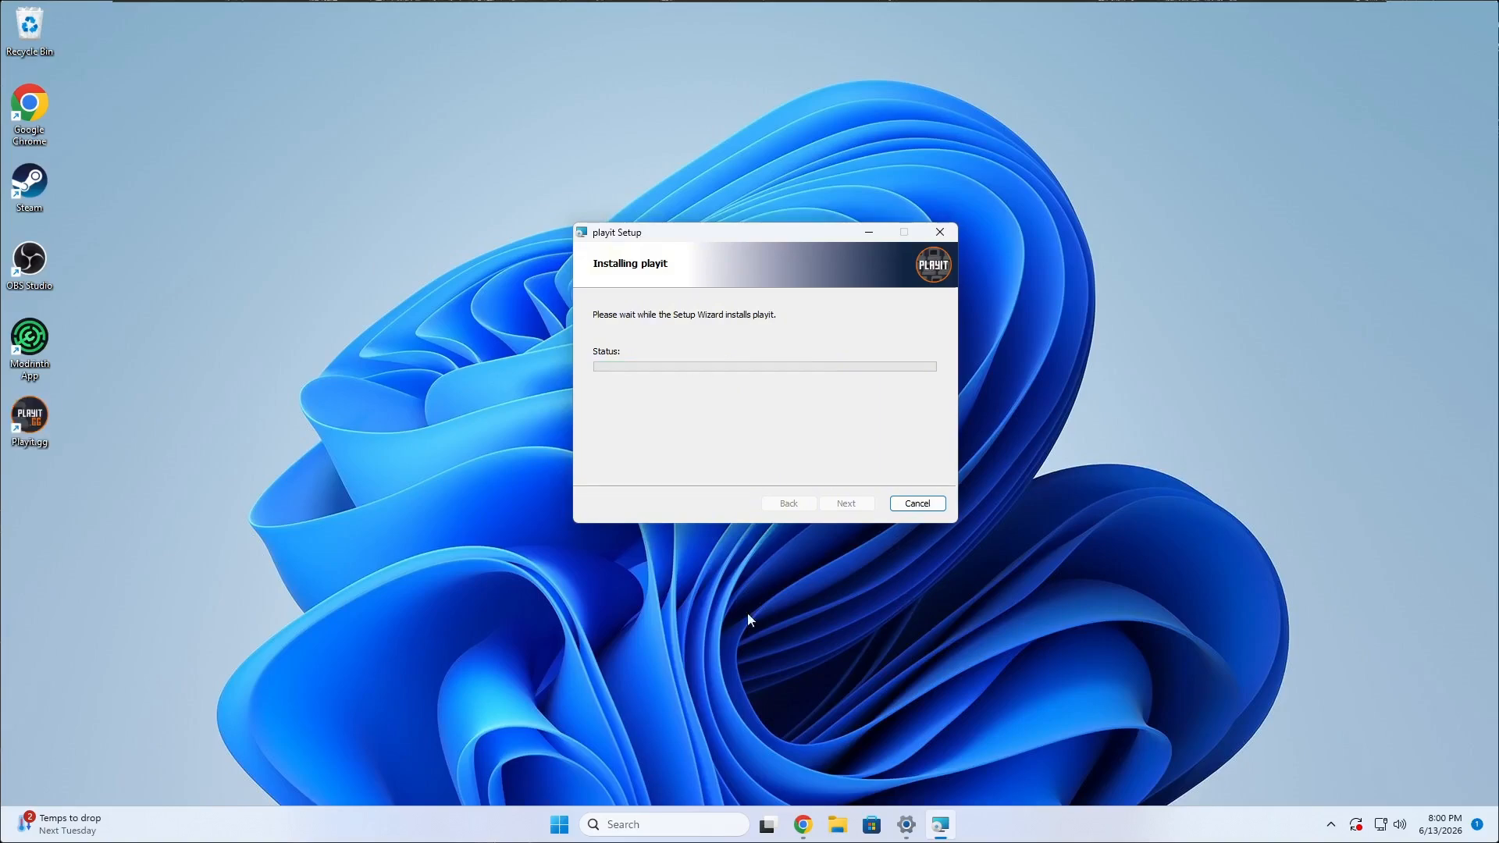
left_click(846, 503)
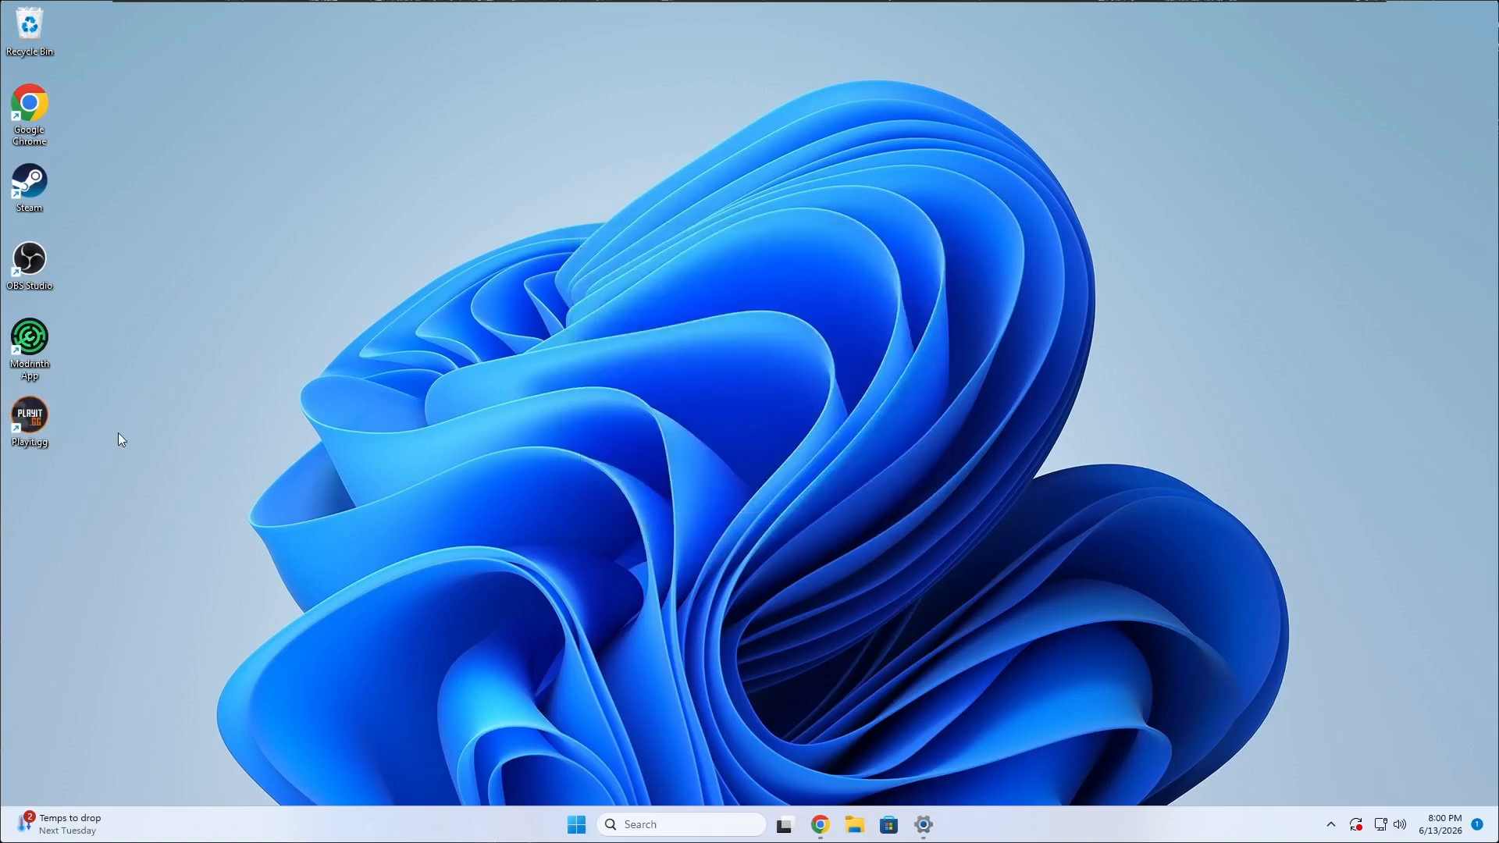
Launch Playit.gg from the desktop and accept the program details on the agent claim page.
left_click(35, 424)
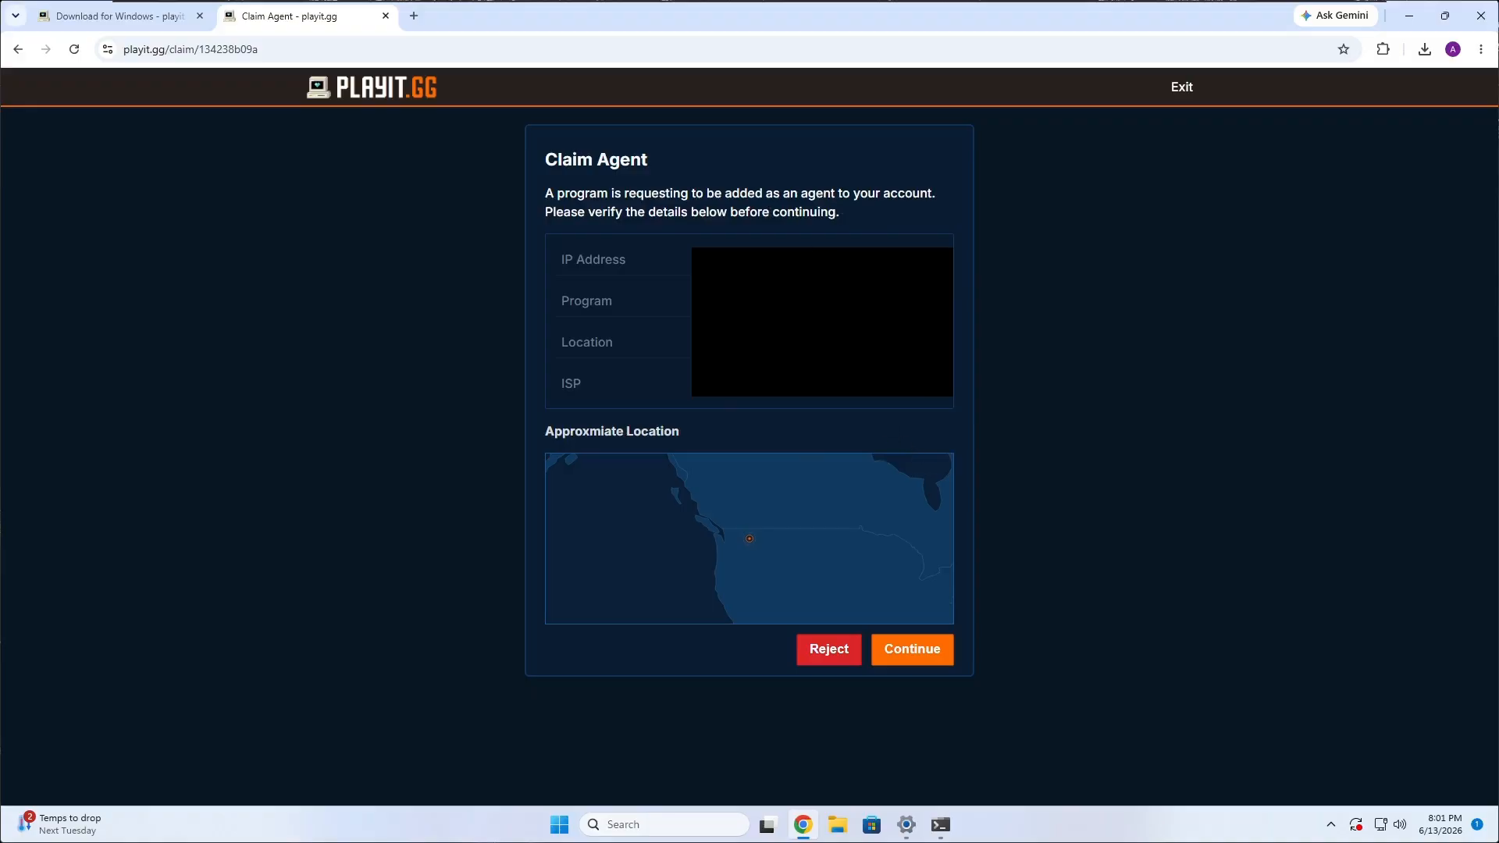
left_click_drag(780, 266, 859, 301)
left_click(980, 331)
left_click(910, 651)
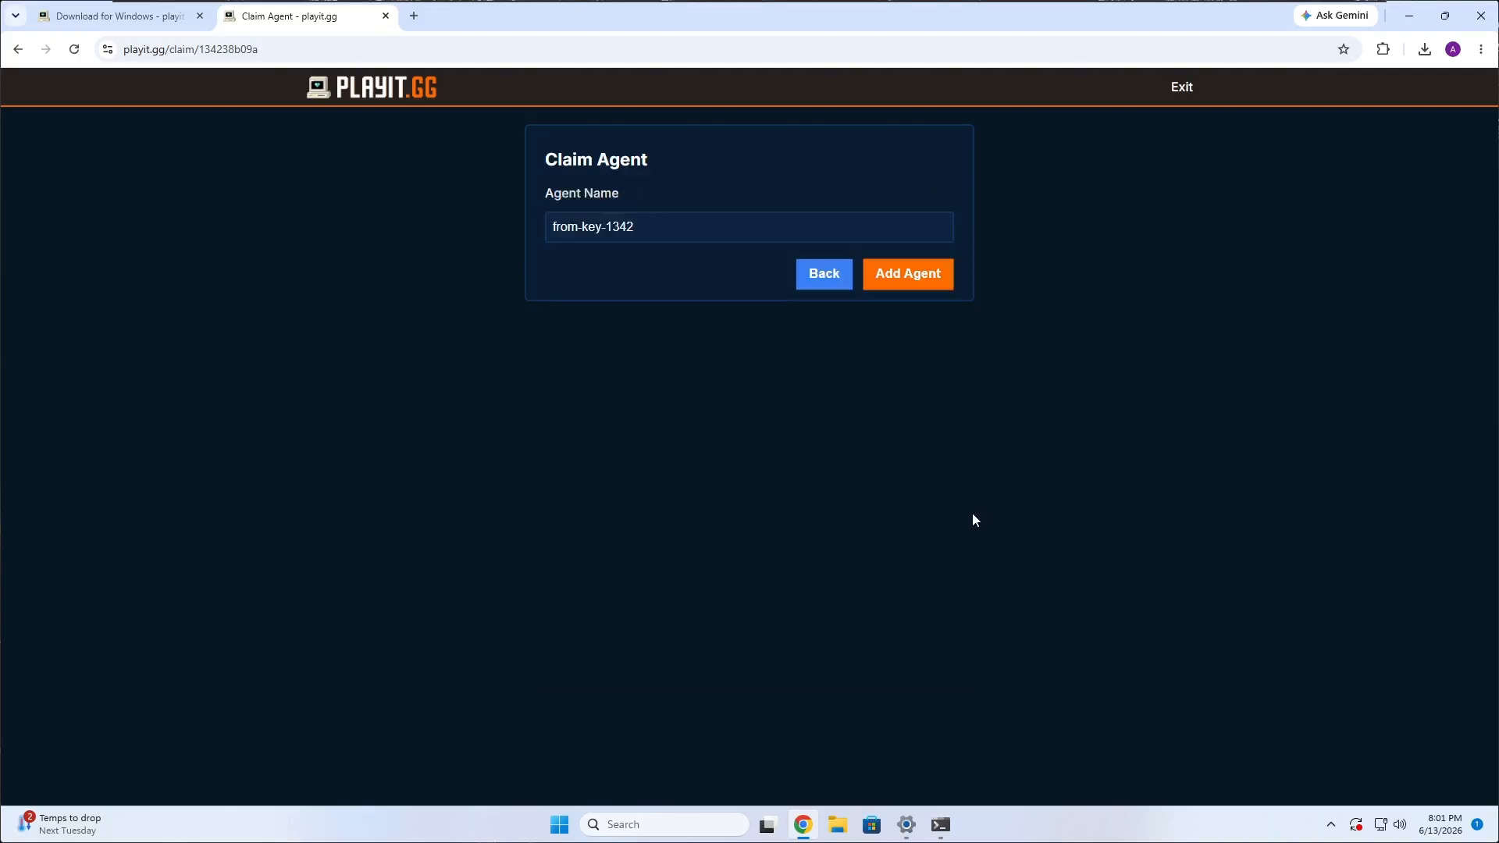
Name the claimed agent "For YouTube" and add it to the account.
left_click_drag(637, 227, 549, 229)
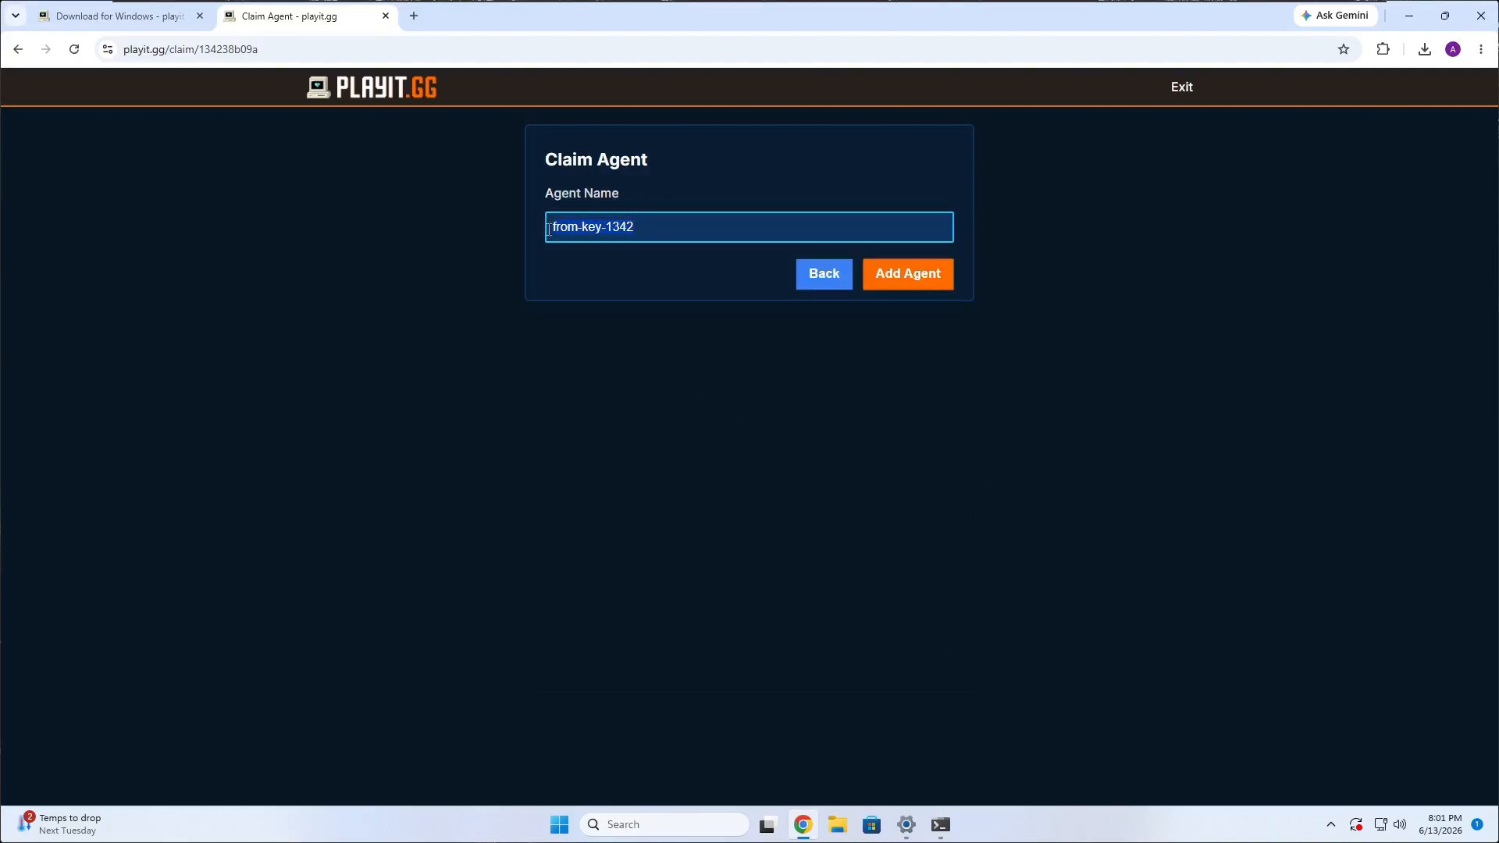
type("Bemo")
key("BackSpace")
key("BackSpace")
key("BackSpace")
key("BackSpace")
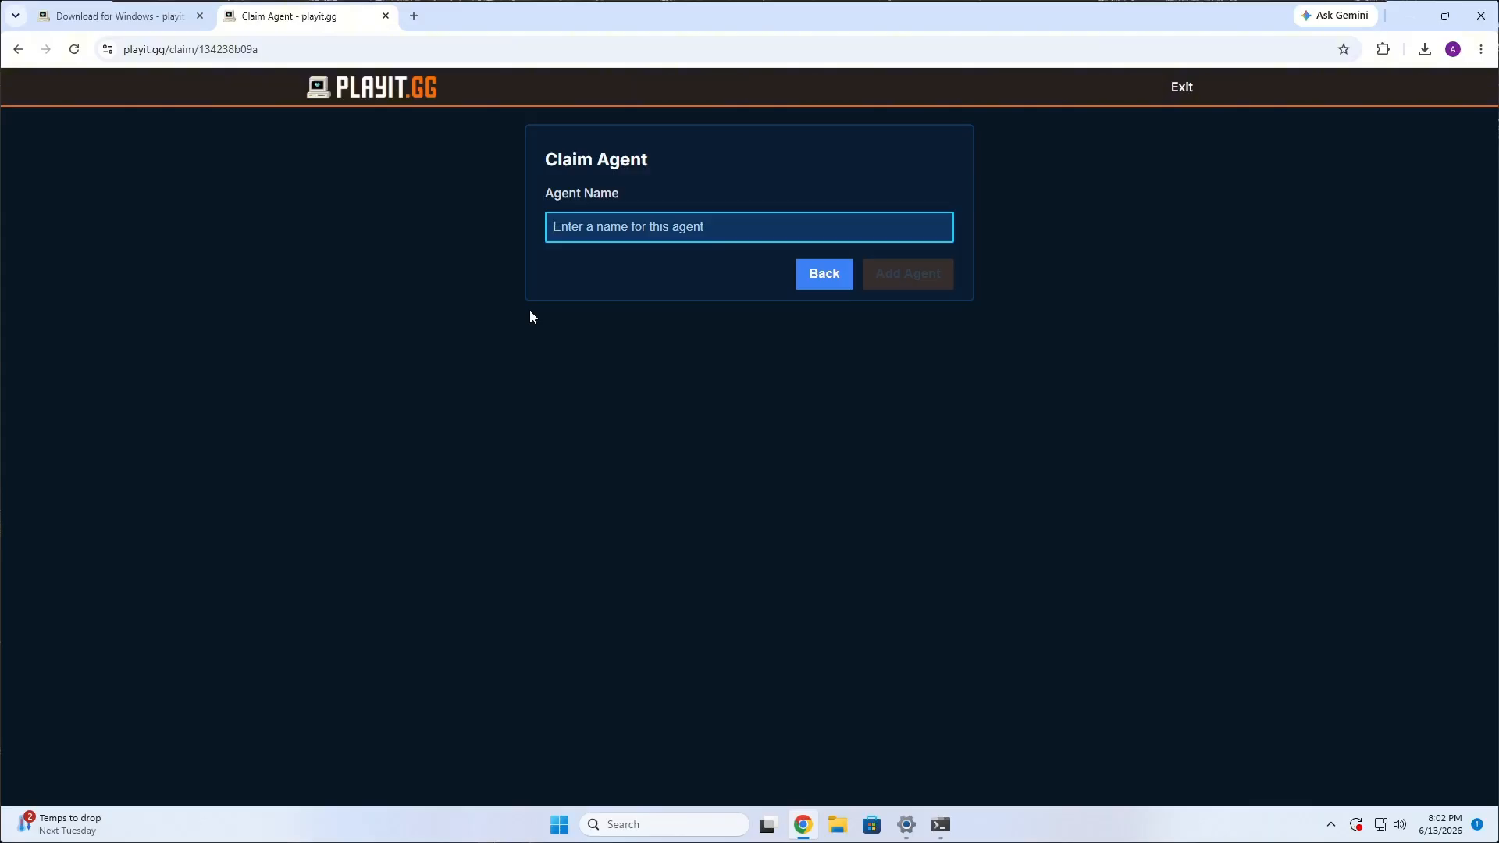
type("For")
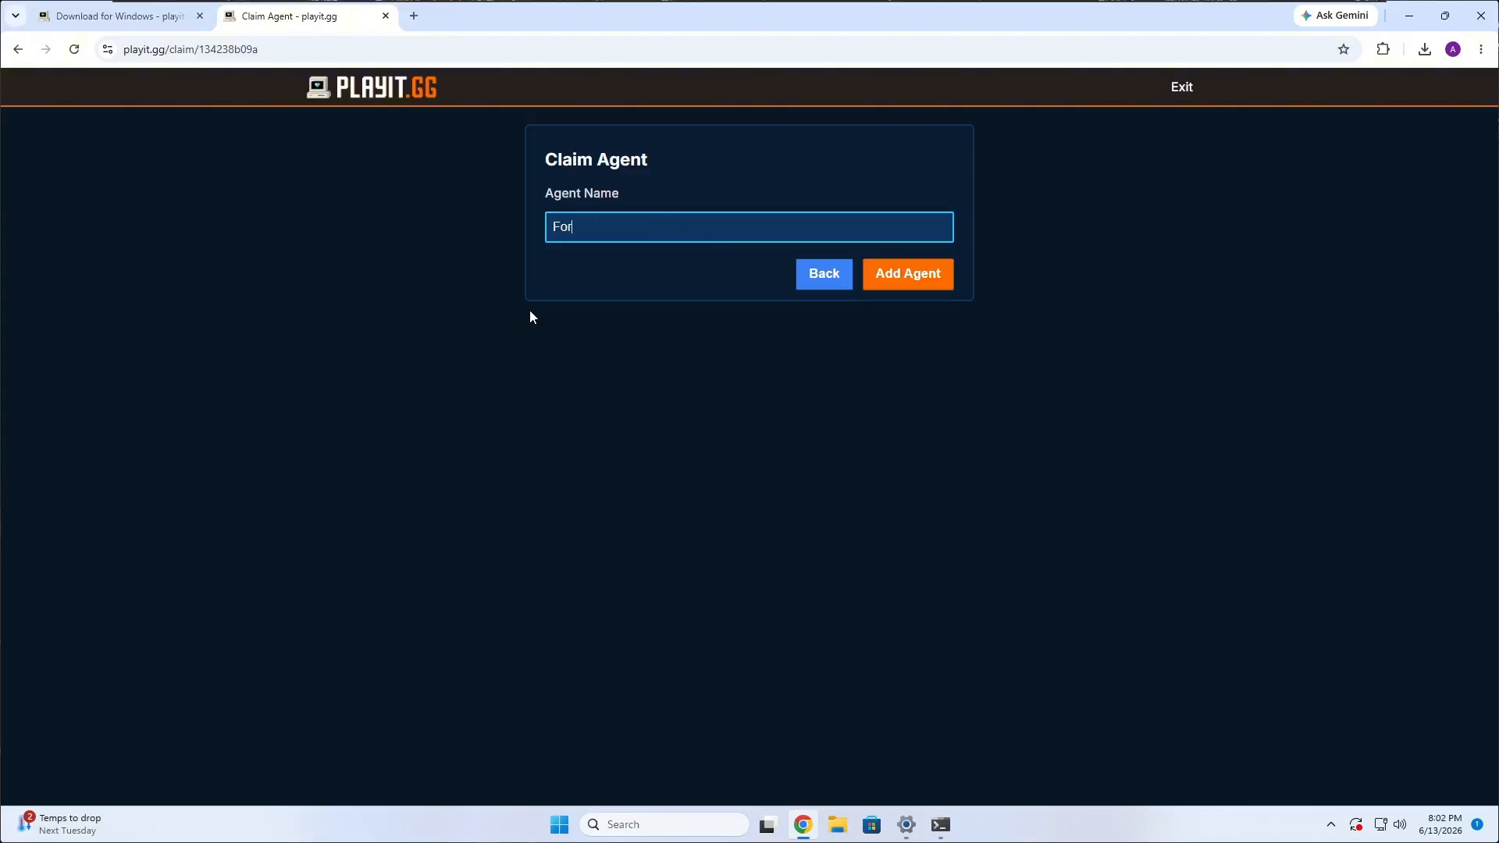
type(" YouTube")
left_click(900, 272)
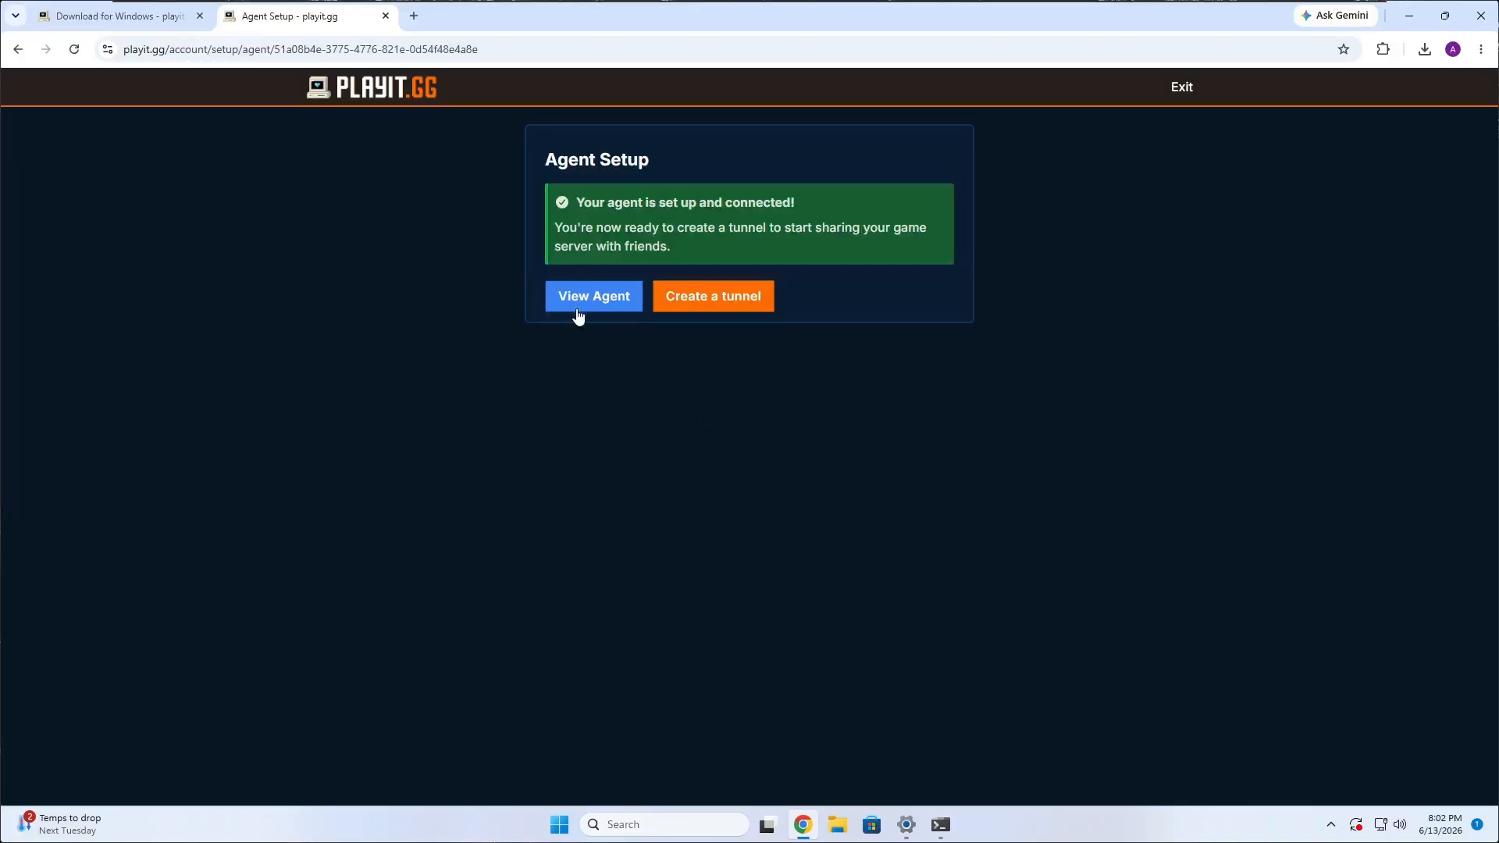
Examine the new agent's connection details, then the account's tunnel list and agent list.
left_click(578, 314)
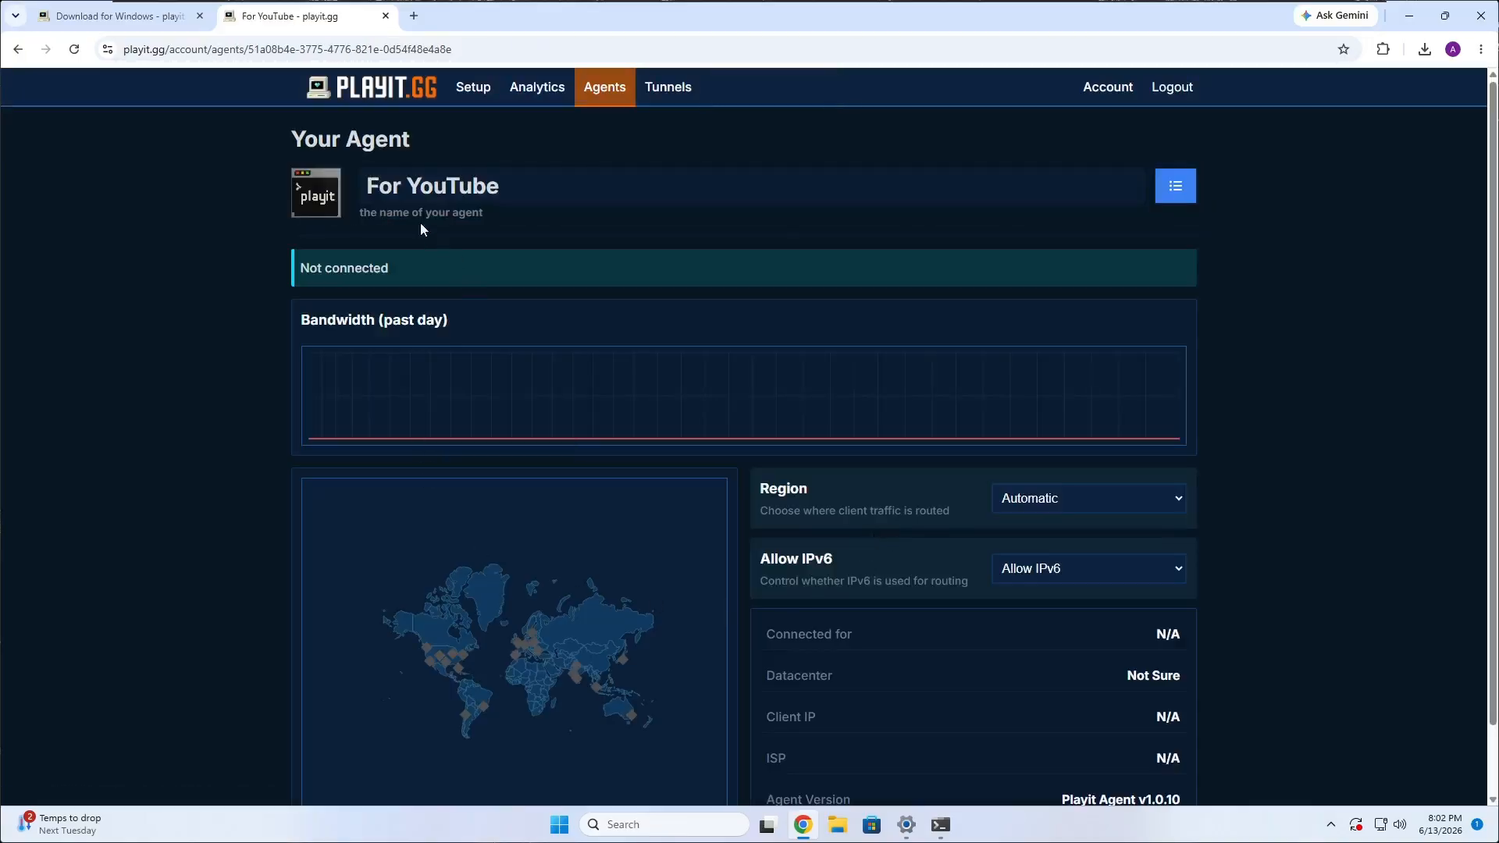
left_click(368, 187)
left_click(813, 235)
scroll(1051, 482, "down", 1)
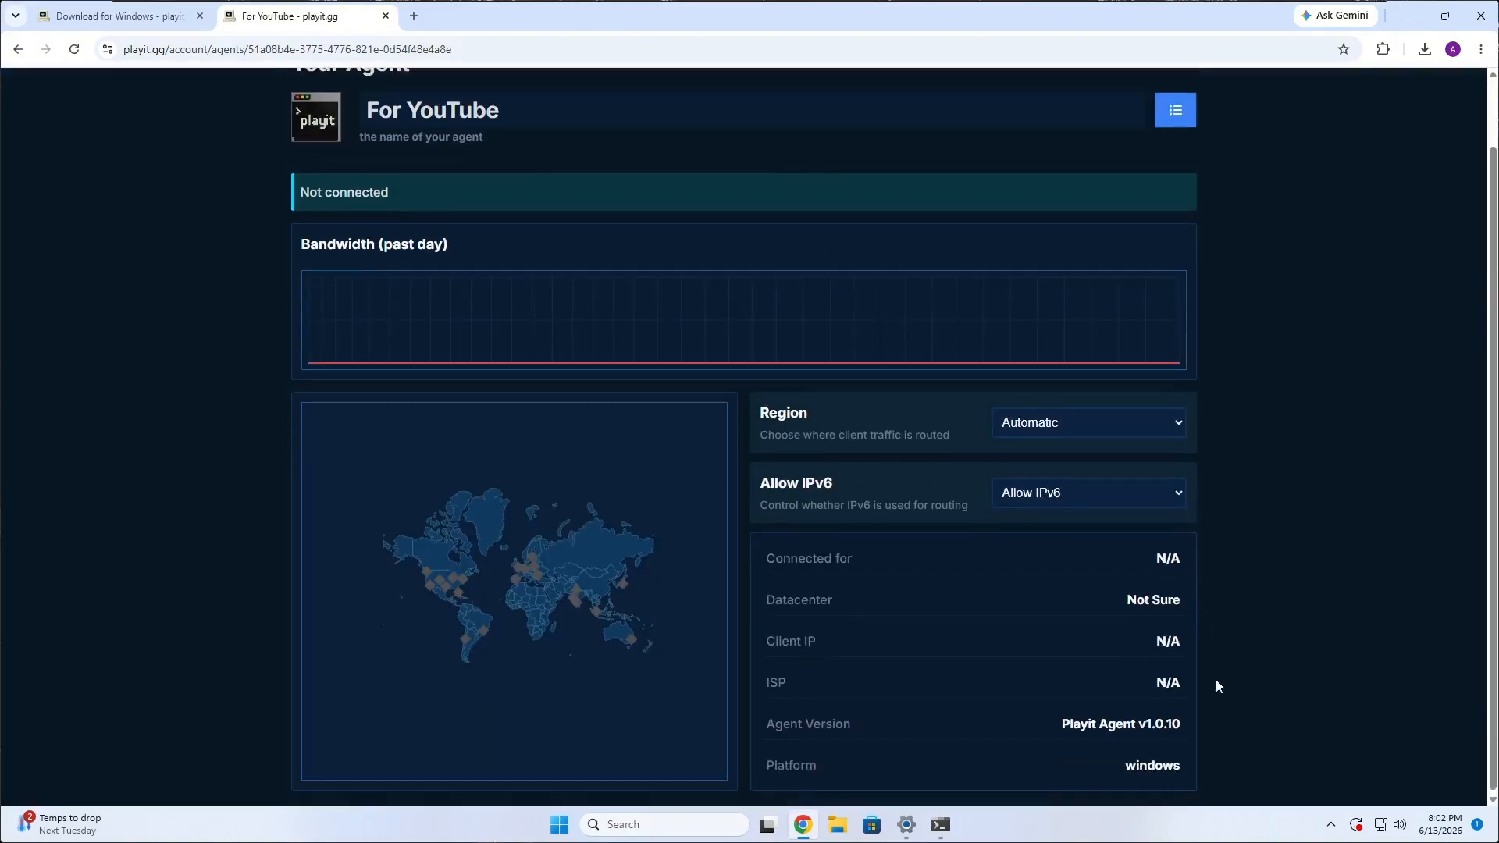
scroll(659, 368, "up", 1)
left_click(670, 88)
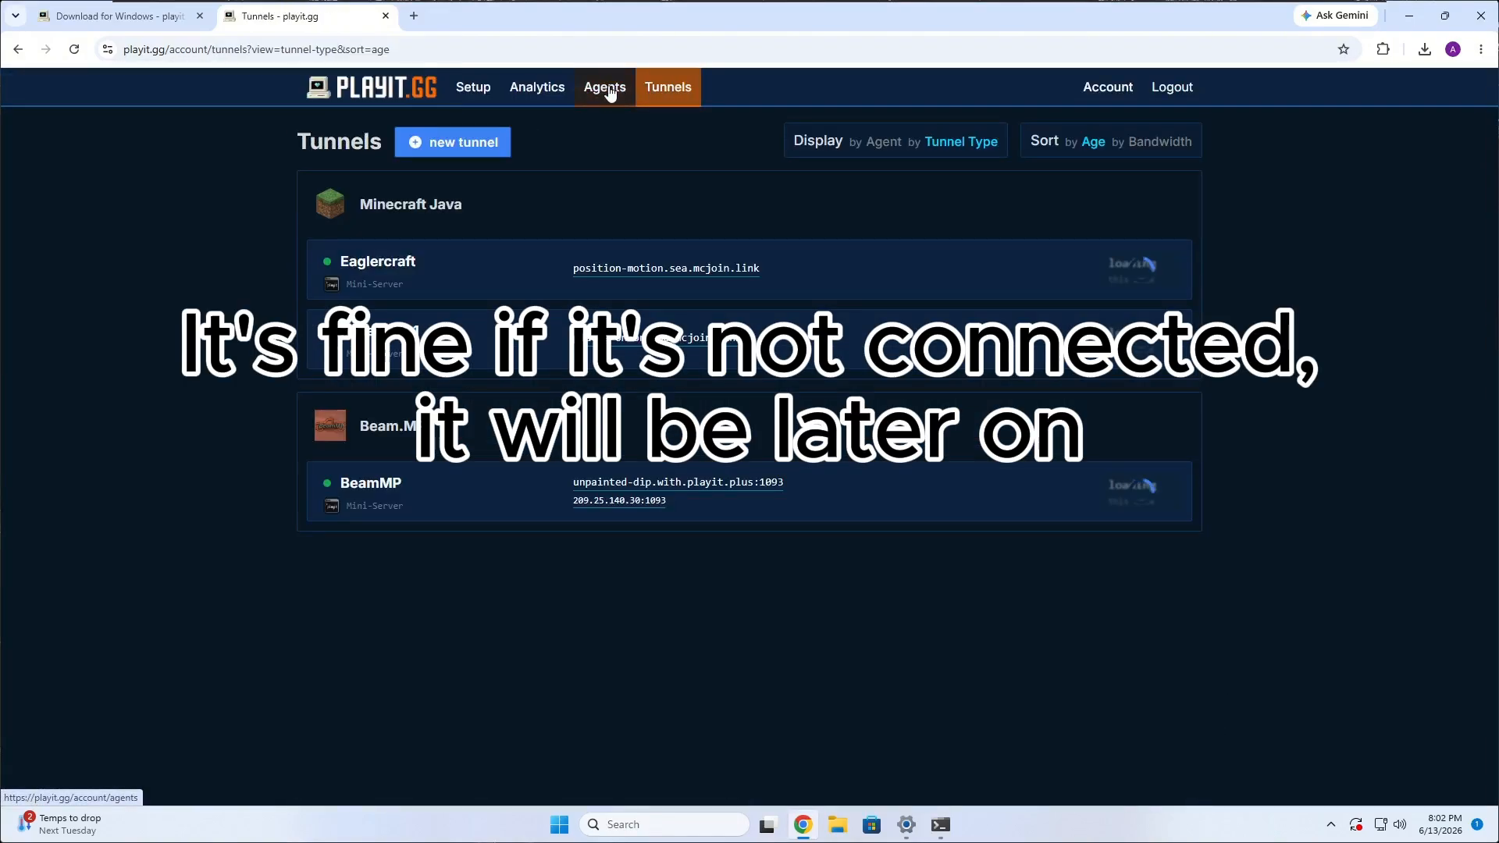
left_click(605, 86)
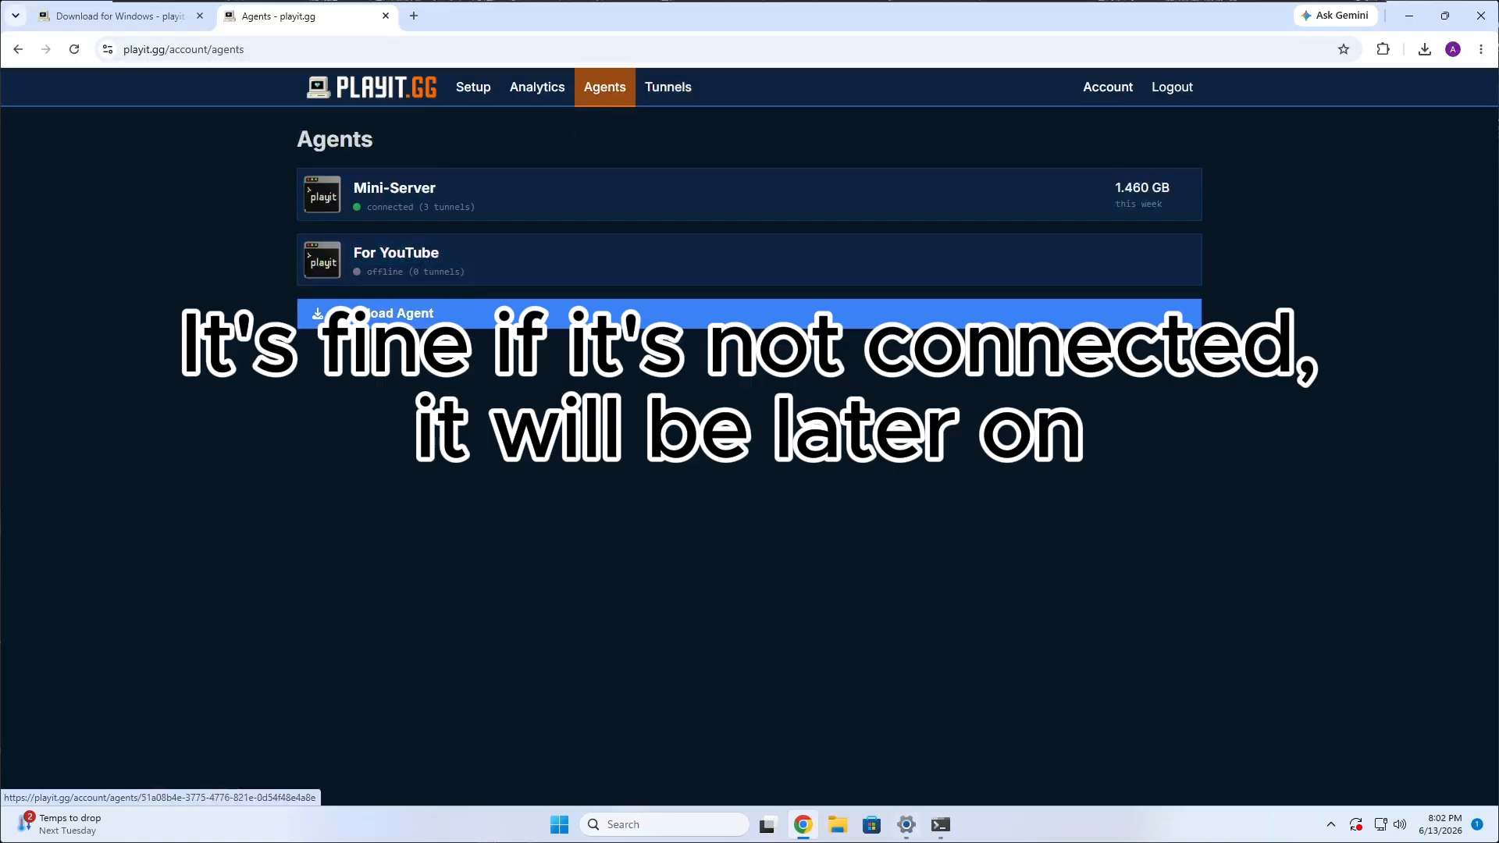
Check the Playit.gg console window and the For YouTube agent's connection status, then return to the agent list.
left_click(940, 824)
left_click_drag(443, 156, 776, 231)
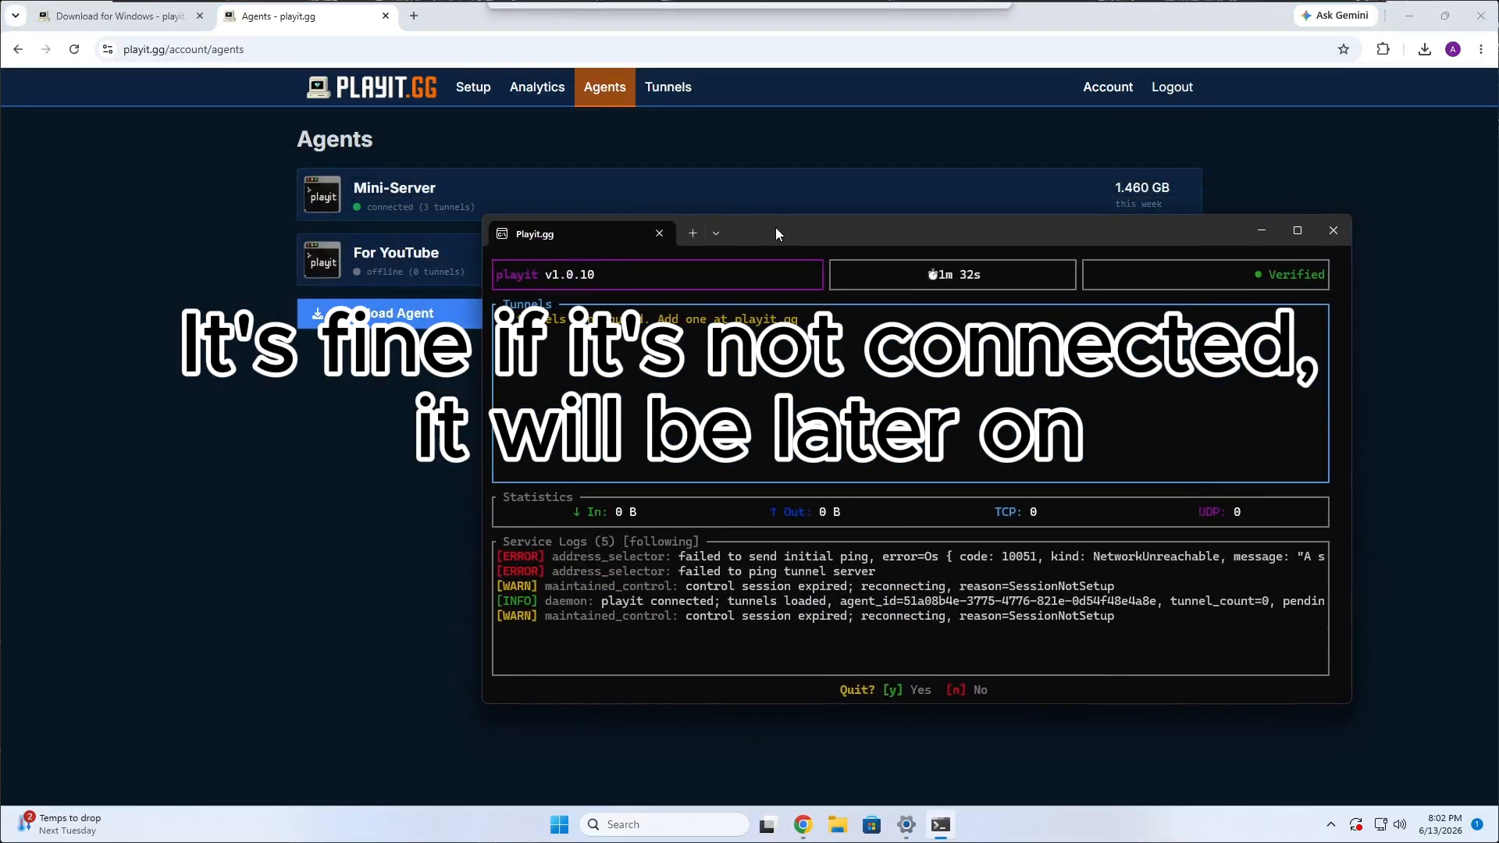
left_click(388, 403)
left_click(491, 260)
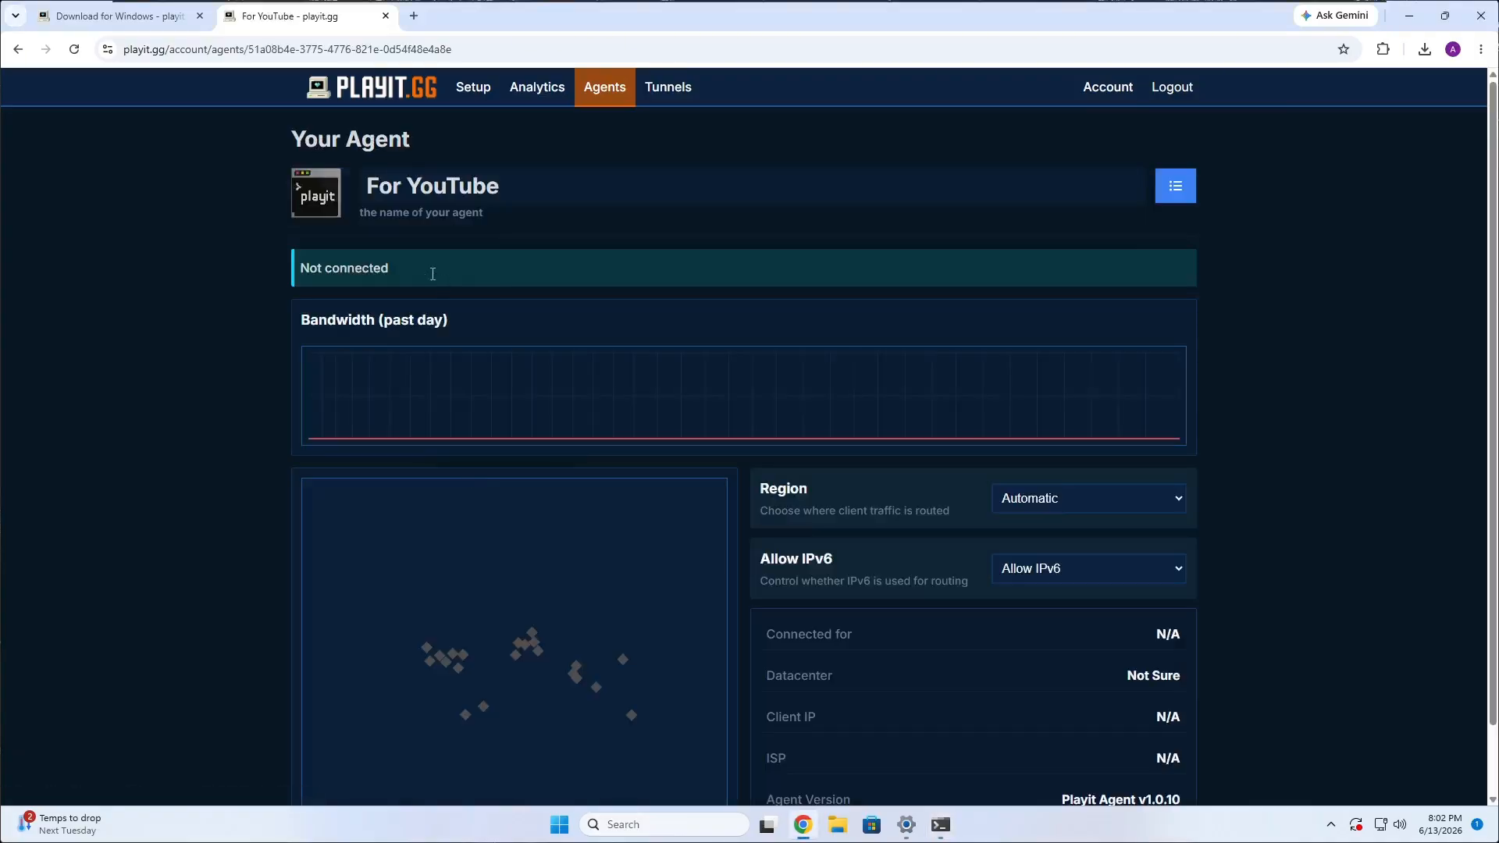
left_click_drag(300, 267, 507, 268)
left_click(167, 151)
key("alt+Left")
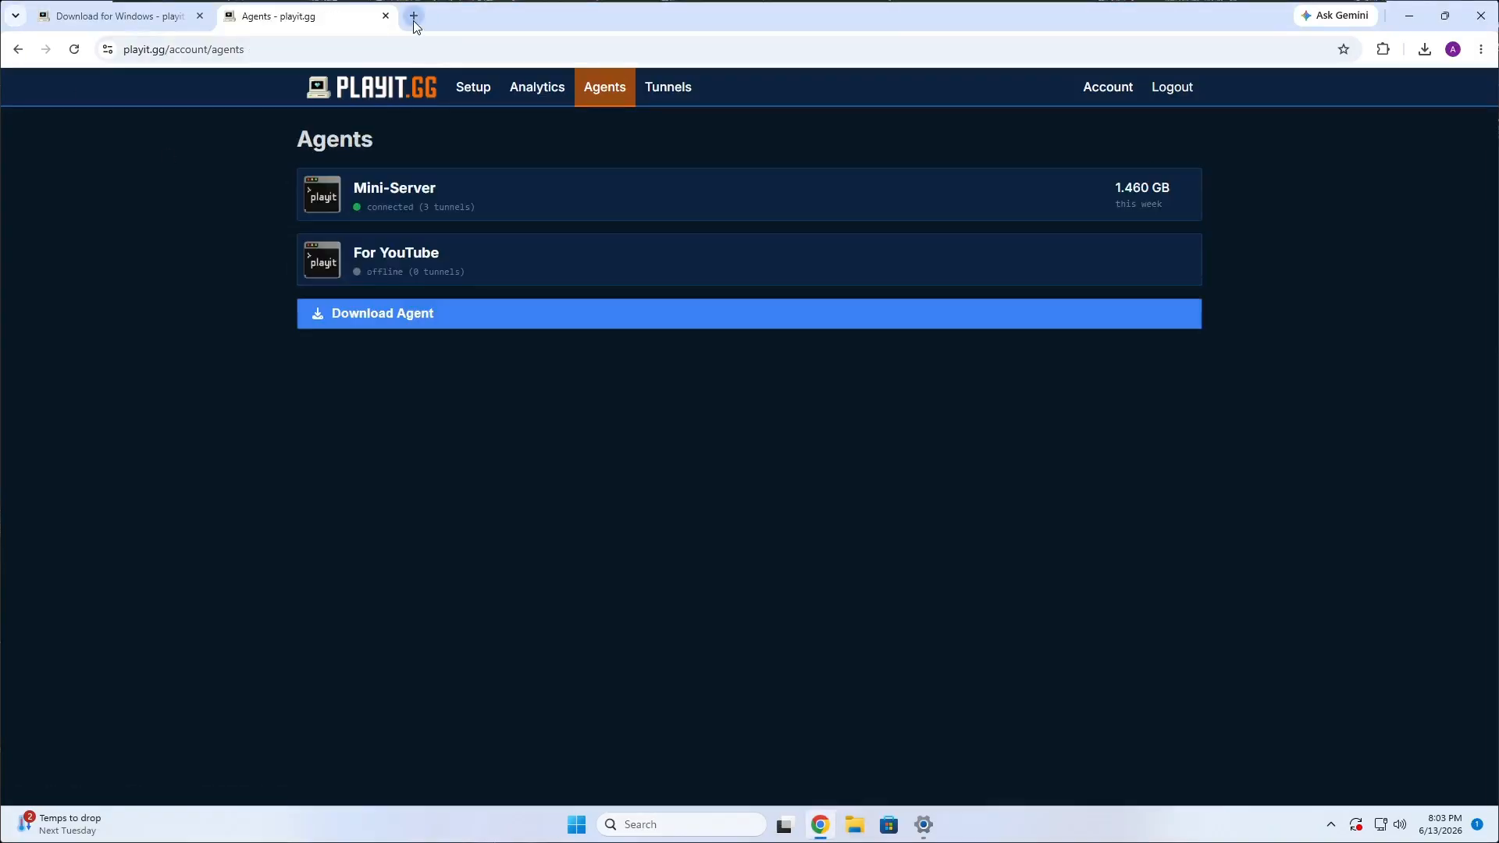
Open beammp.com in a new browser tab.
left_click(414, 16)
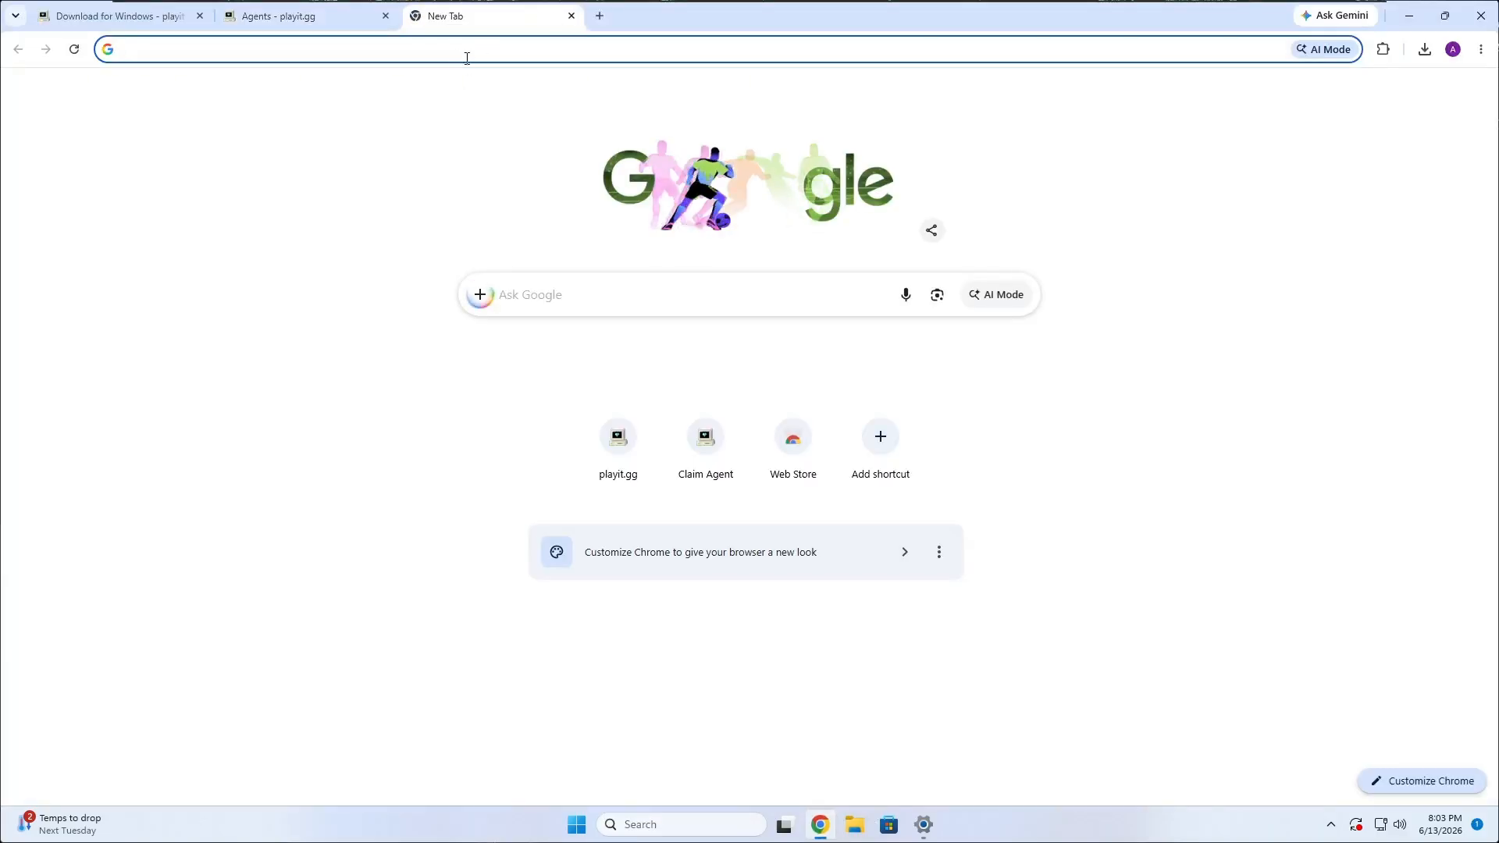
left_click(477, 51)
type("beammp.")
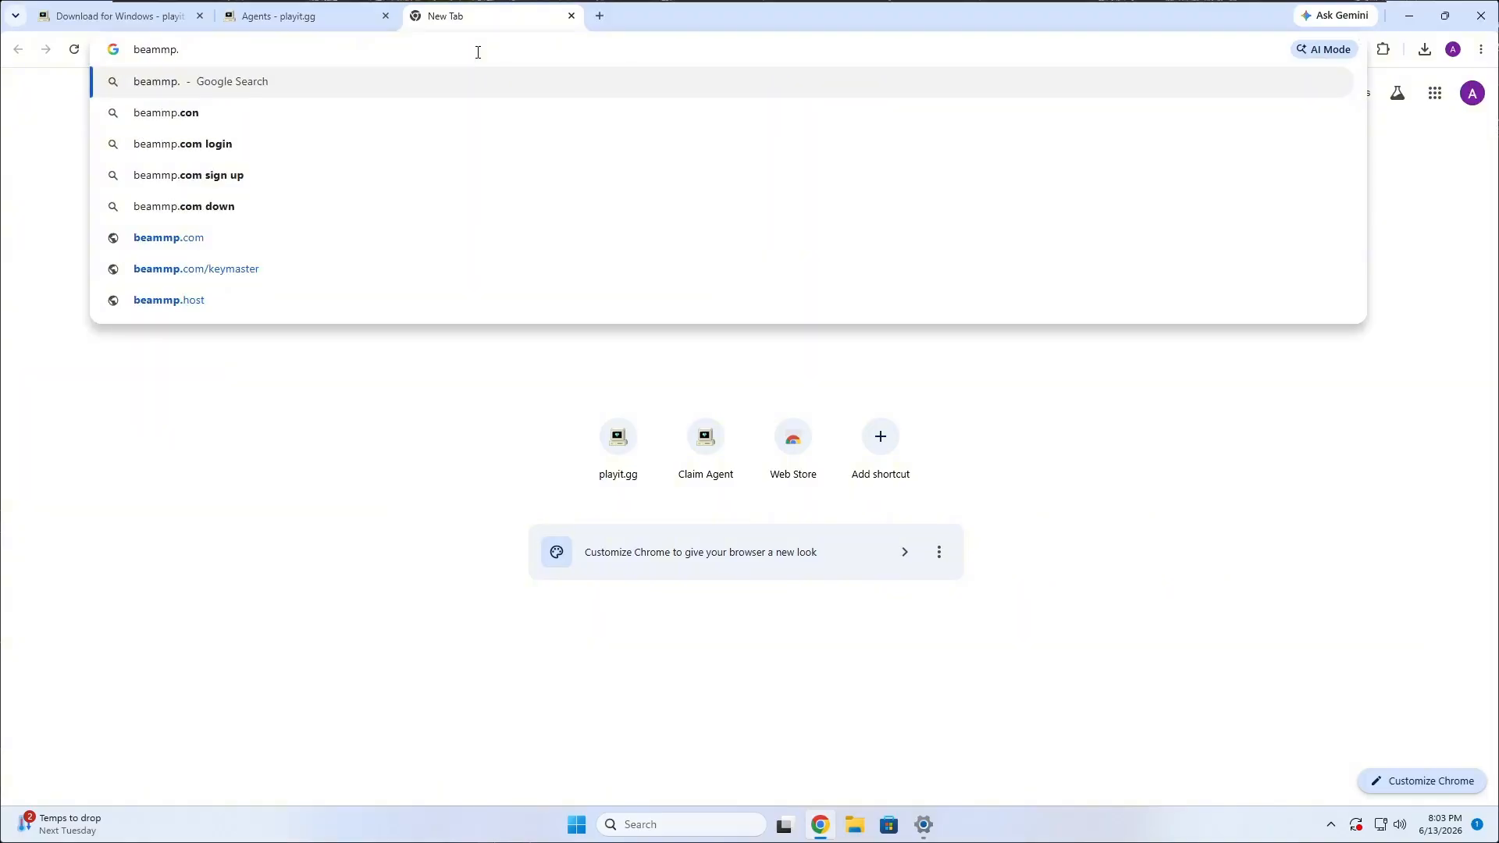
type("com")
key("Return")
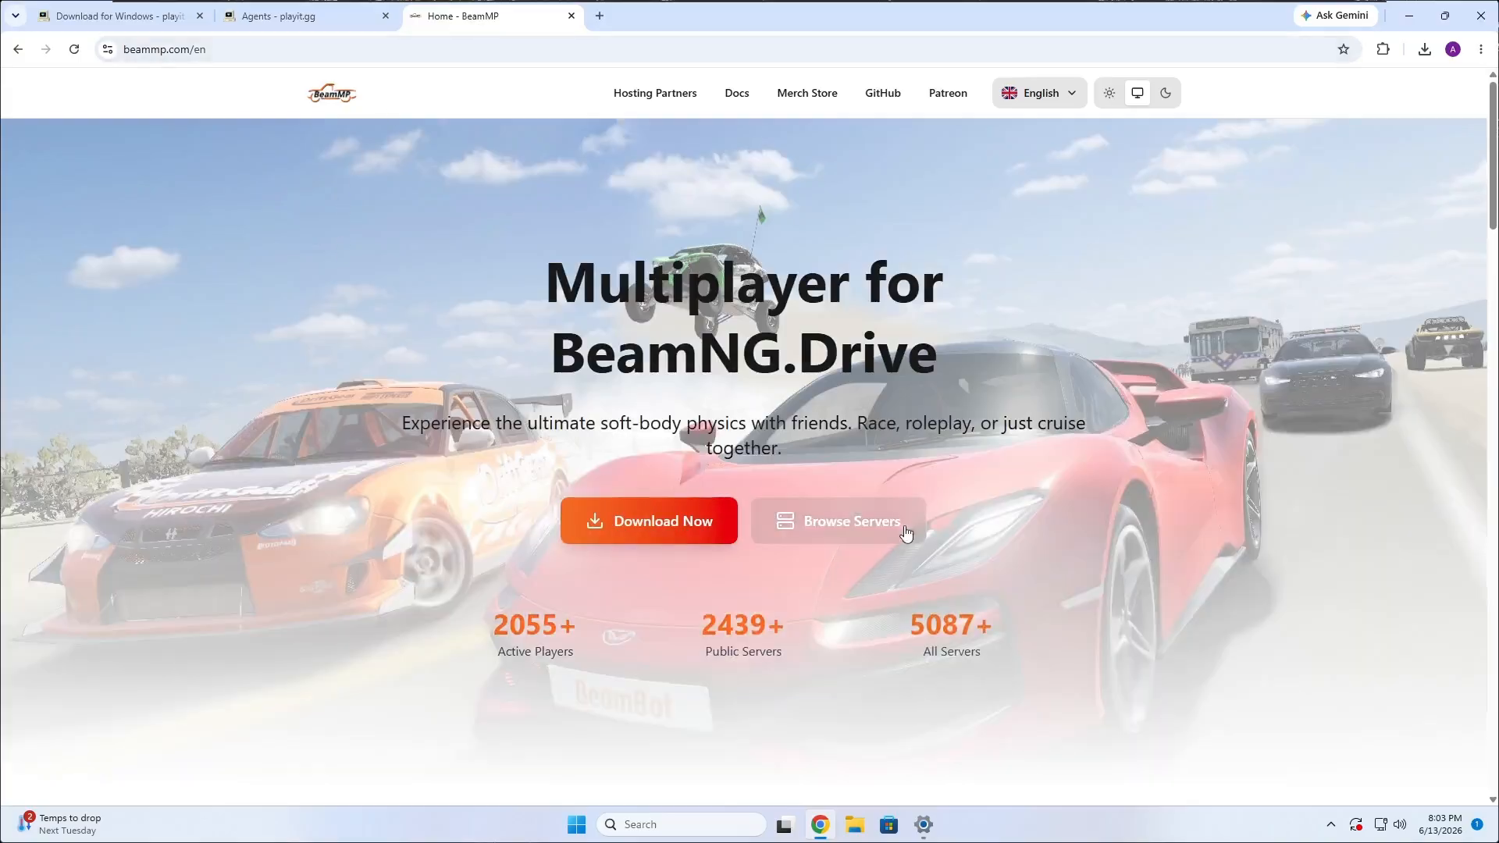
Download the Windows build of the self-hosted BeamMP server and run it.
scroll(903, 491, "down", 9)
scroll(906, 492, "down", 13)
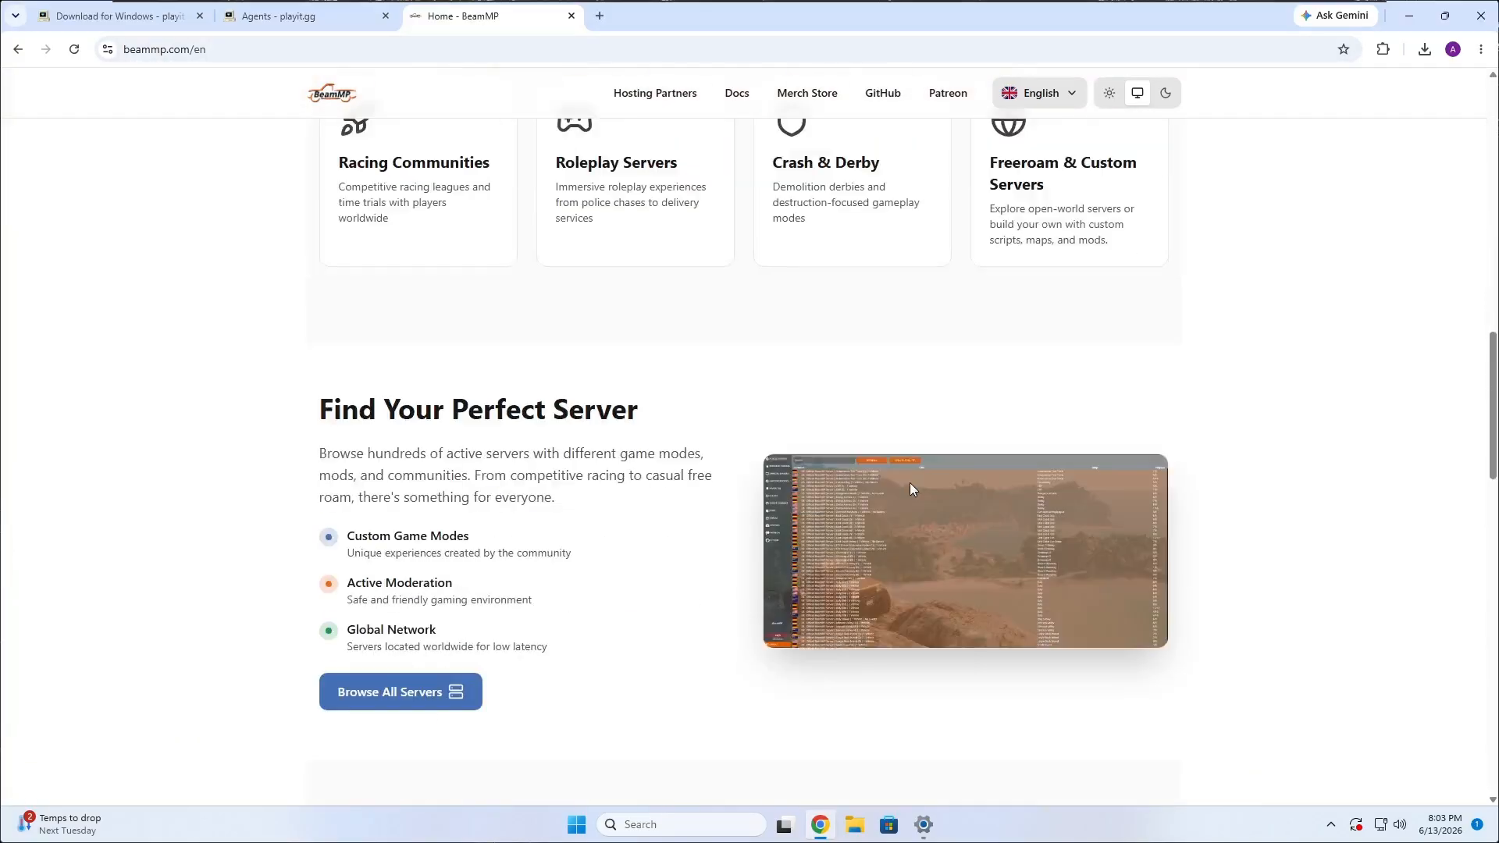
scroll(872, 481, "down", 1)
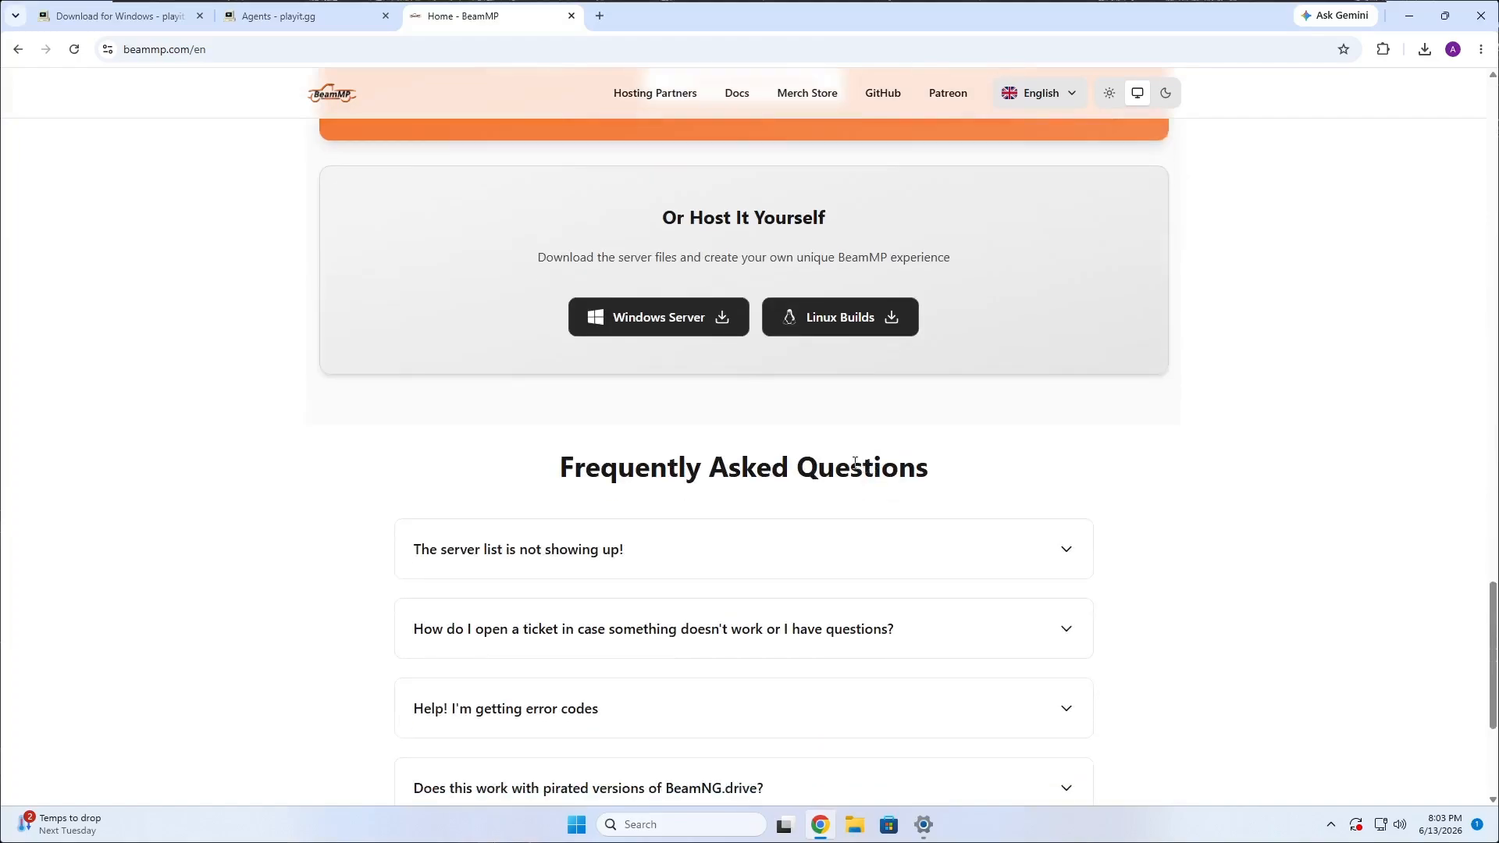
left_click_drag(678, 224, 882, 231)
left_click(859, 250)
left_click(634, 330)
mouse_move(1383, 170)
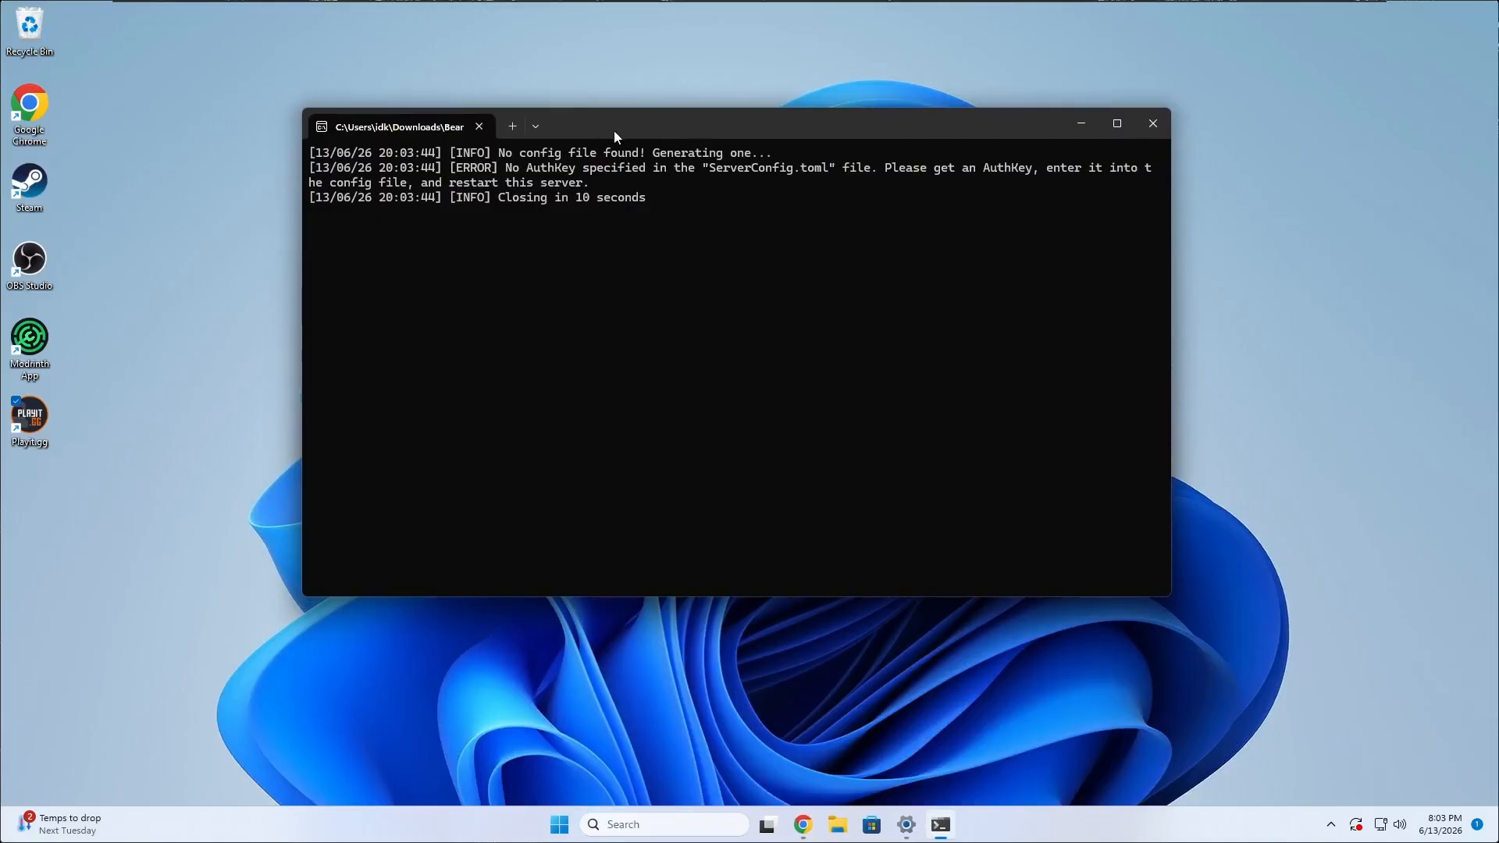
Close the BeamMP server console and open the Downloads folder in File Explorer.
left_click_drag(614, 130, 503, 92)
left_click(1045, 88)
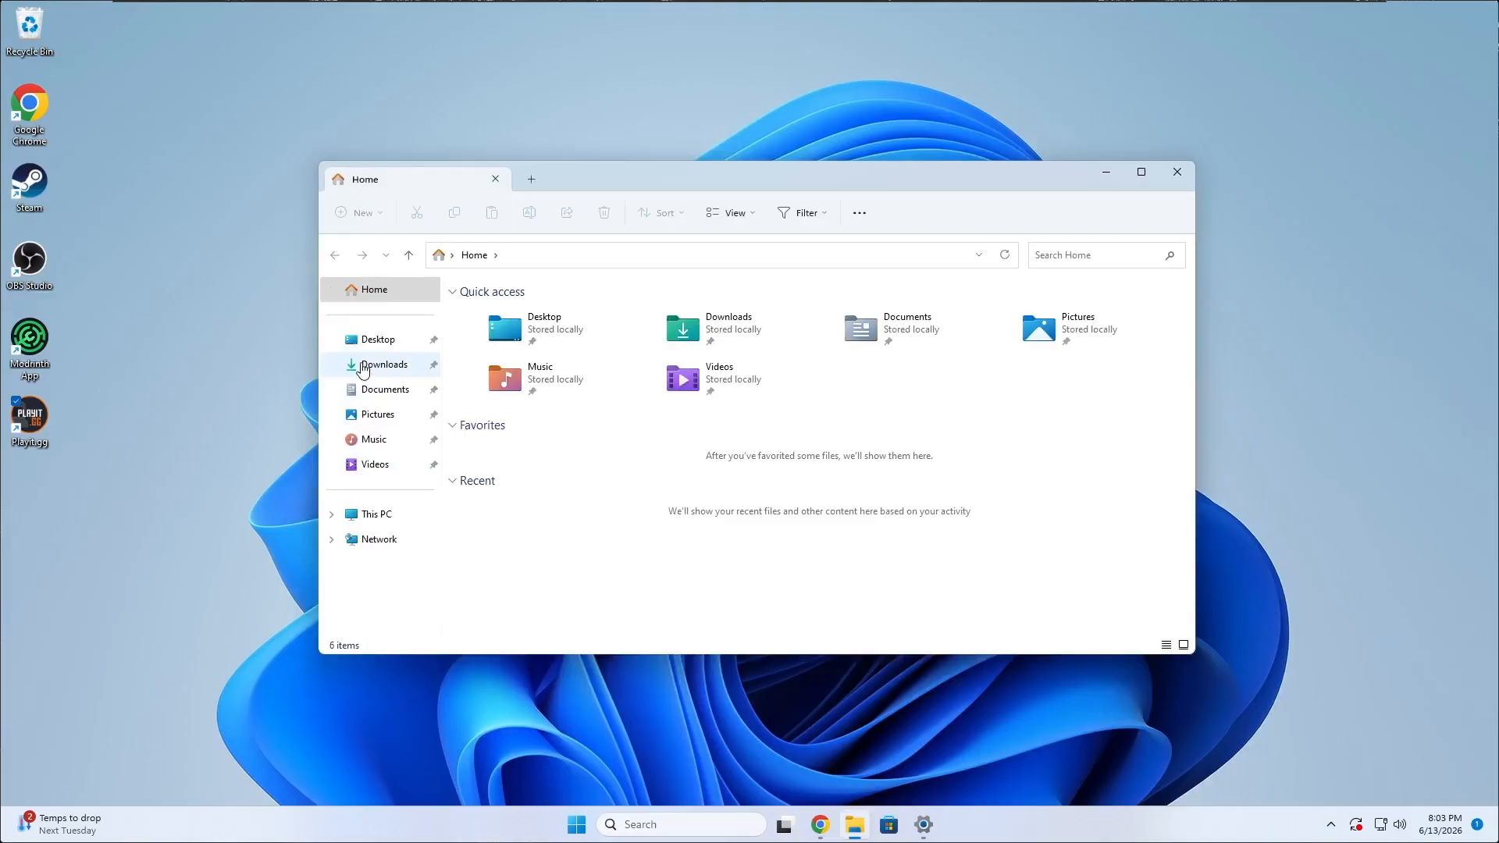
left_click(362, 367)
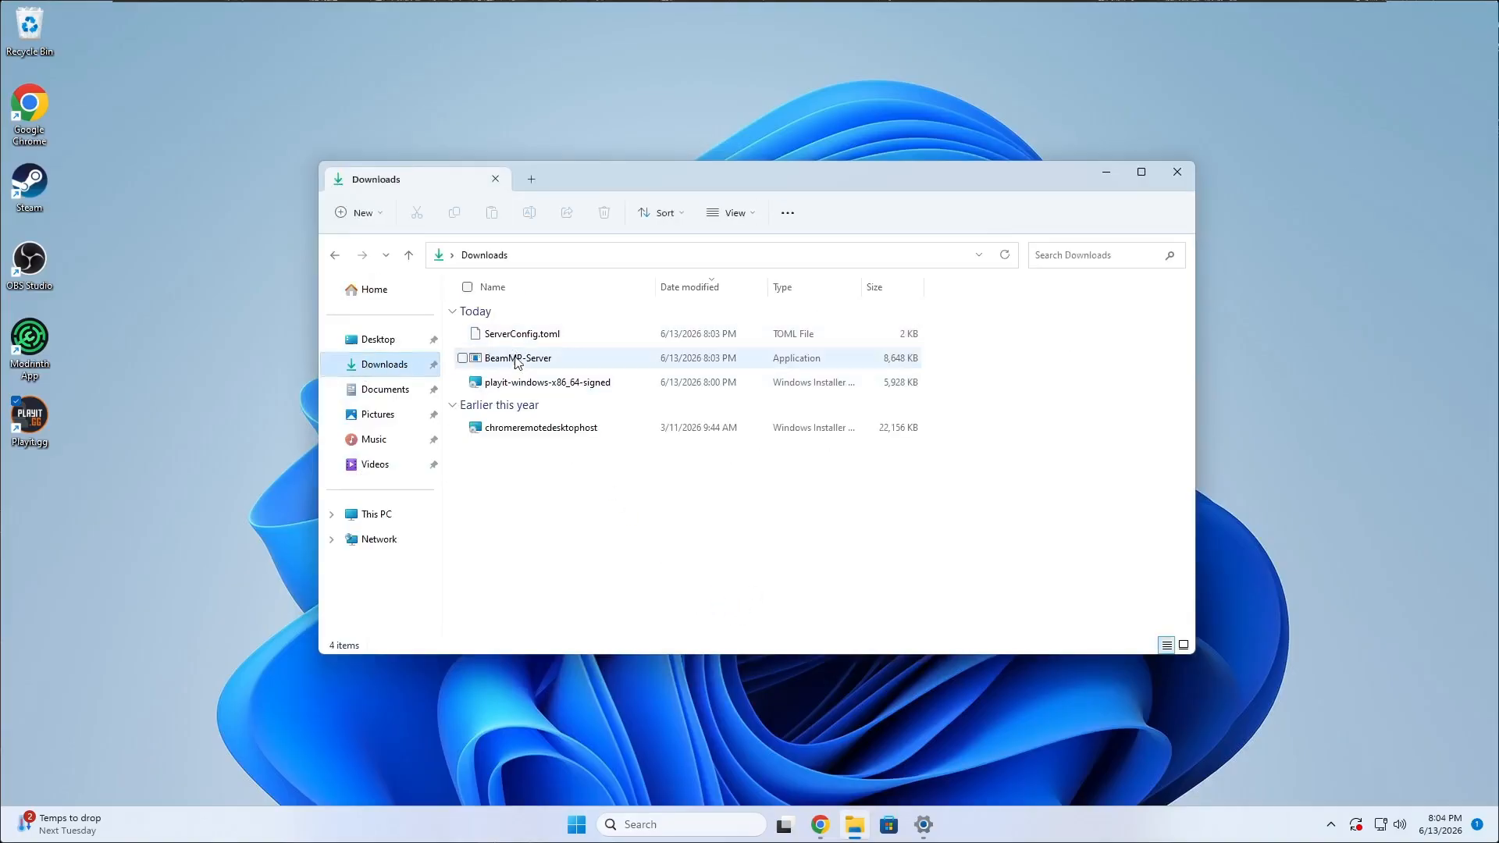
Create a new folder named BeamMP on the desktop and open it.
left_click_drag(609, 180, 854, 89)
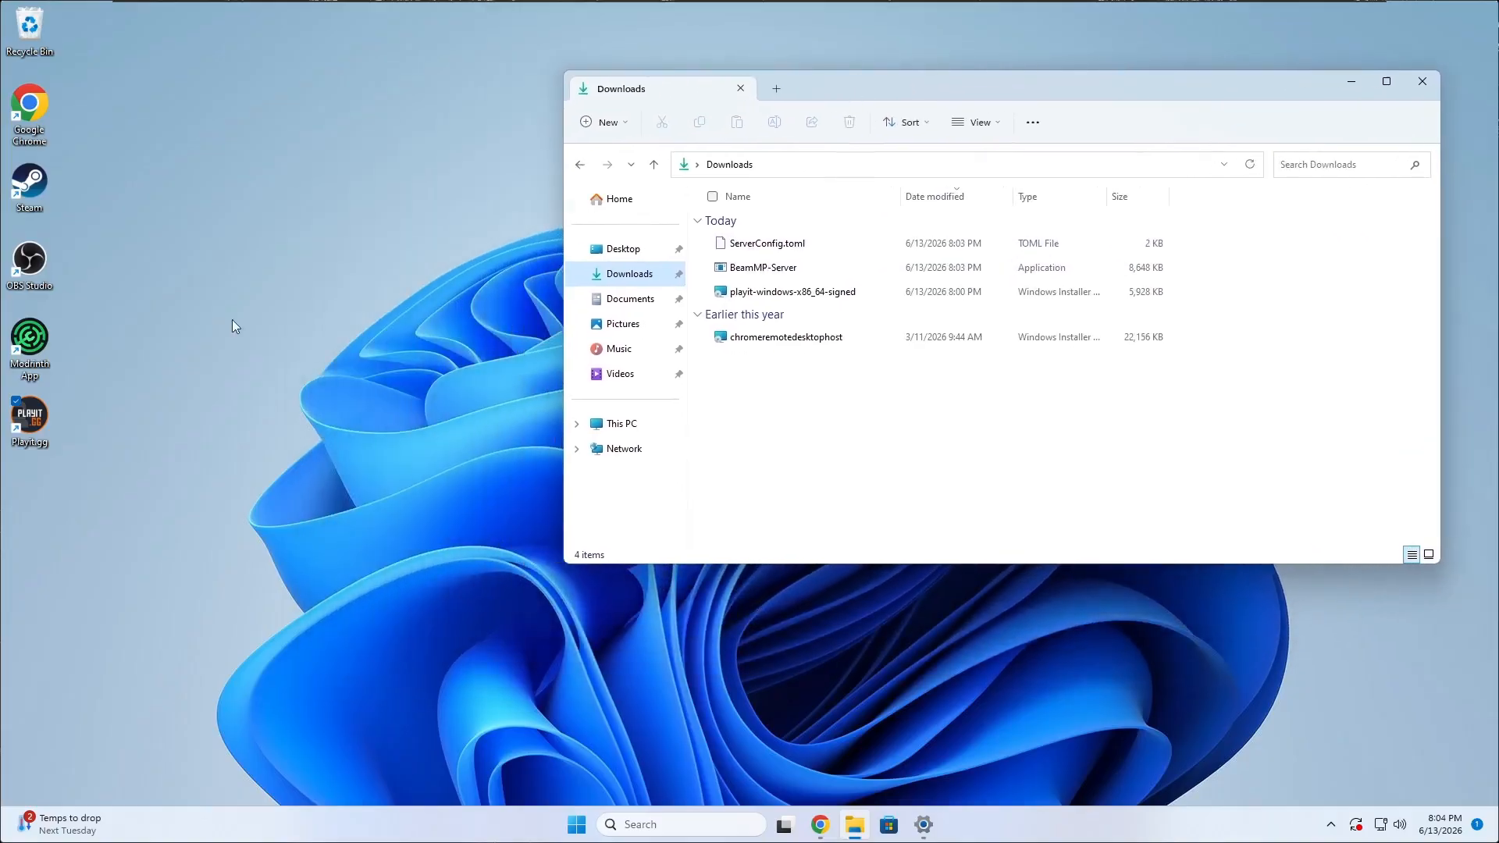
left_click(35, 493)
right_click(37, 495)
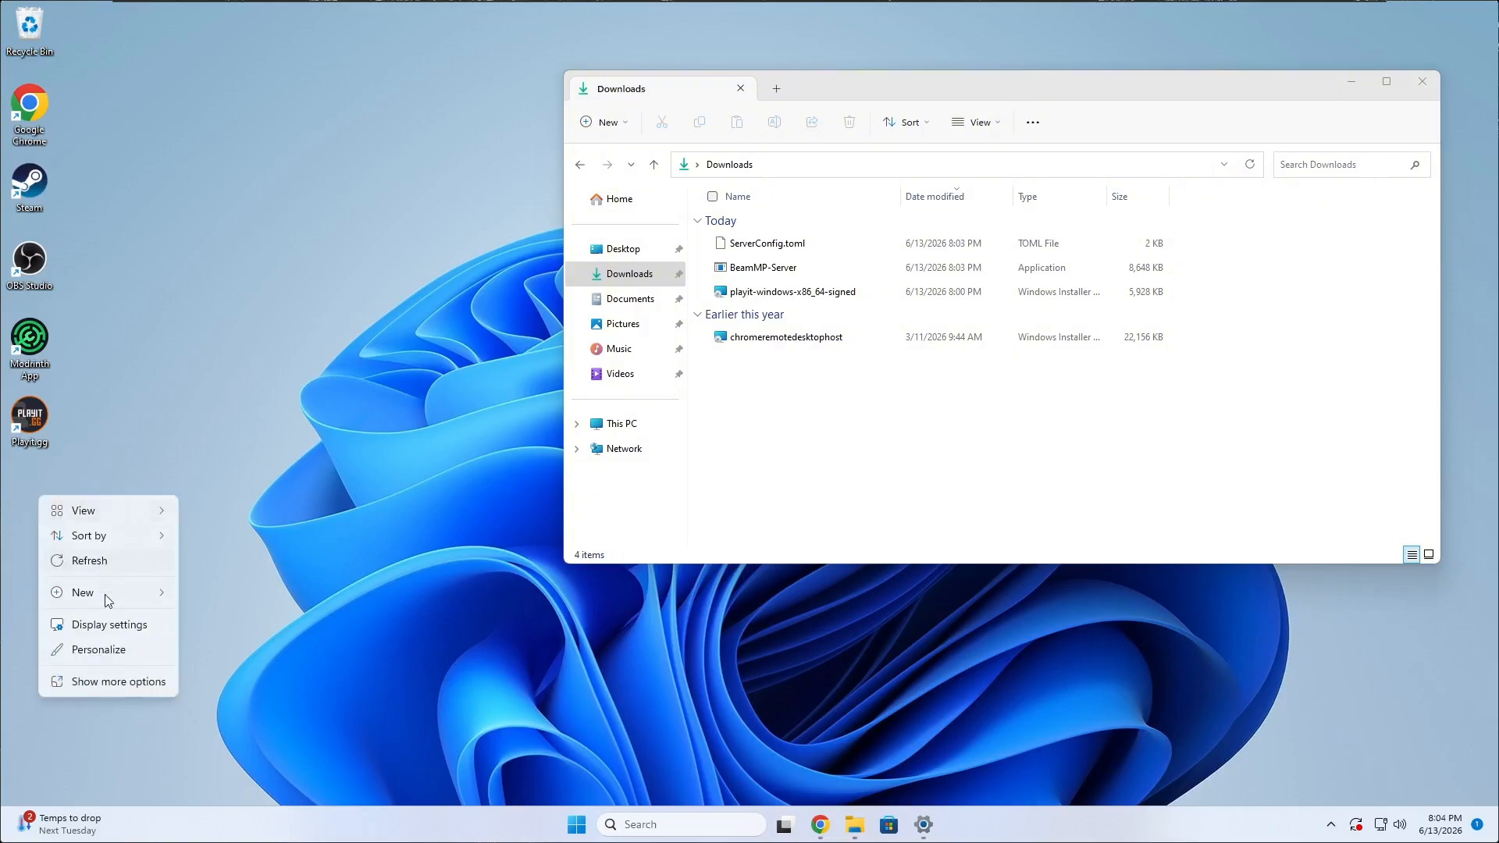
left_click(288, 554)
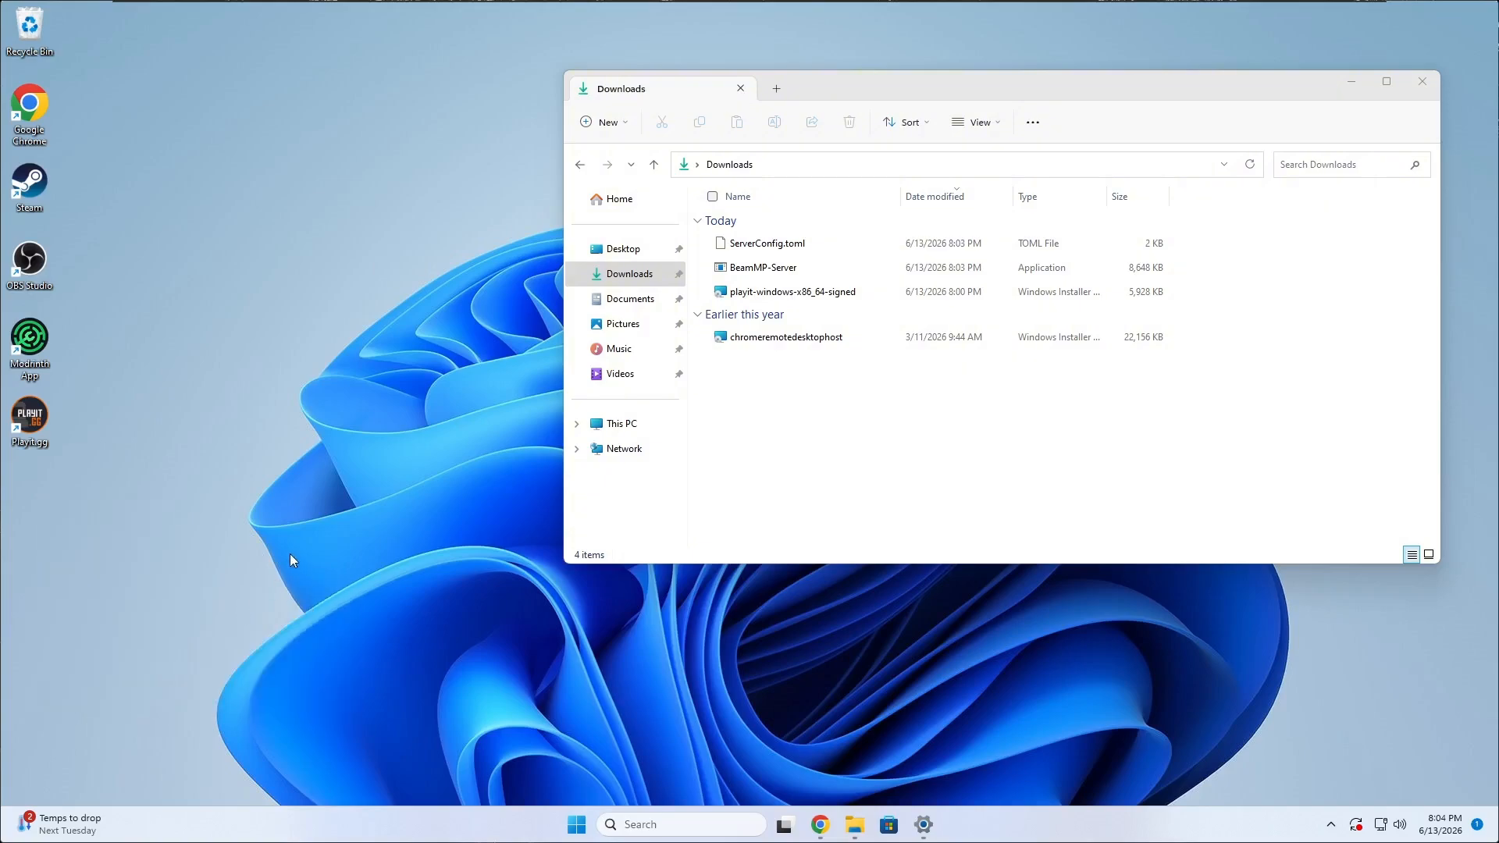
type("BeamMP")
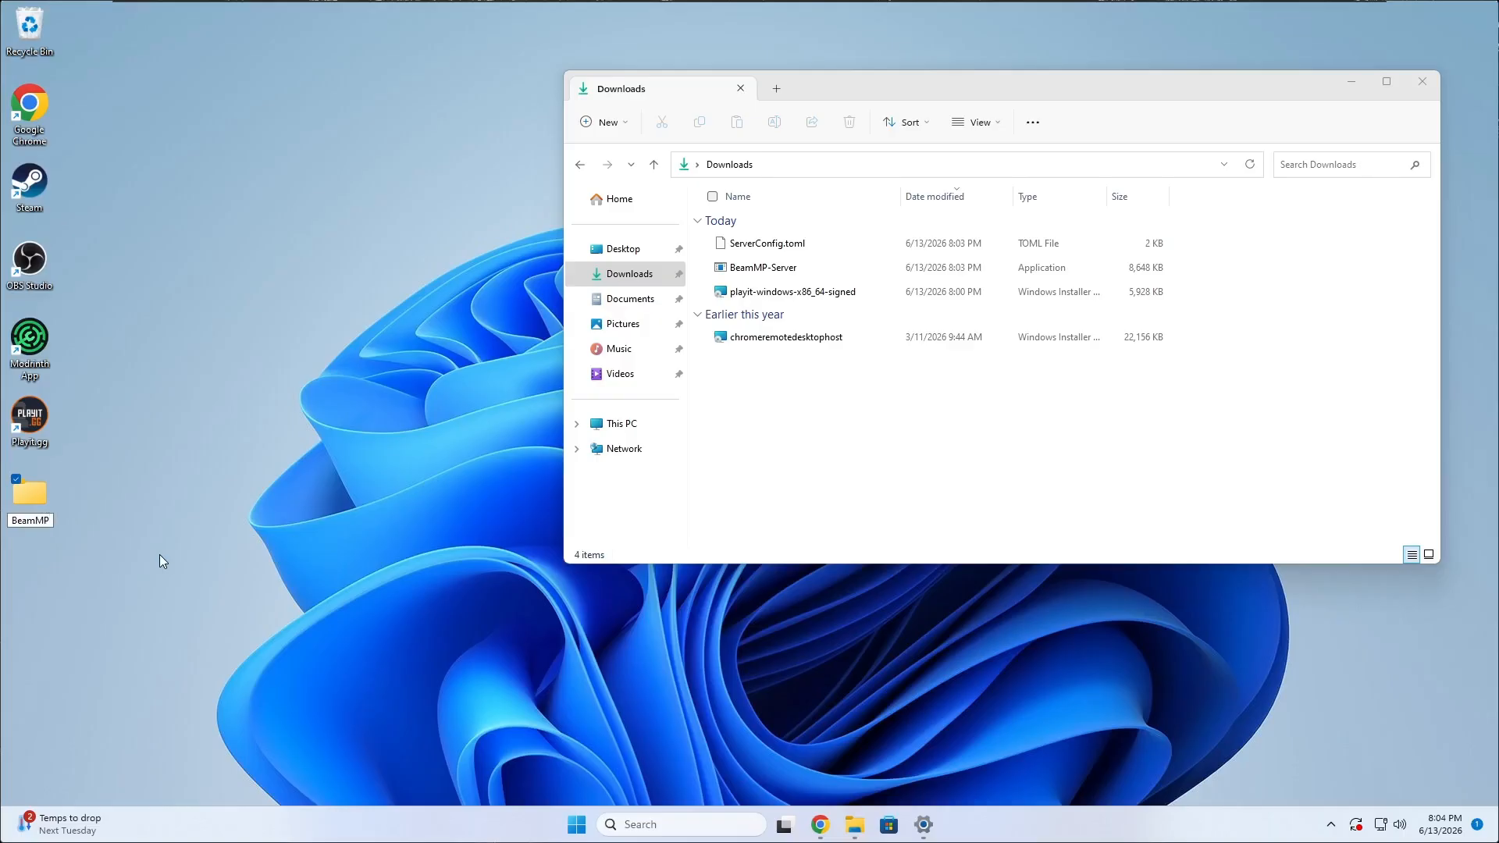
key("Return")
key("Return")
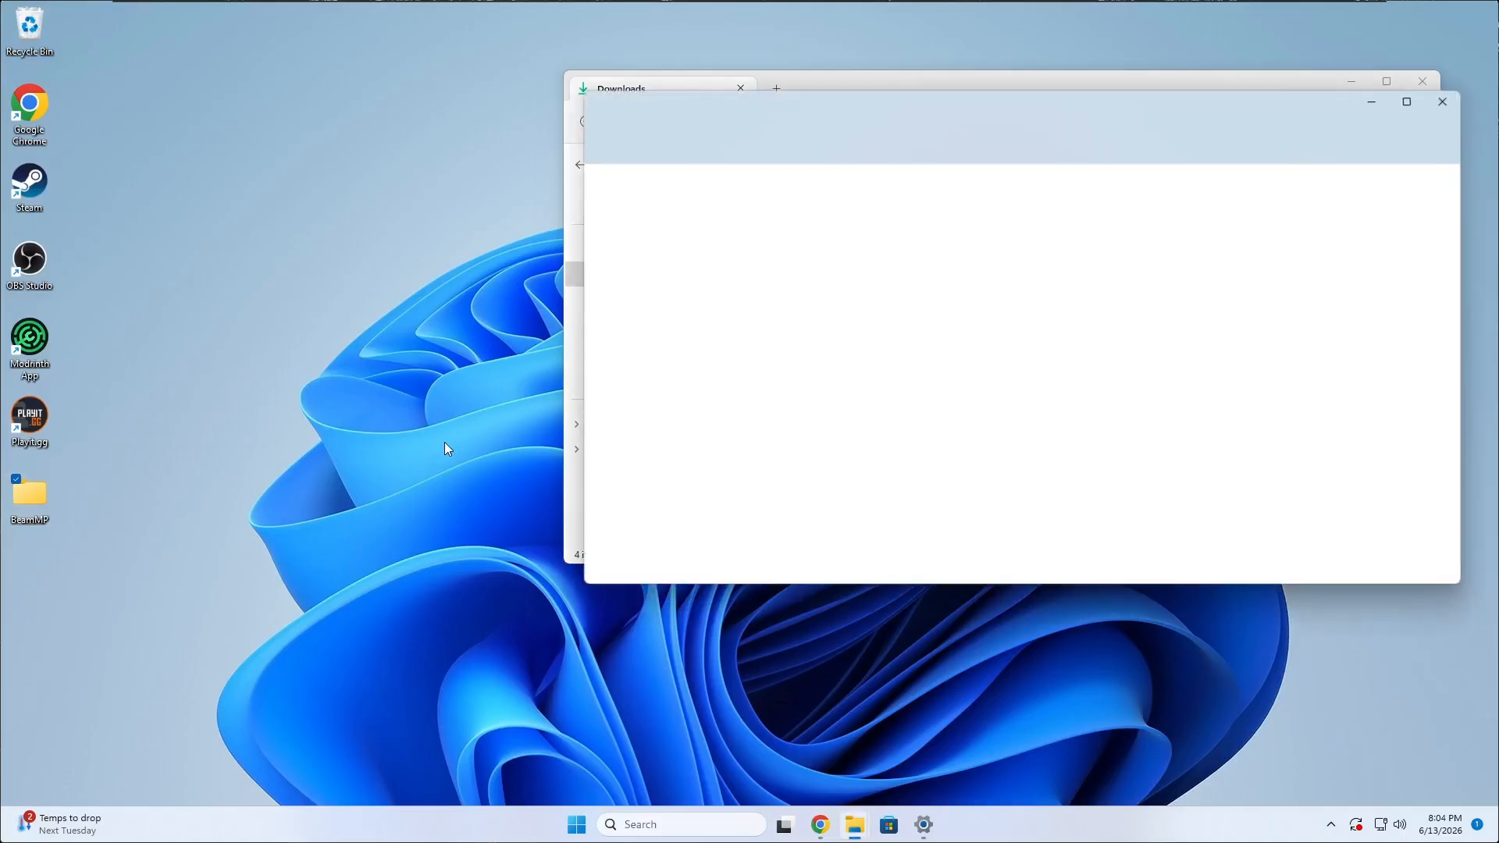
Move ServerConfig.toml and BeamMP-Server from Downloads into the BeamMP folder and close the Downloads window.
left_click_drag(870, 102, 361, 262)
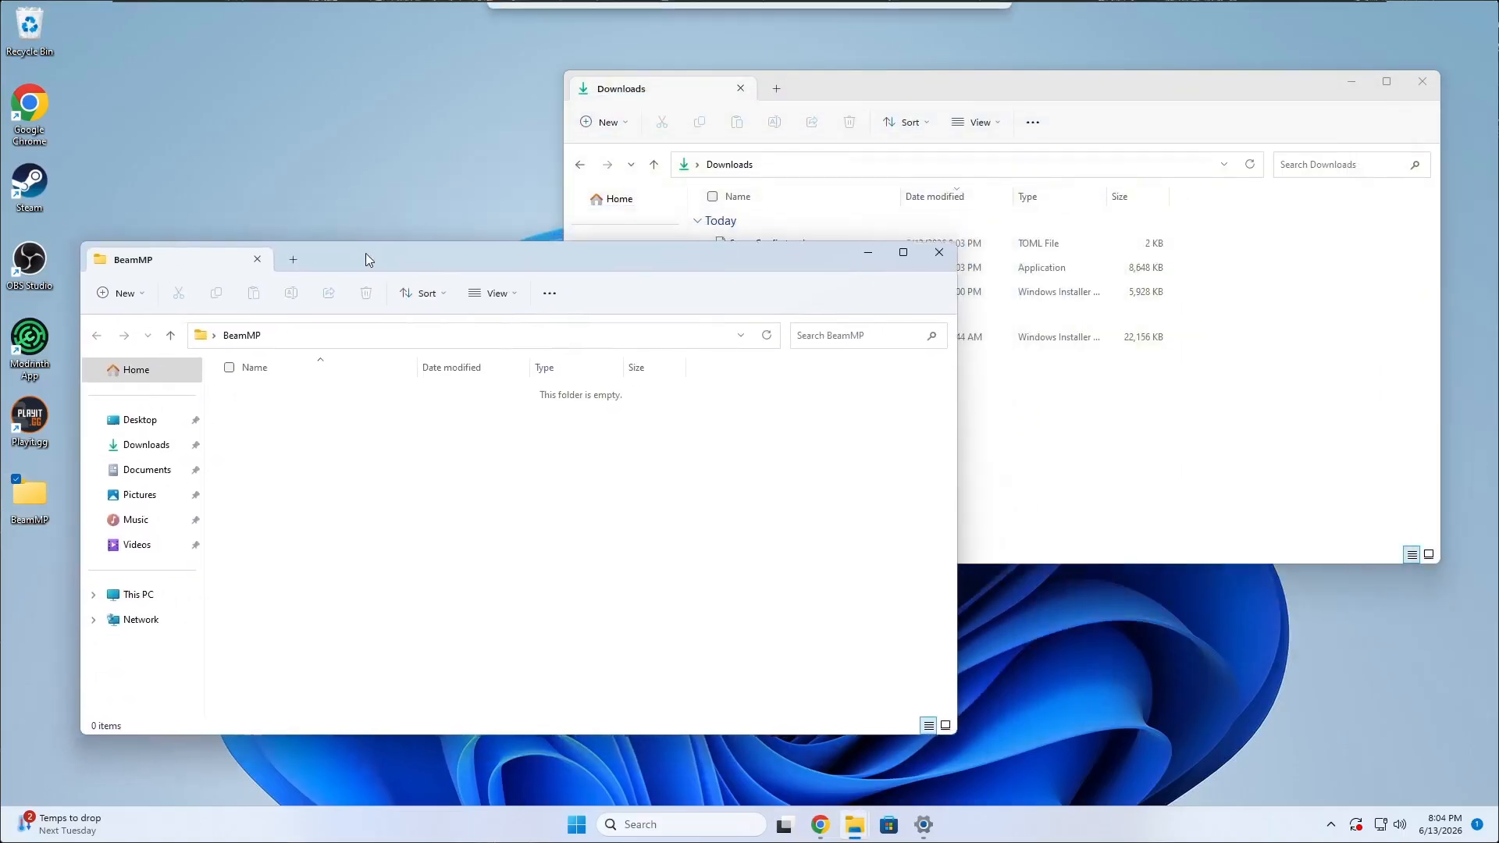
left_click(1202, 412)
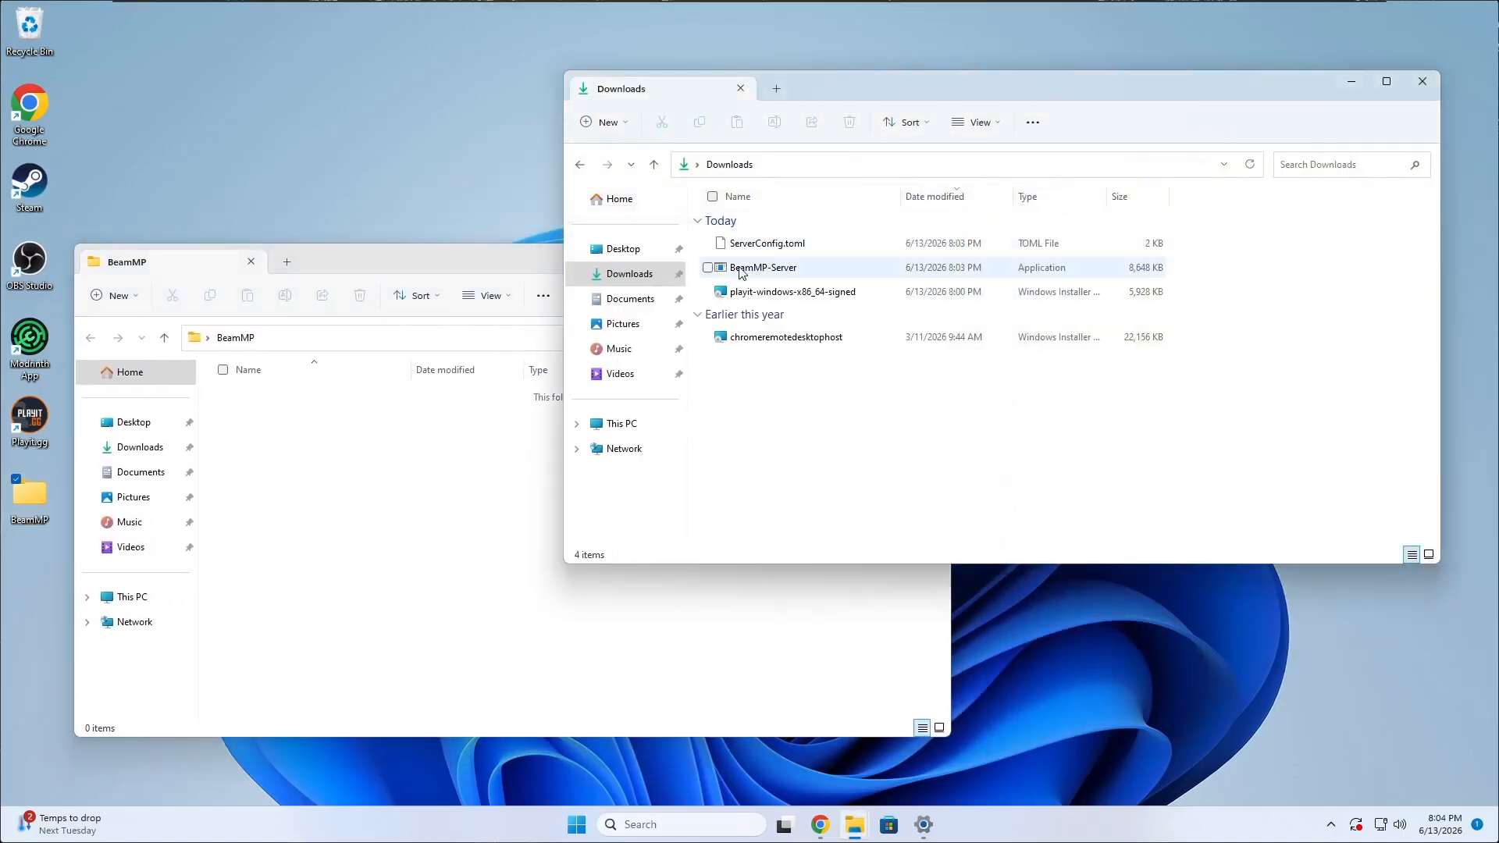
left_click(744, 246)
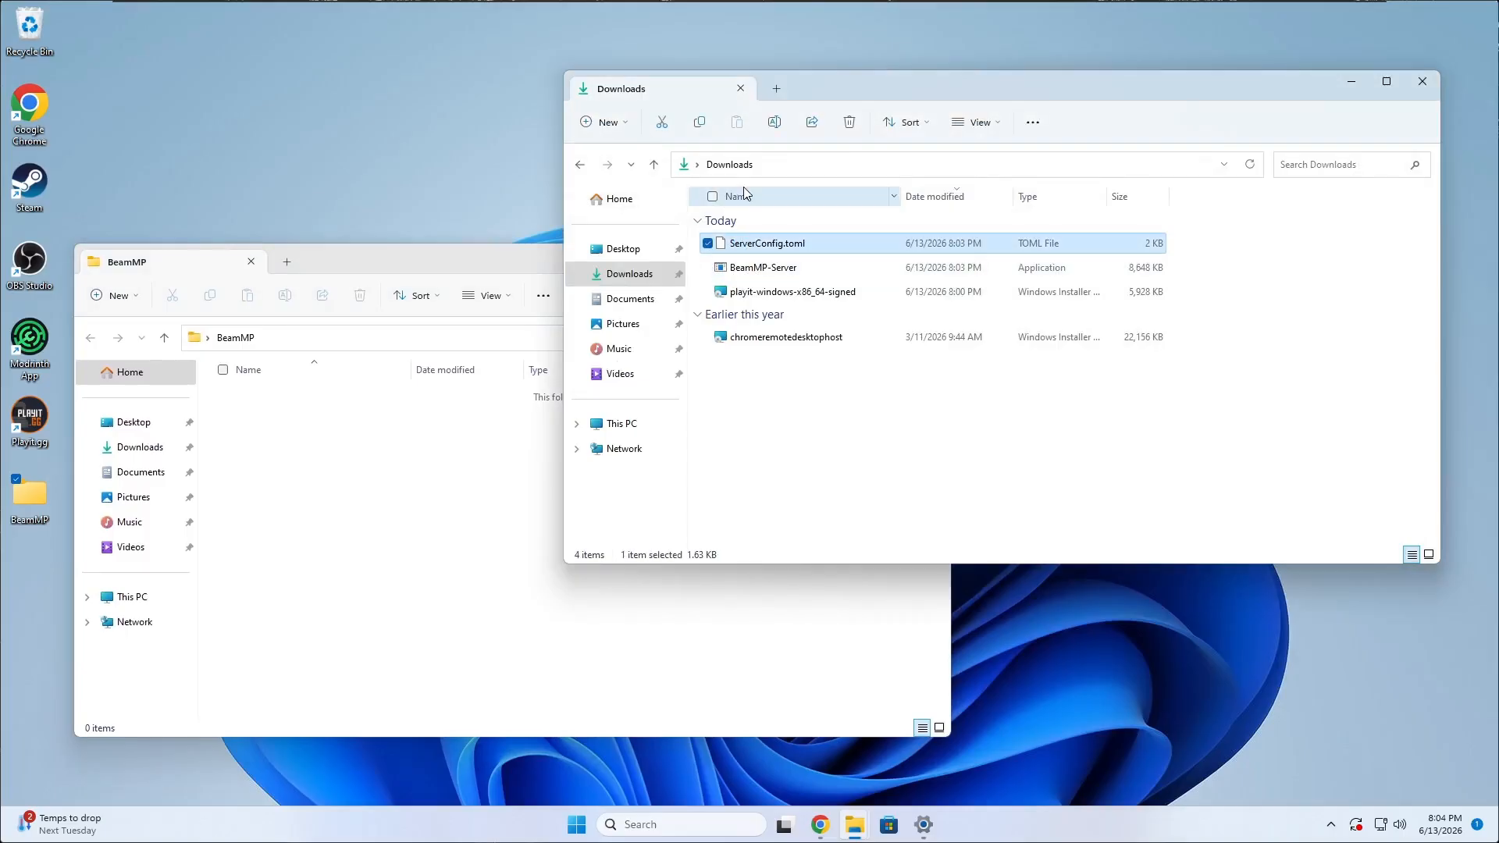
left_click(739, 267, "ctrl")
left_click_drag(739, 267, 458, 525)
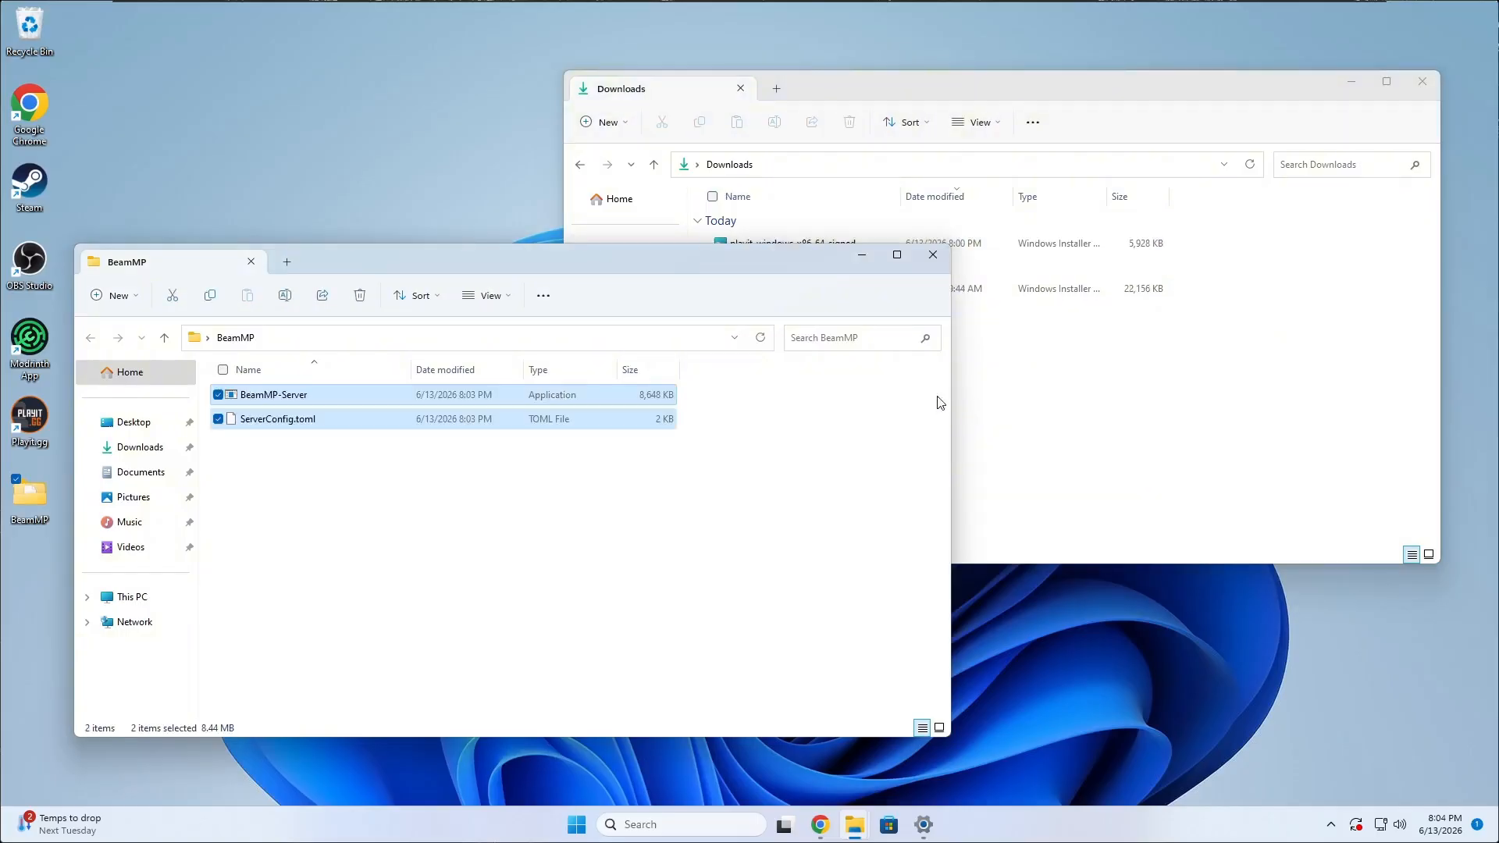
left_click_drag(763, 260, 840, 246)
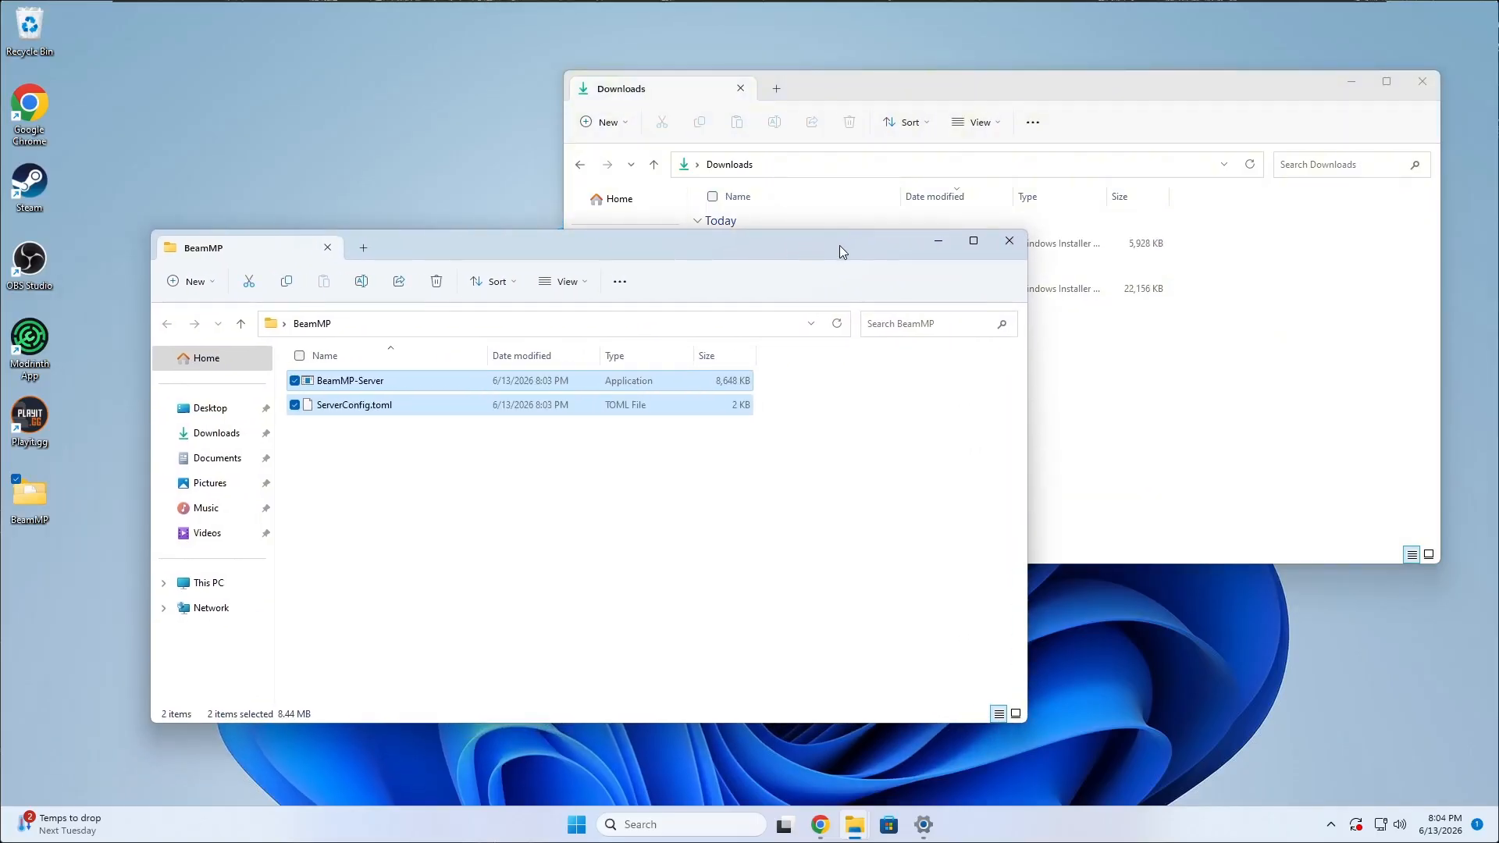
left_click(447, 471)
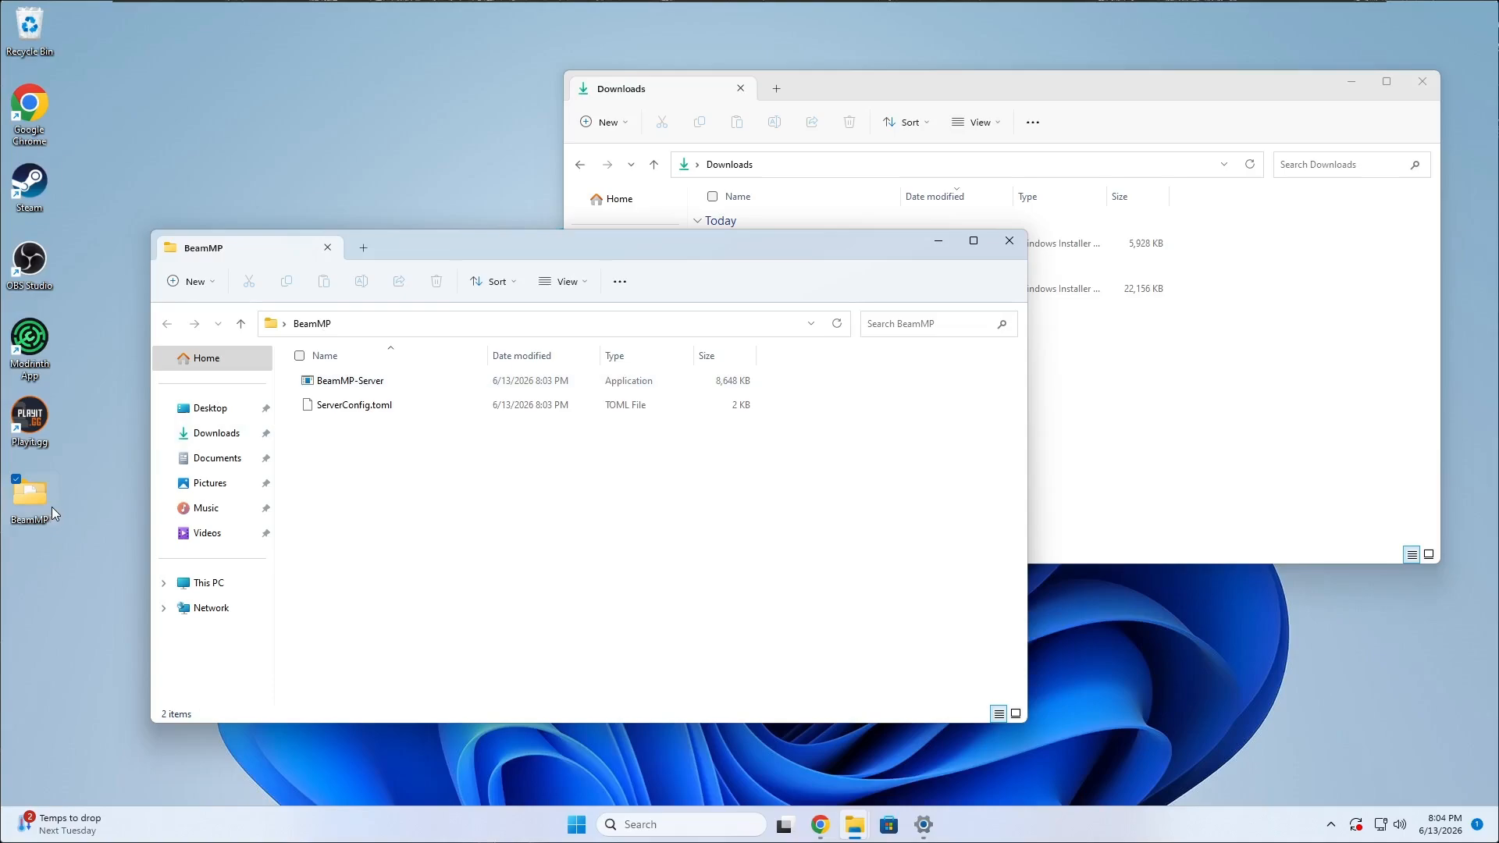
left_click(895, 98)
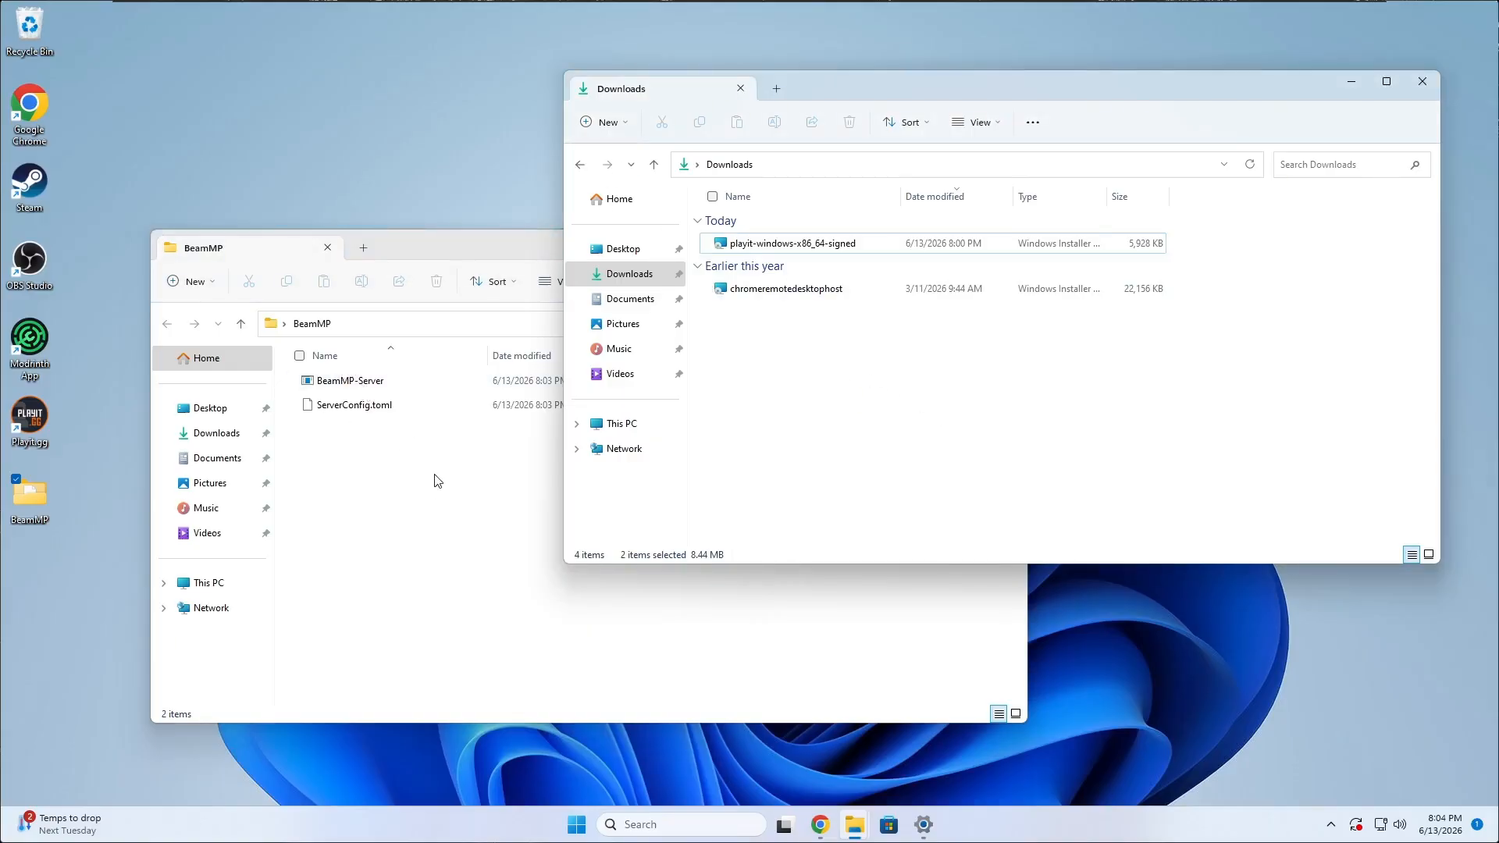
left_click(422, 449)
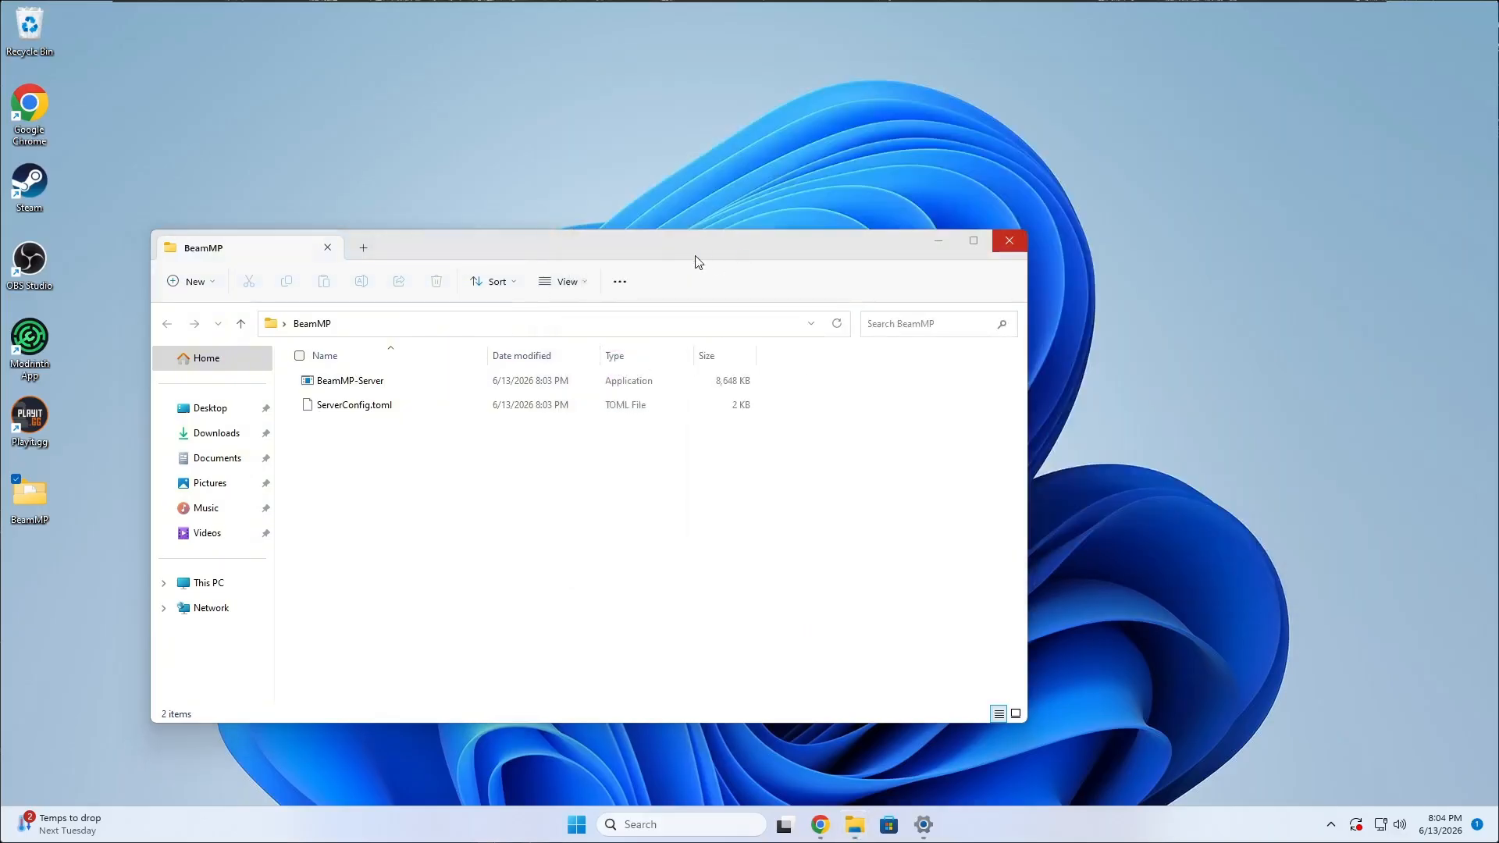
left_click_drag(695, 258, 804, 186)
Open ServerConfig.toml with Notepad, making it the permanent default app for .toml files.
left_click(482, 341)
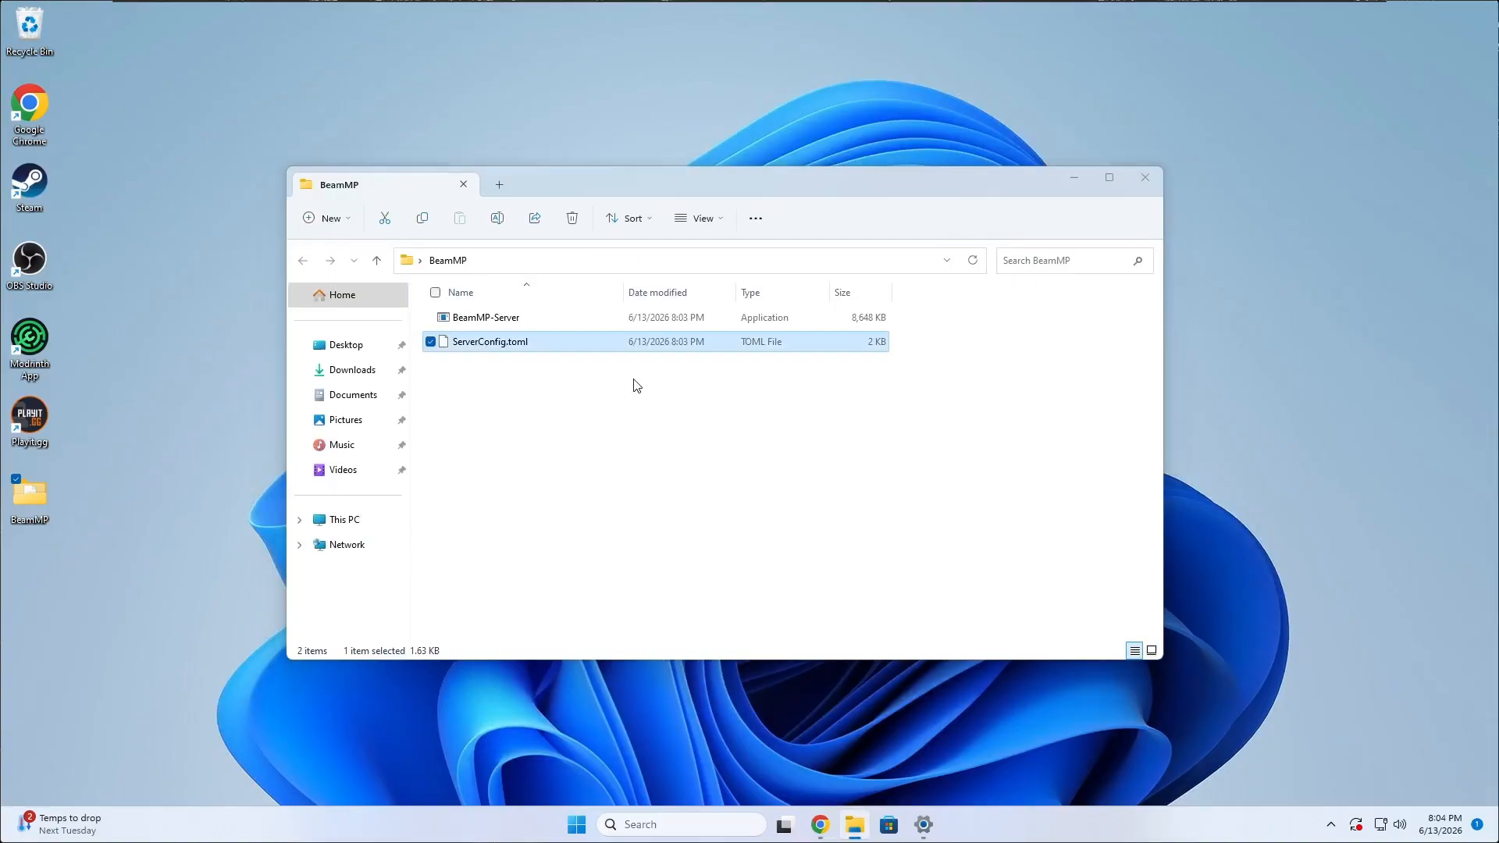
key("Return")
left_click(668, 409)
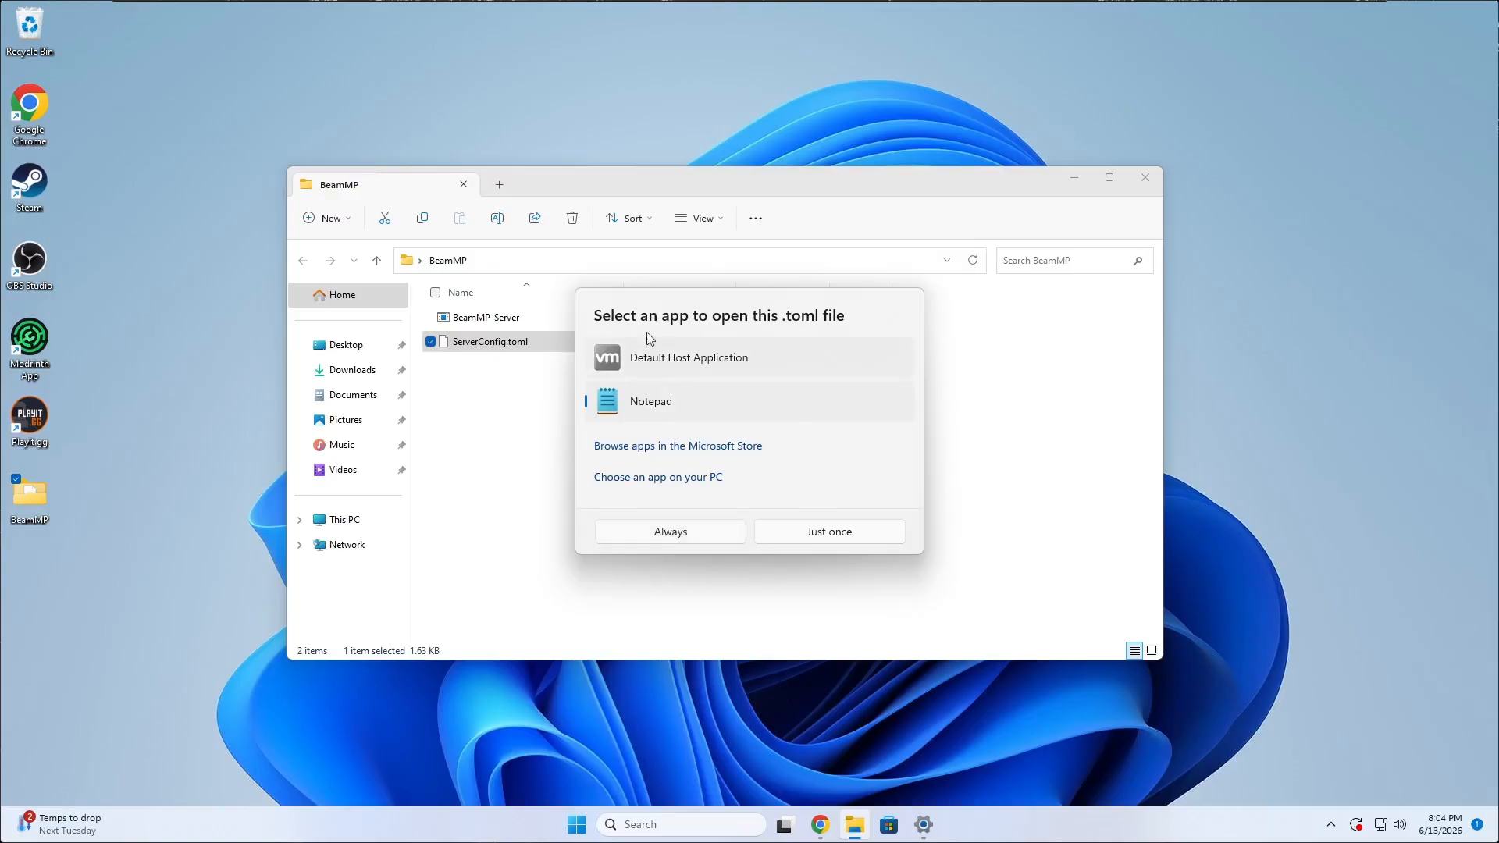
left_click(682, 536)
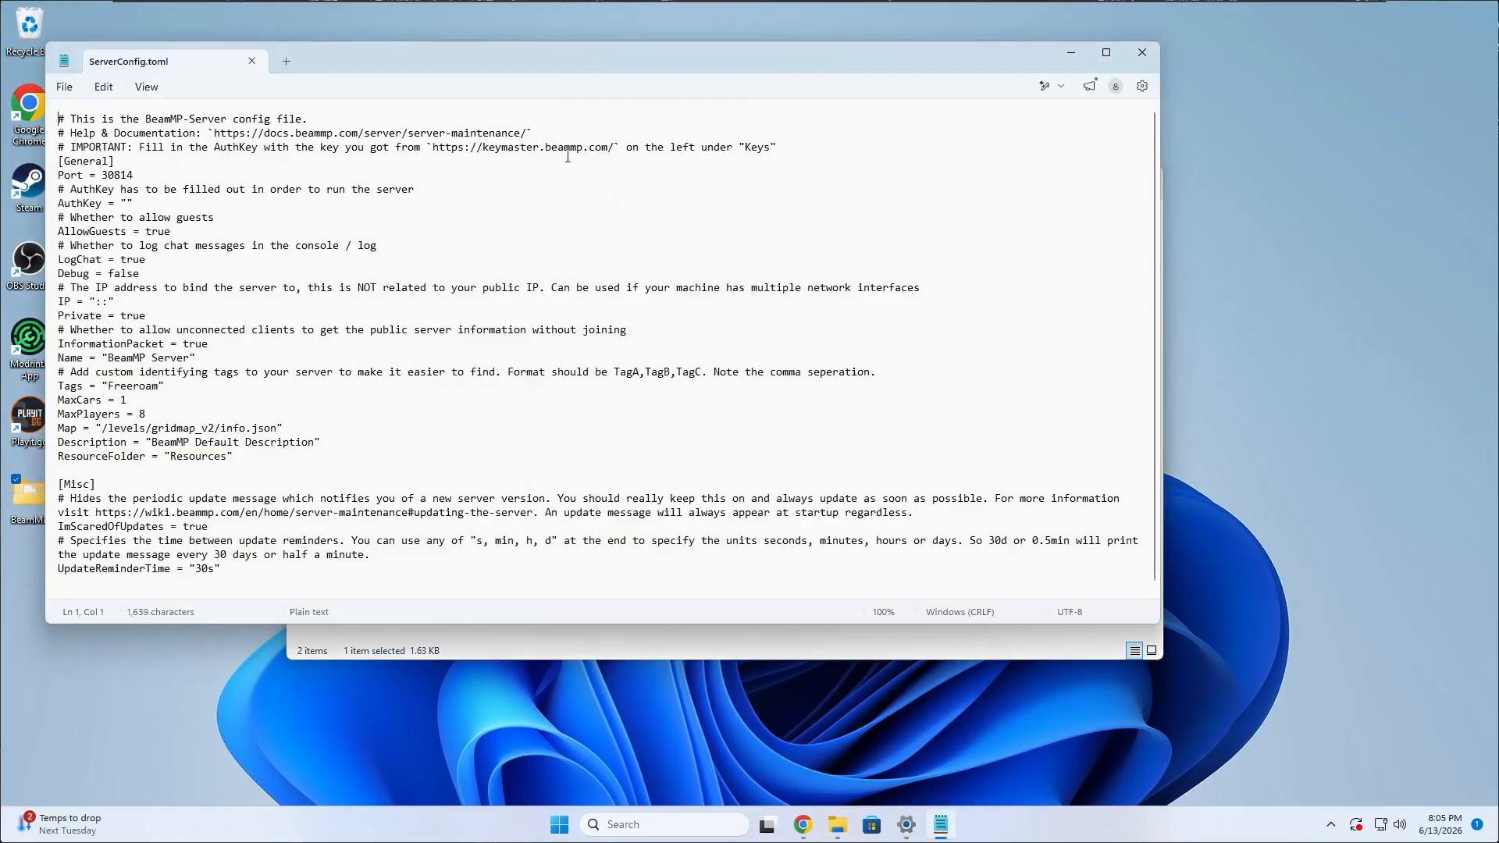
left_click_drag(485, 75, 723, 97)
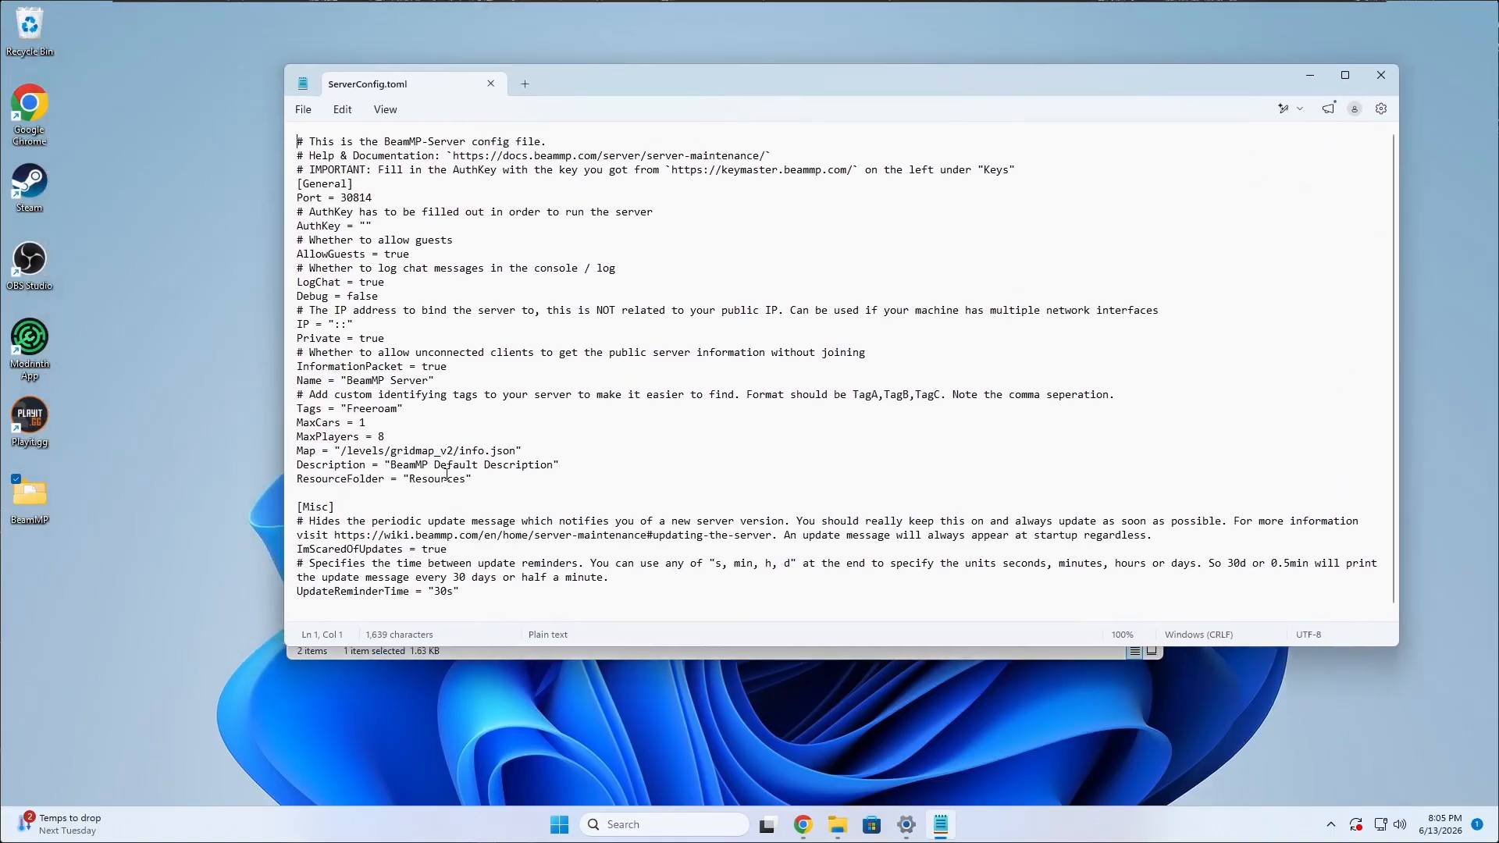
Review the Port setting and set MaxCars to 2 in ServerConfig.toml.
mouse_move(342, 197)
left_mouse_down()
mouse_move(387, 200)
mouse_move(372, 201)
left_mouse_up()
left_click(400, 204)
left_click(394, 193)
left_click_drag(342, 197, 388, 203)
left_click(389, 203)
left_click(364, 424)
key("BackSpace")
type("2")
Examine the Map path and place the text cursor between the empty AuthKey quotes.
left_click_drag(336, 451, 547, 447)
left_click(555, 445)
left_click_drag(392, 449, 458, 446)
left_click(443, 431)
left_click(442, 453)
left_click(365, 225)
left_click_drag(602, 81, 439, 115)
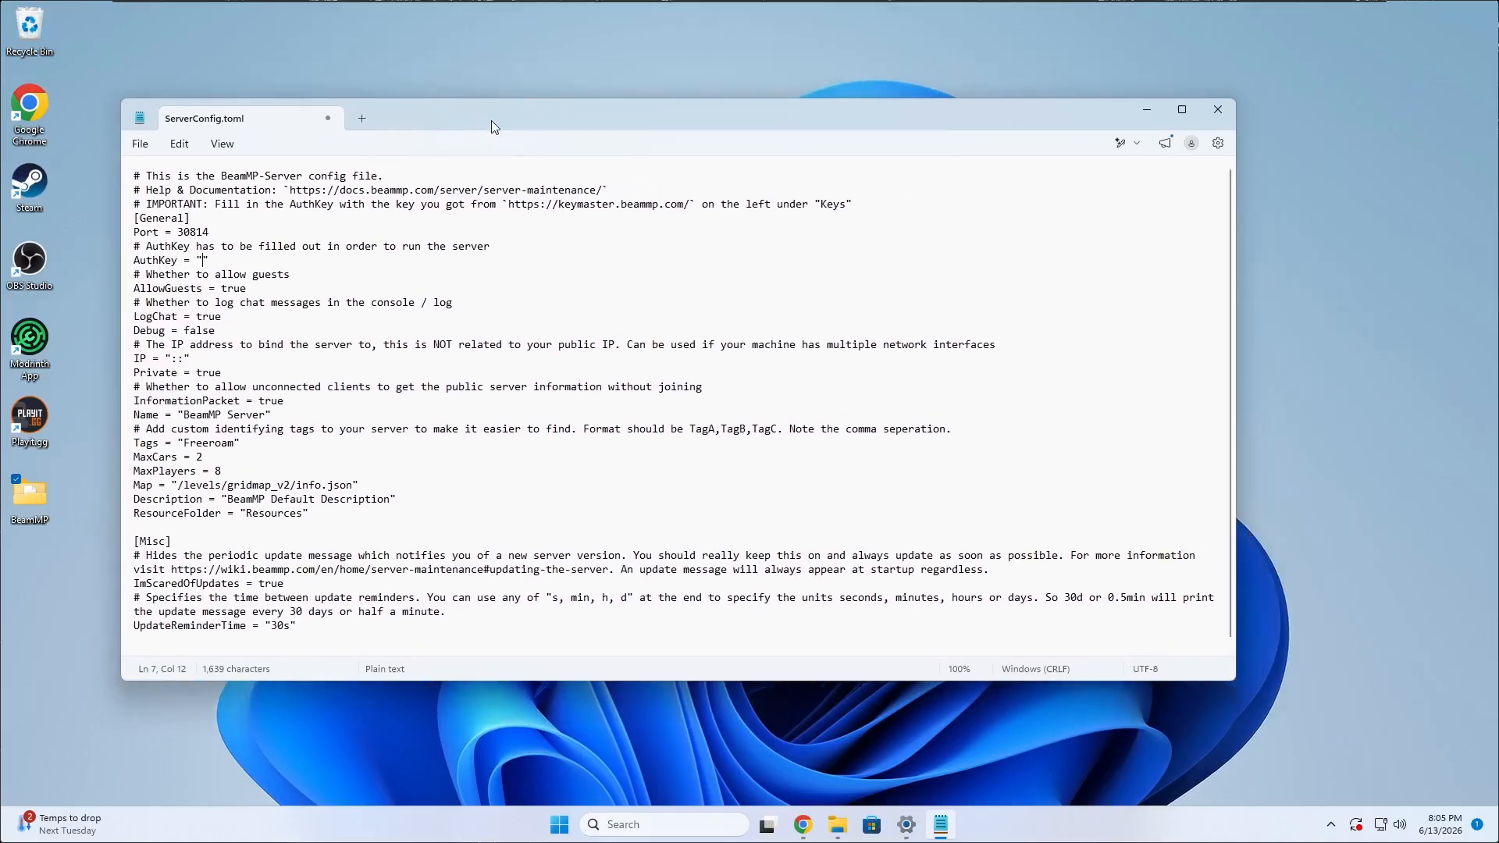
Switch to the browser with BeamMP Keymaster and sign in with Discord, authorizing BeamMP Authentication.
left_click(803, 824)
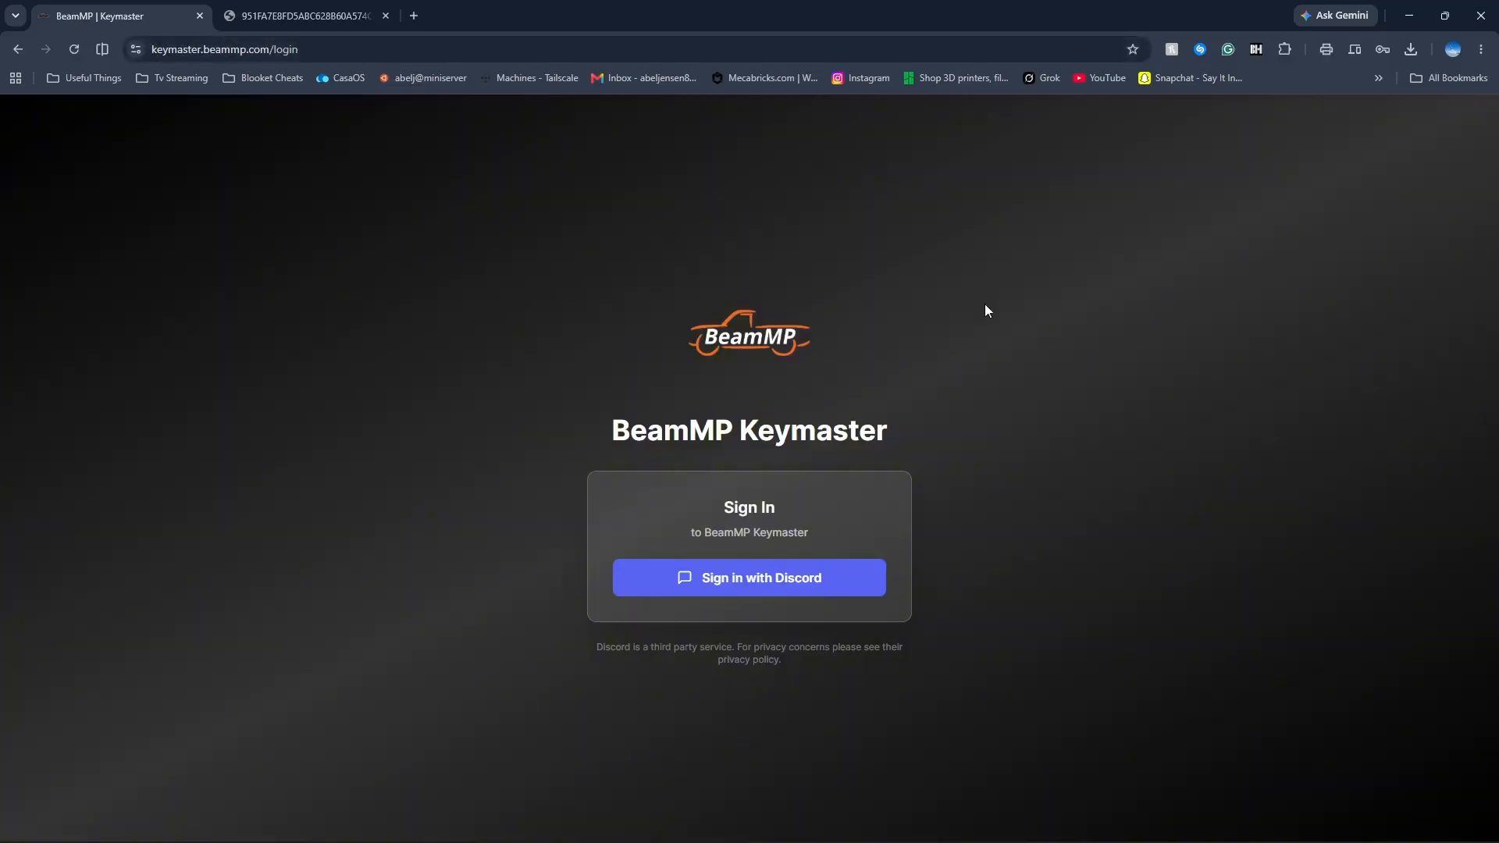
left_click_drag(644, 432, 920, 411)
left_click(888, 450)
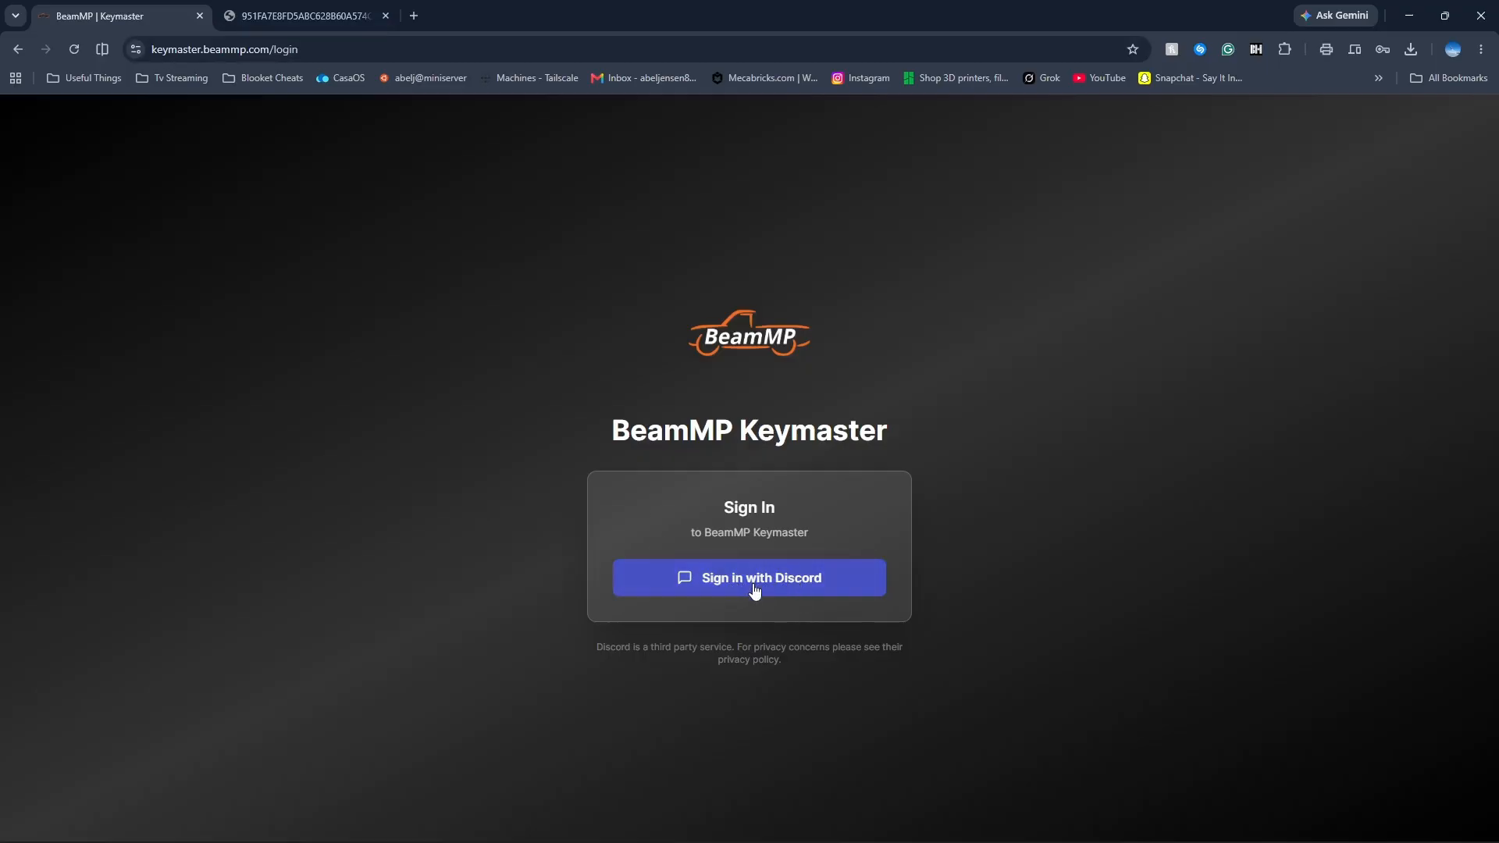
left_click(709, 577)
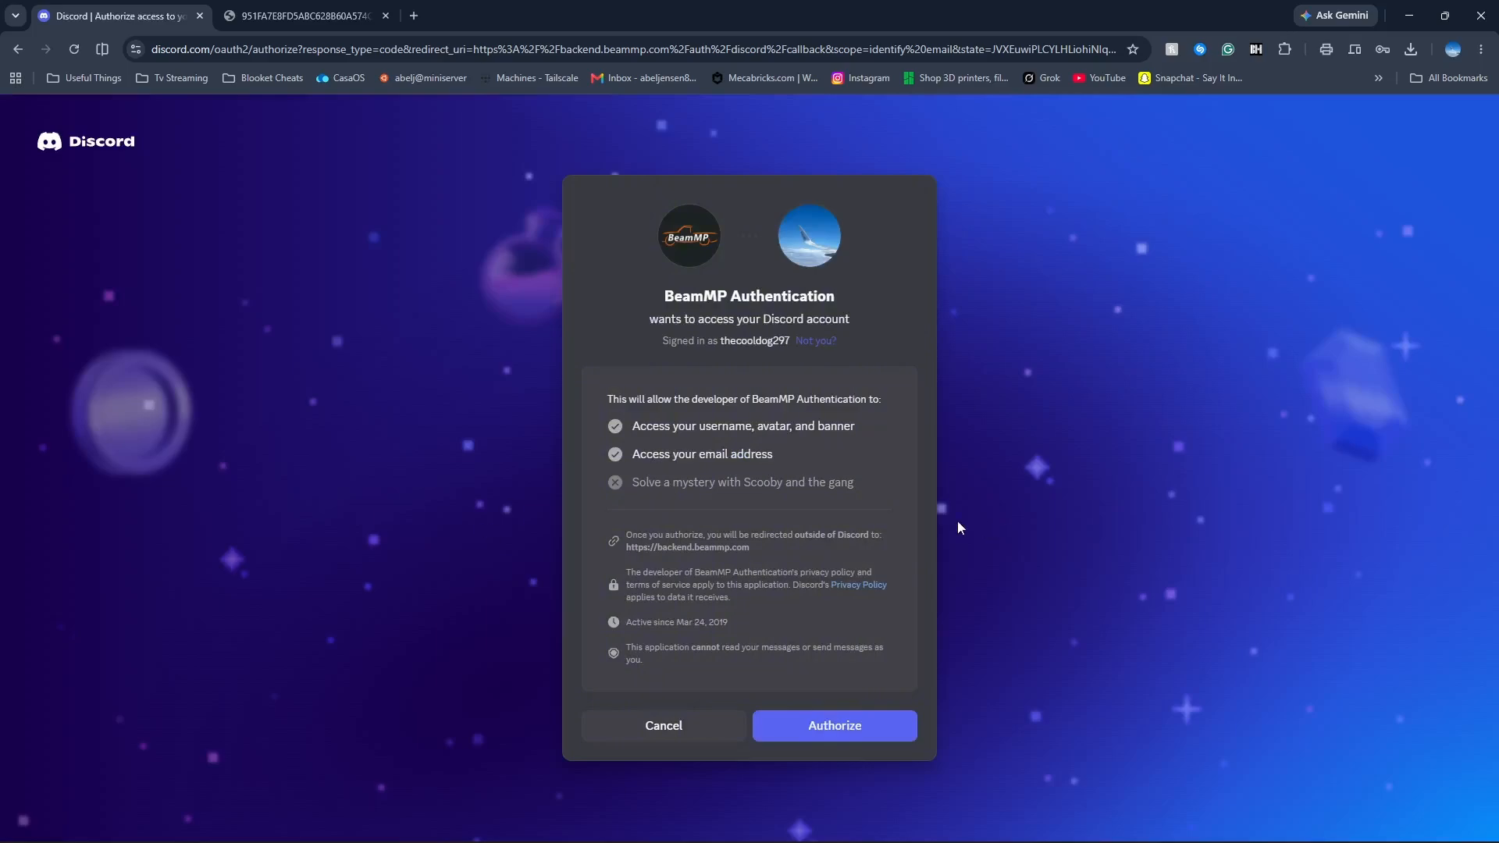
left_click(859, 724)
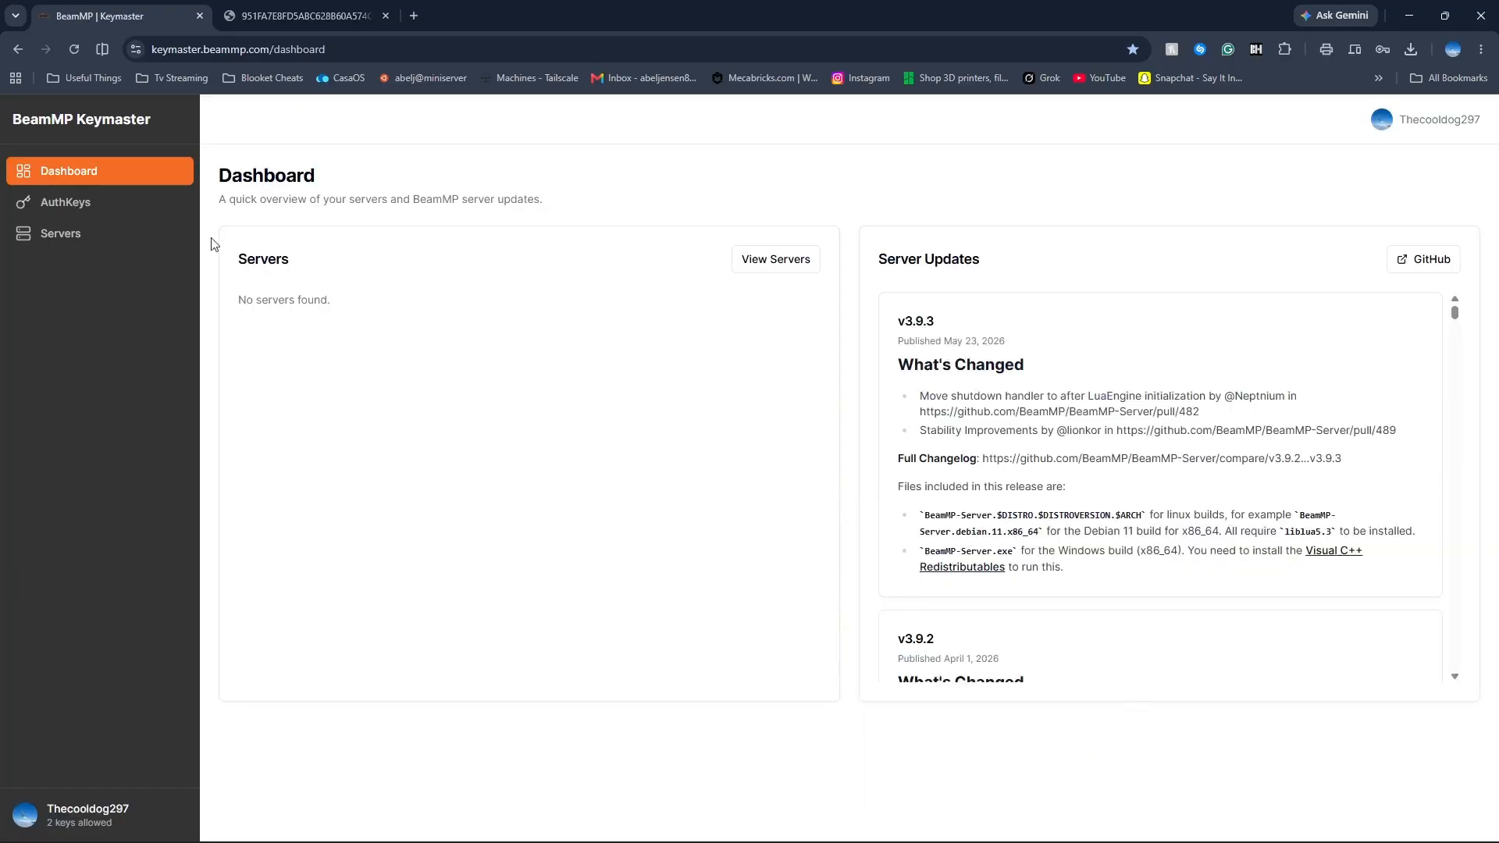
Open the AuthKeys list, try to create a new key and dismiss the dialog.
left_click(110, 203)
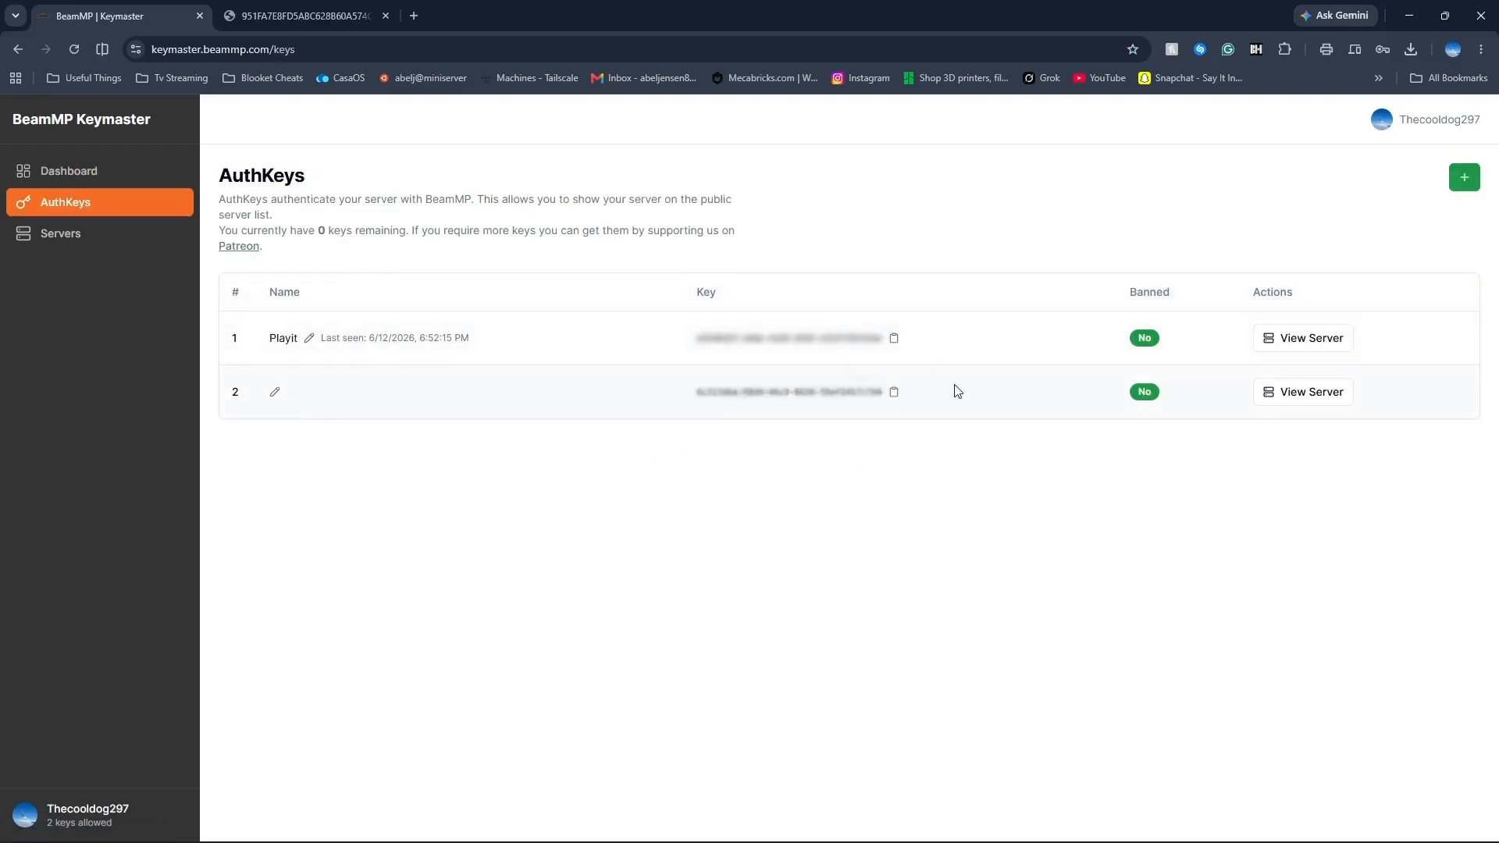
mouse_move(725, 397)
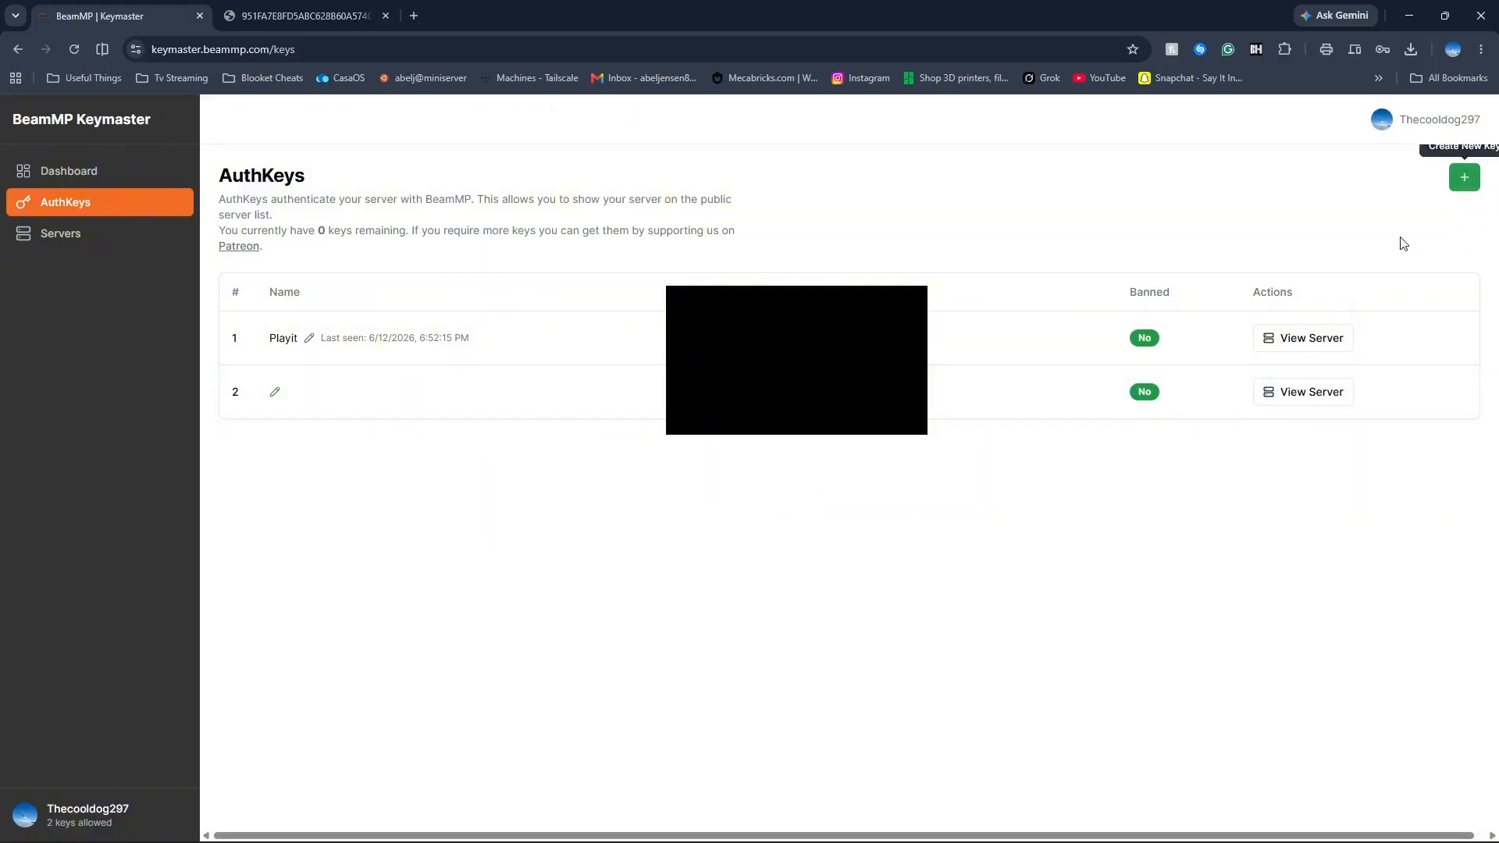
left_click(1464, 181)
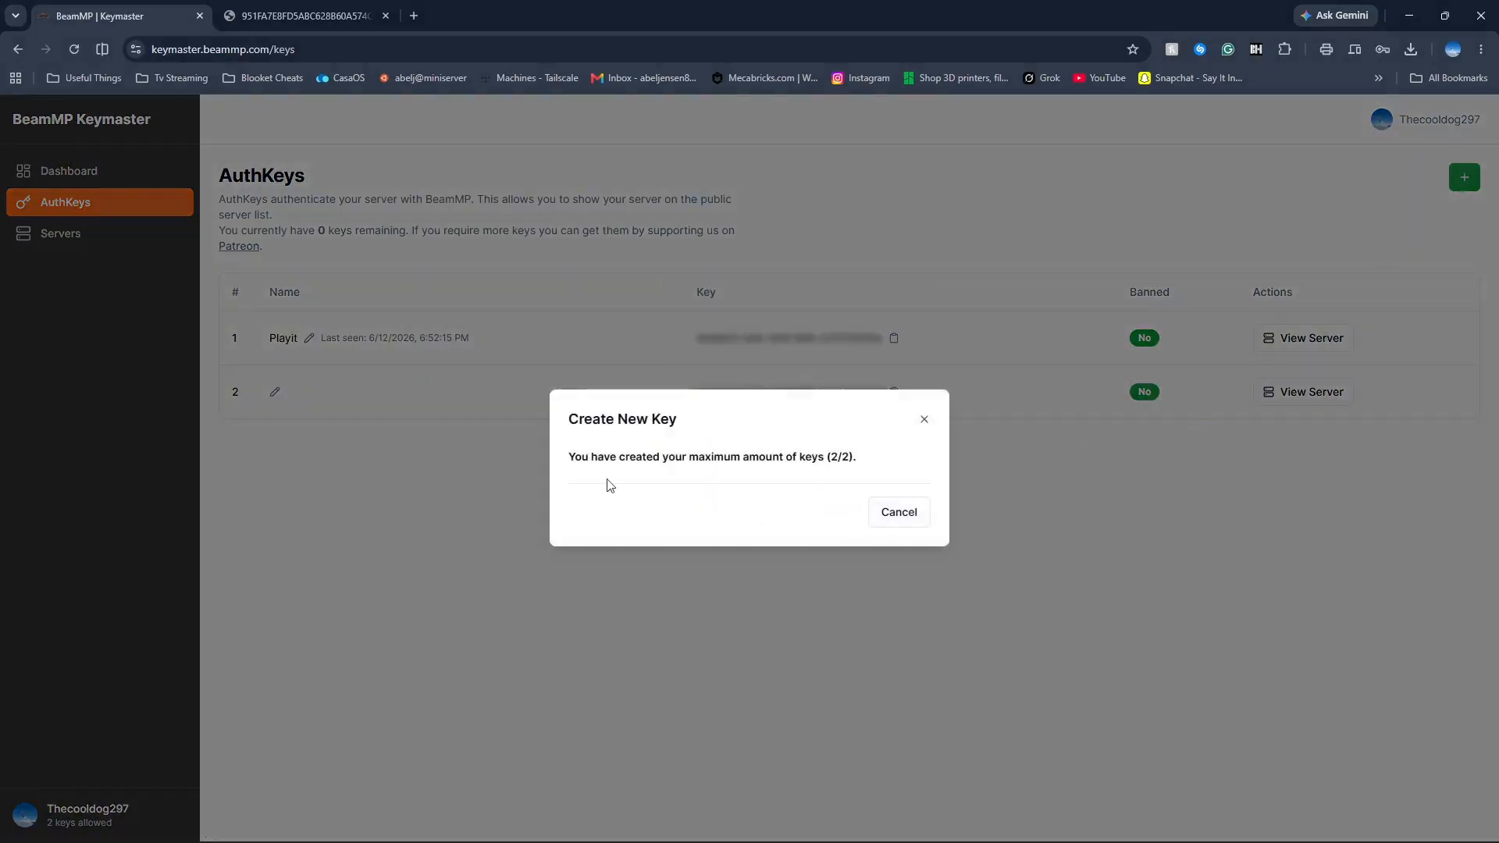
left_click_drag(572, 455, 921, 468)
left_click(859, 465)
left_click(923, 419)
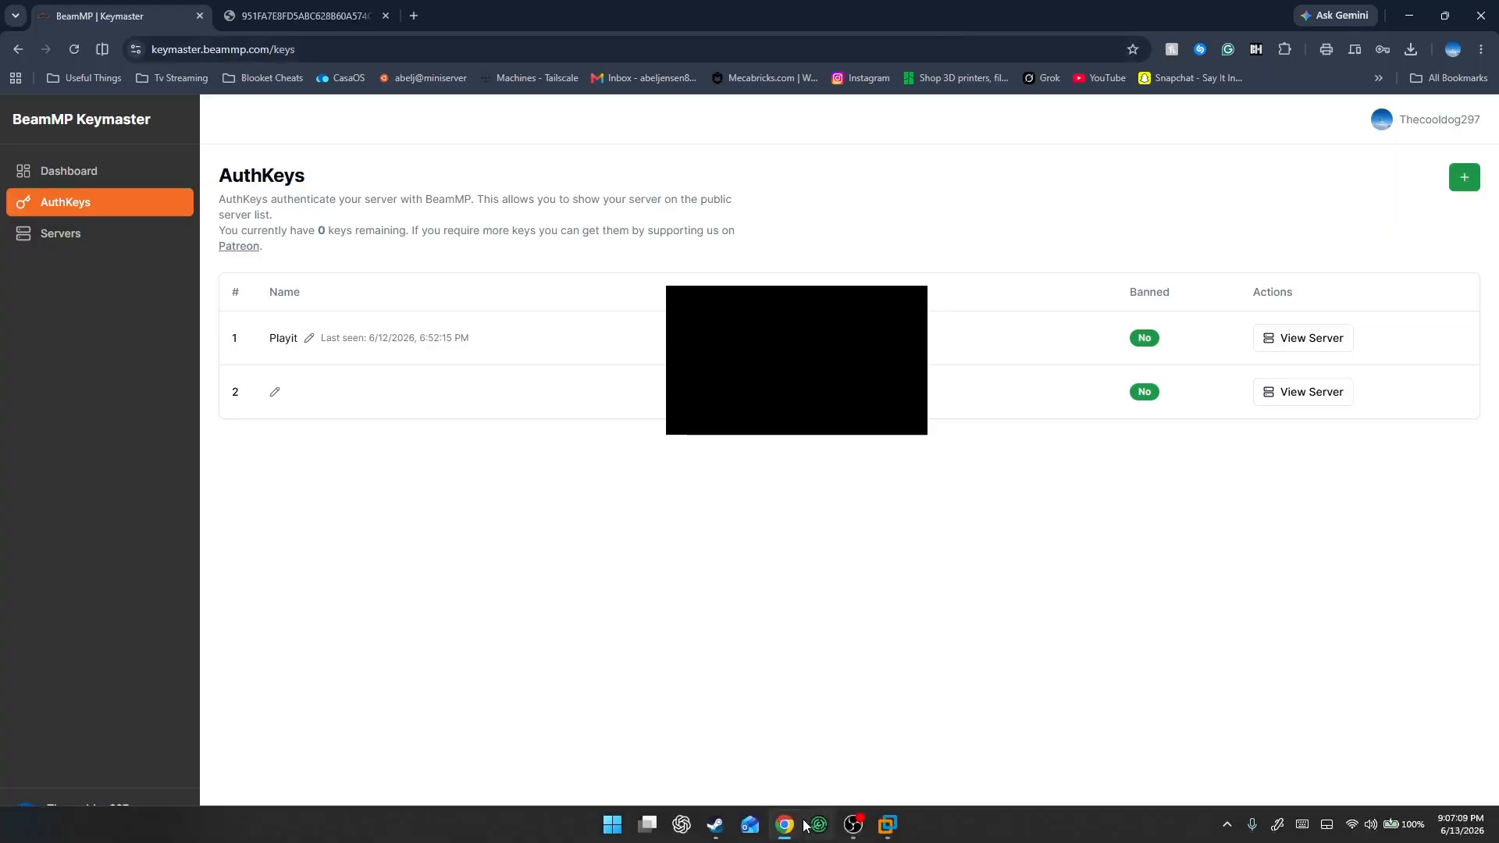
Return to Notepad, fill in the AuthKey value in ServerConfig.toml, and save and close the file.
left_click(802, 824)
left_click_drag(529, 117, 716, 116)
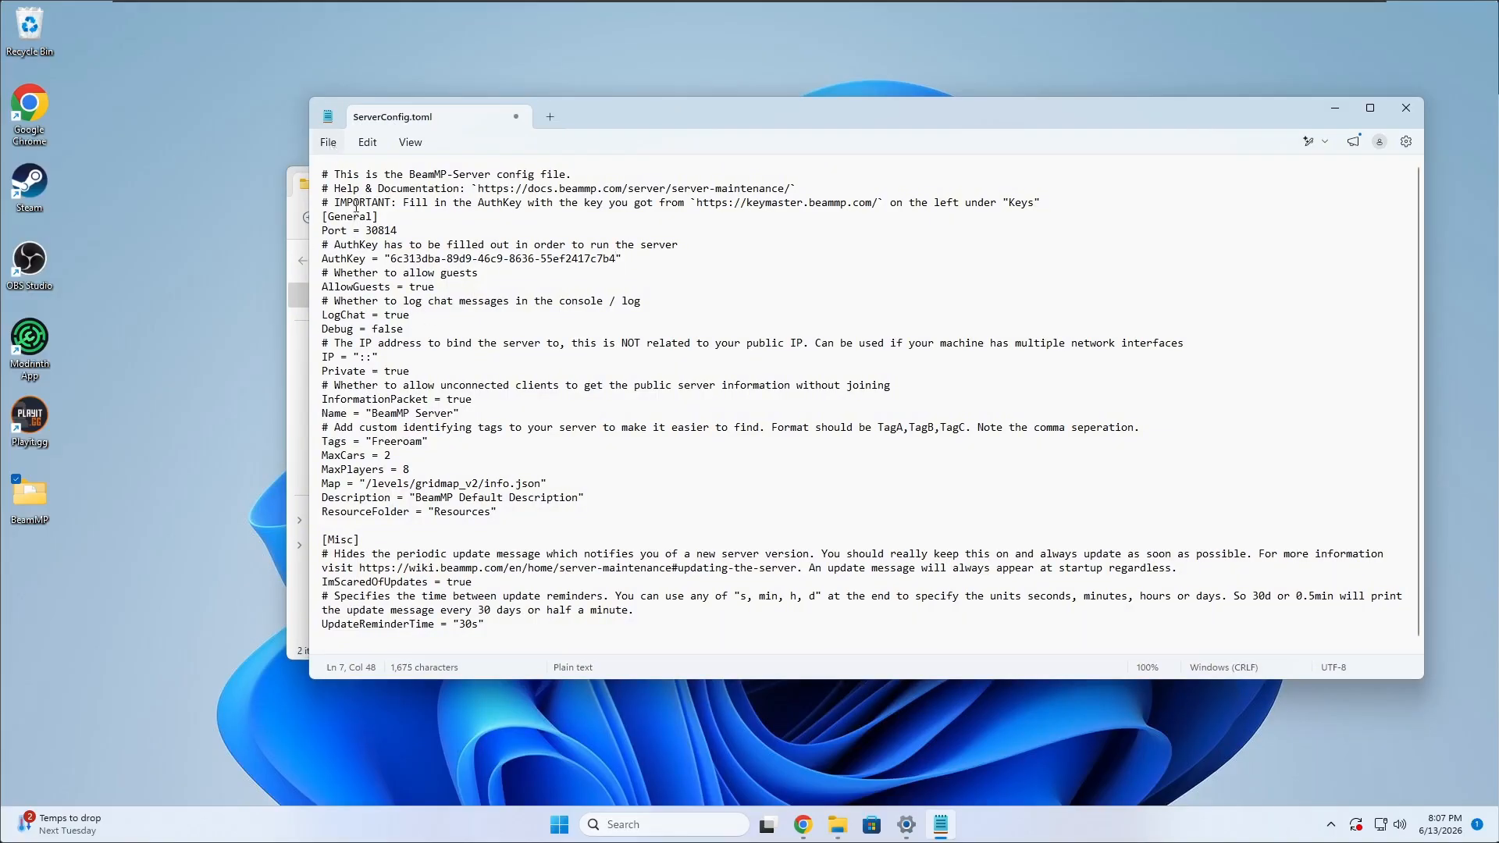
left_click(328, 142)
left_click(343, 294)
left_click(1405, 108)
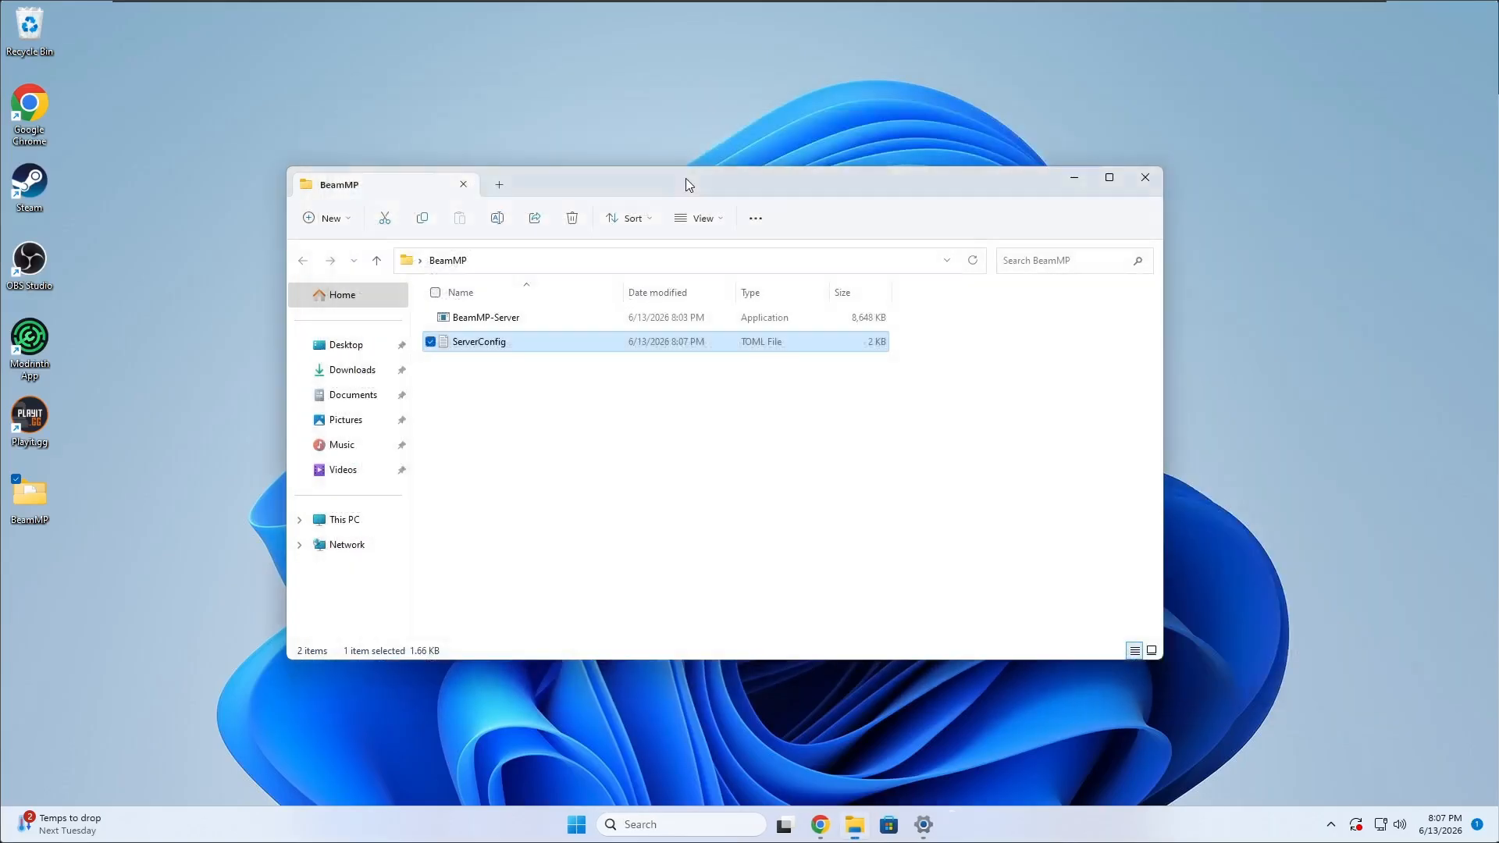
Run BeamMP-Server from the BeamMP folder and allow it through Windows Defender Firewall on public networks.
left_click_drag(685, 185, 805, 153)
double_click(605, 286)
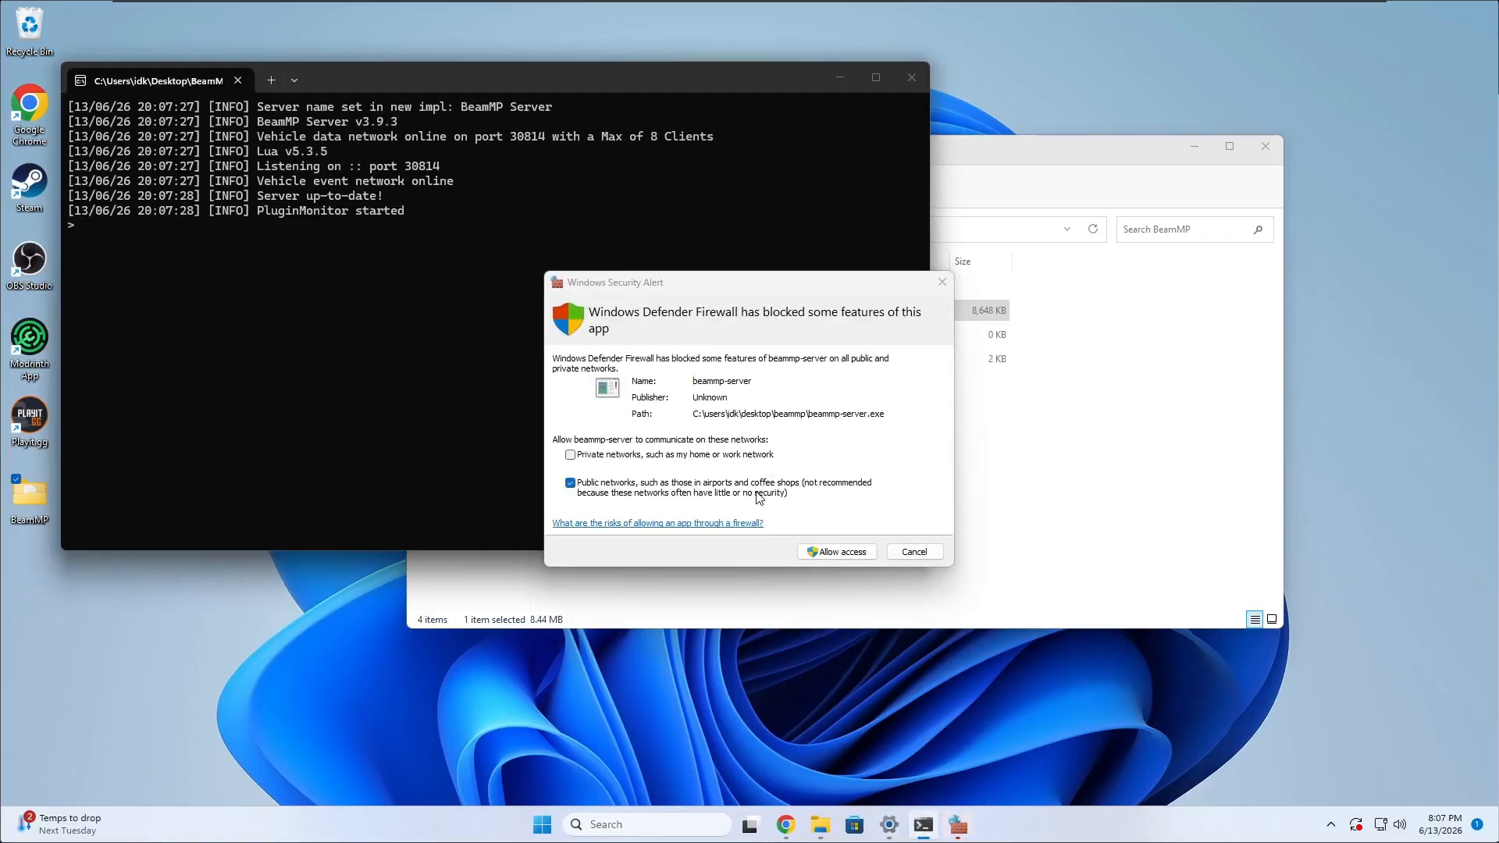
left_click(842, 553)
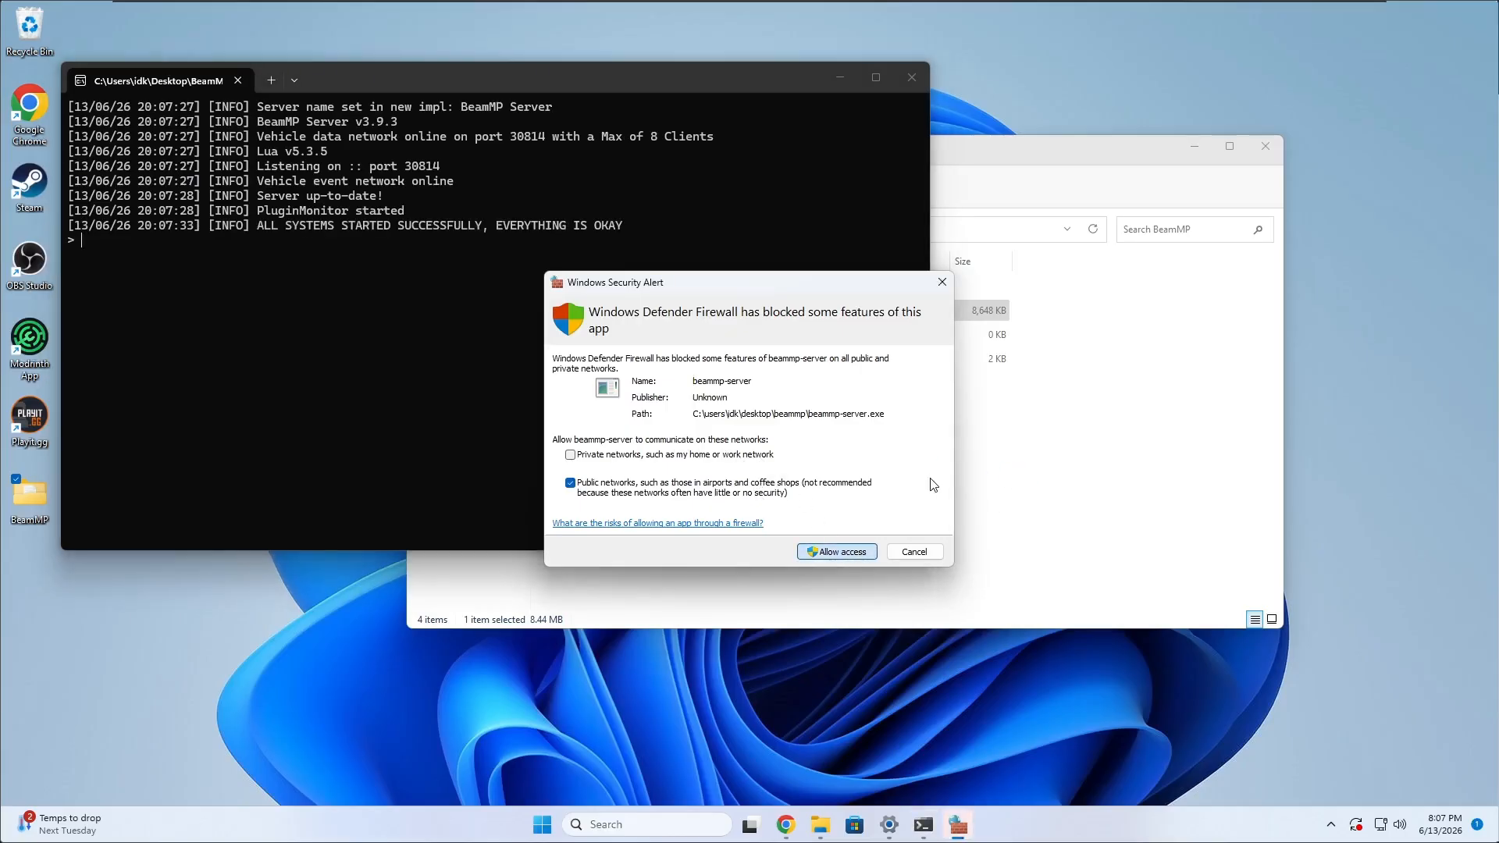
left_click(848, 552)
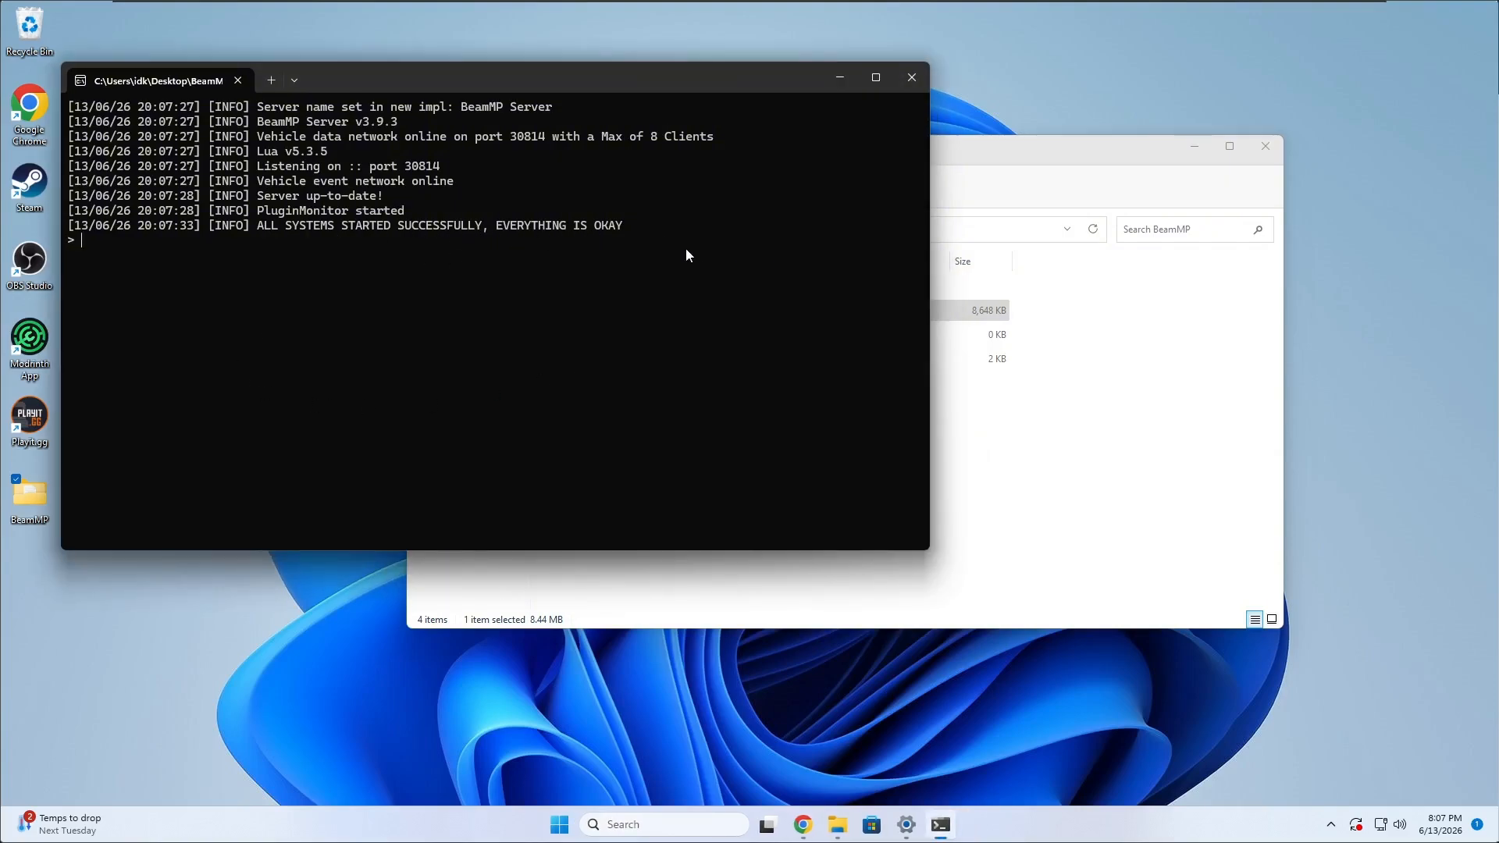
Minimize the running server console and close the BeamMP folder window.
left_click_drag(623, 90, 1166, 105)
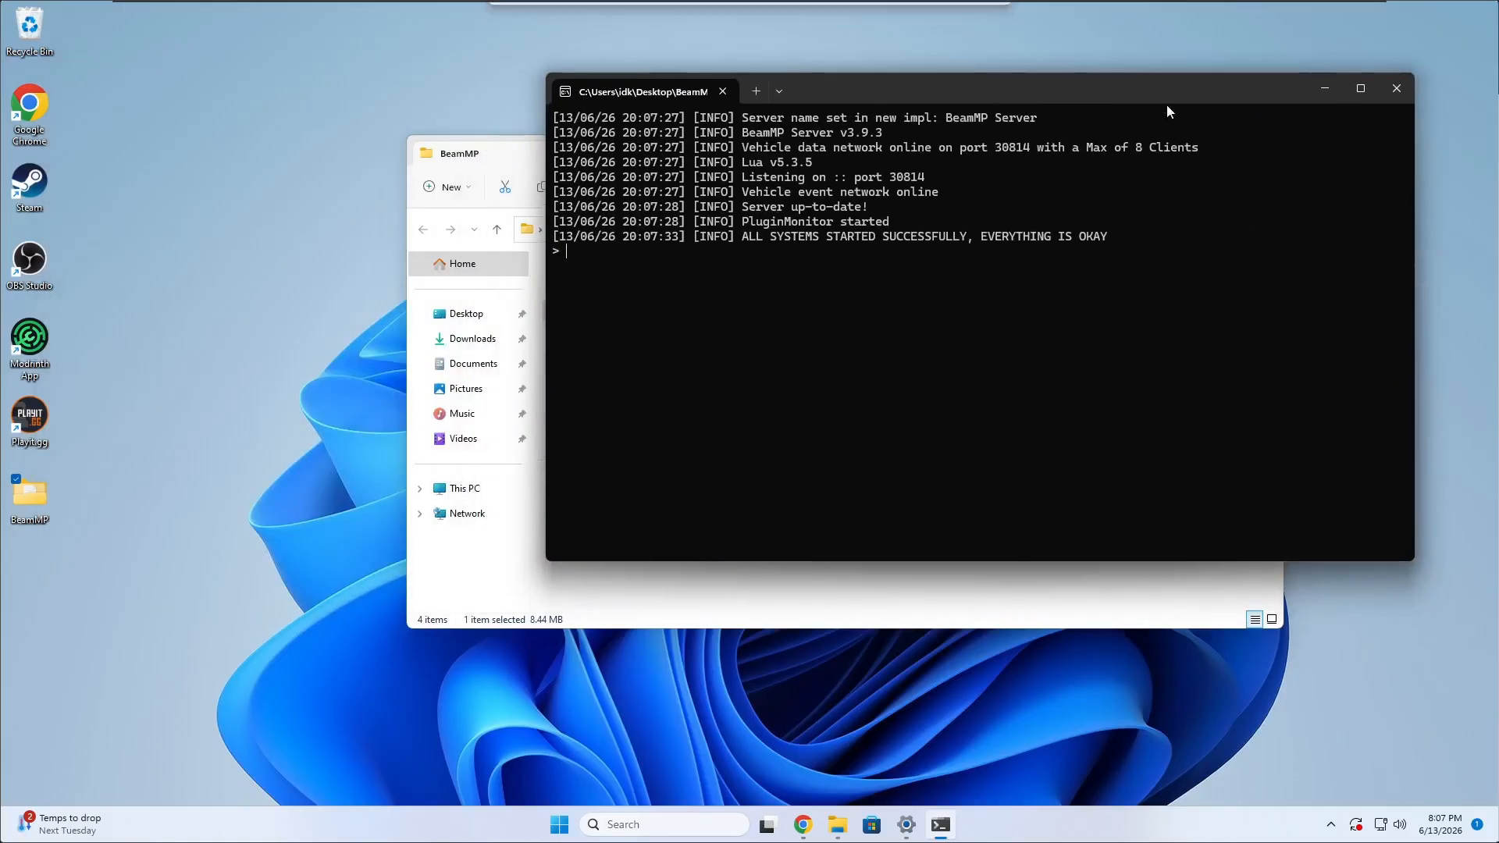
left_click(1325, 92)
left_click(1265, 146)
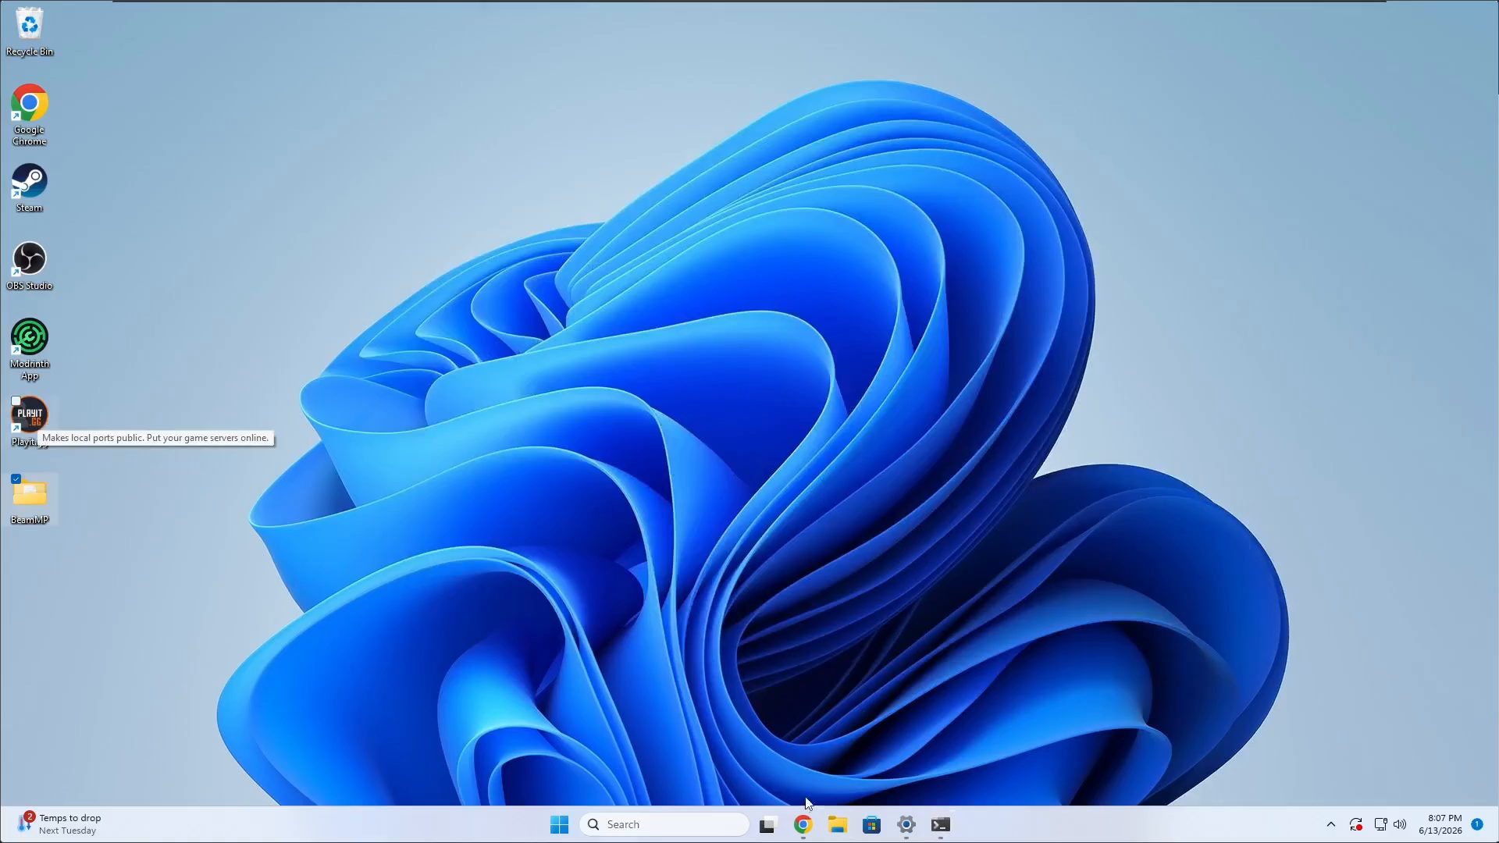
Switch to Chrome and bring up the playit.gg agents page.
left_click(802, 824)
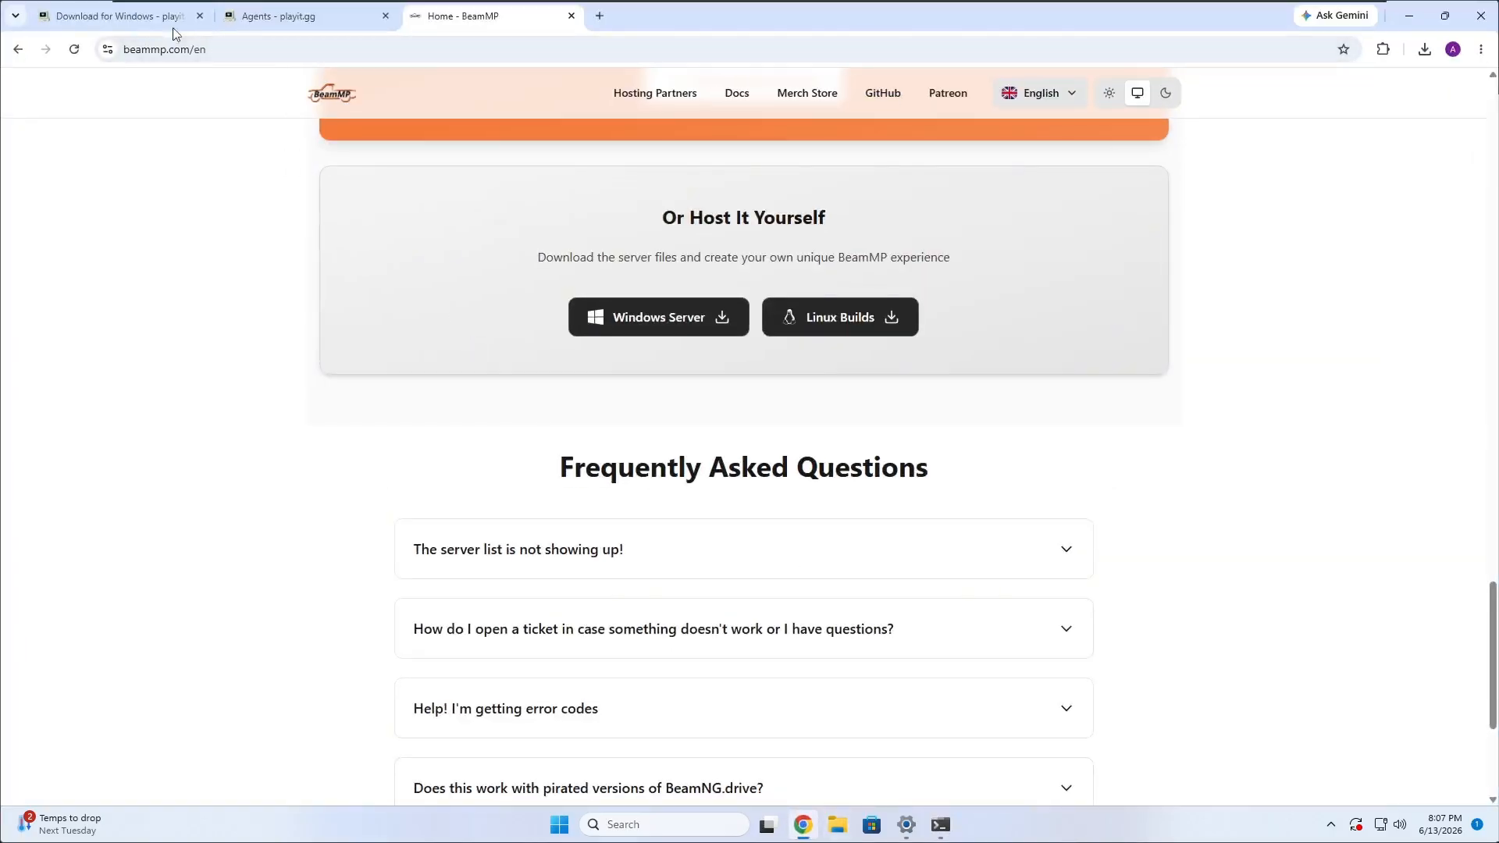
left_click(269, 15)
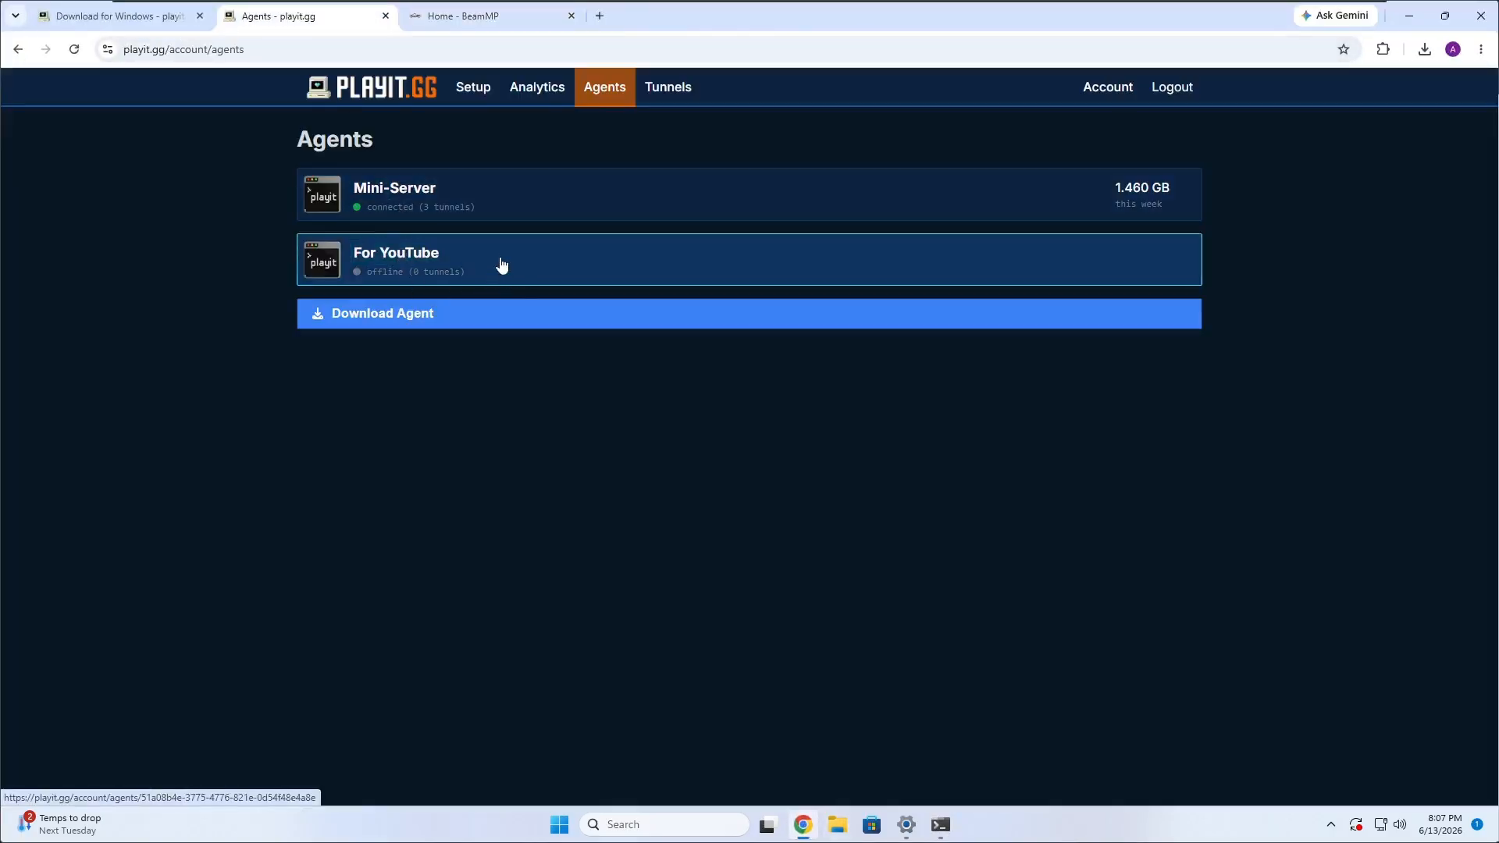
Open the For YouTube agent's page and look over its connection details.
left_click(439, 277)
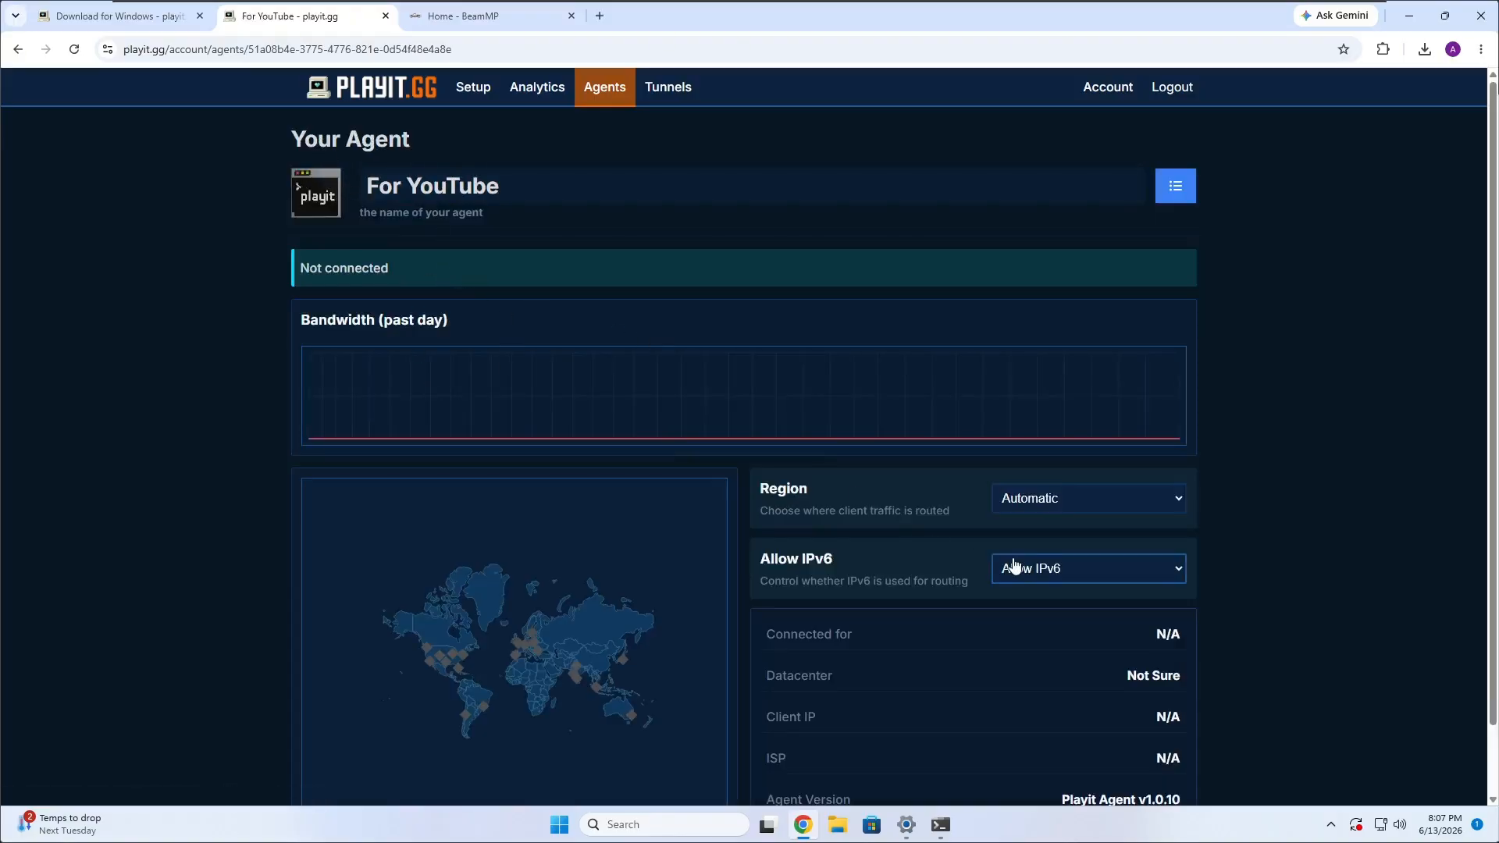
scroll(1039, 586, "down", 1)
scroll(1124, 593, "up", 1)
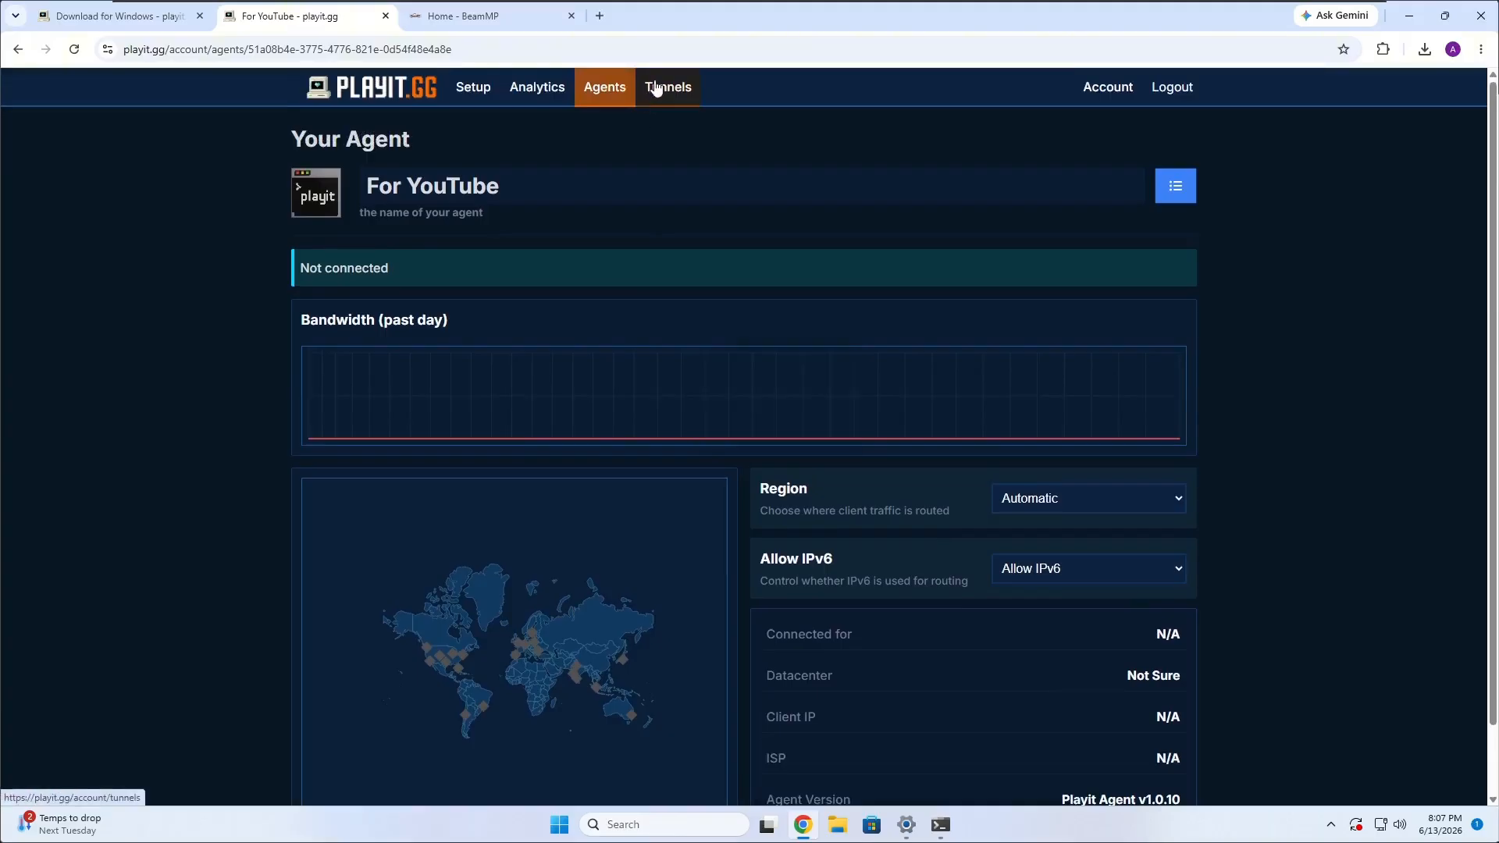
Start a new tunnel from the tunnels page and name it "BeamMP-Youtube tut".
left_click(685, 94)
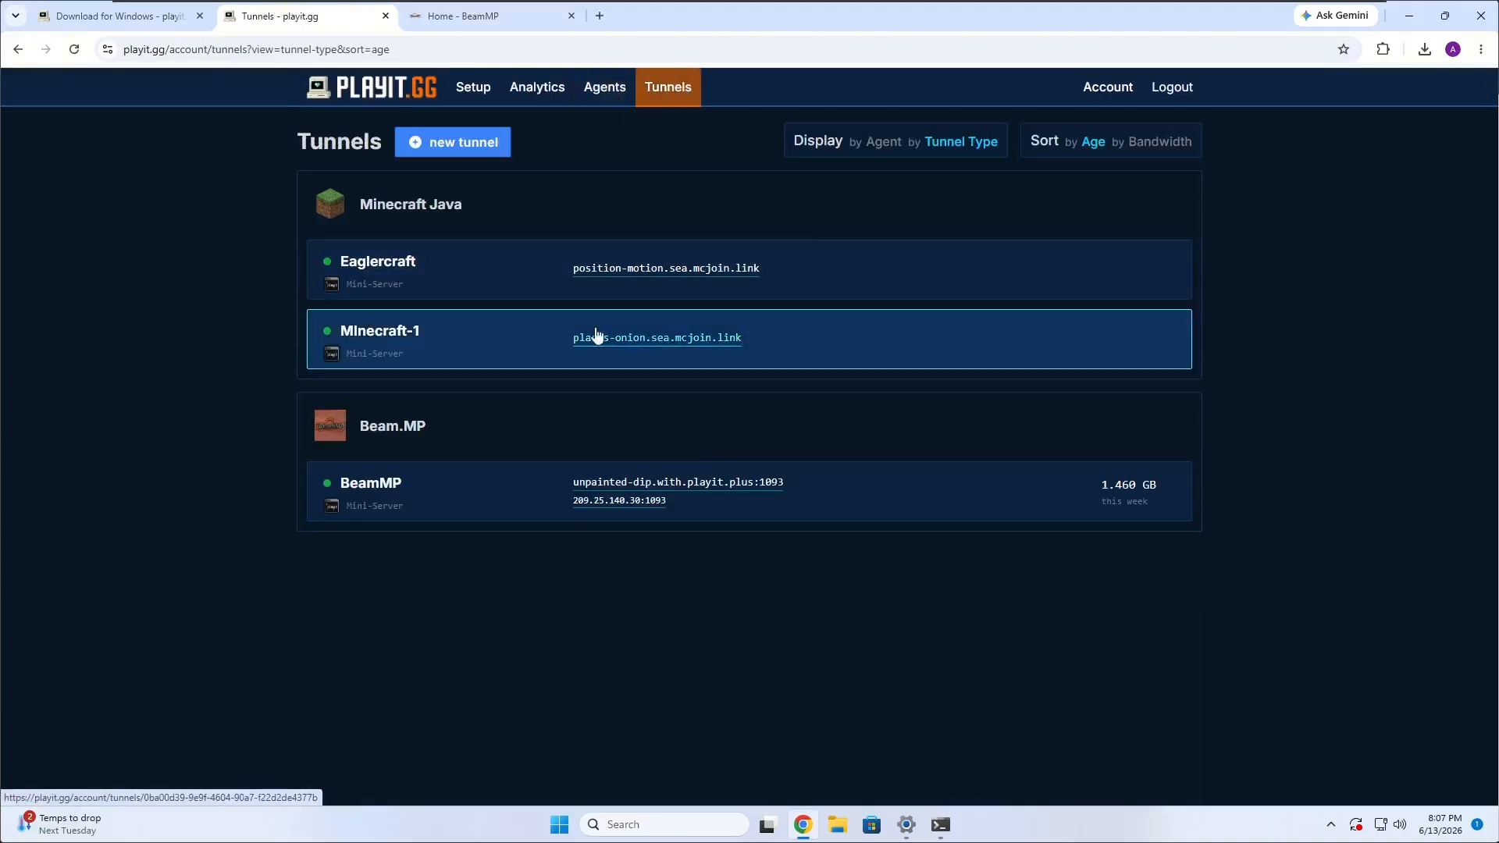
left_click(458, 142)
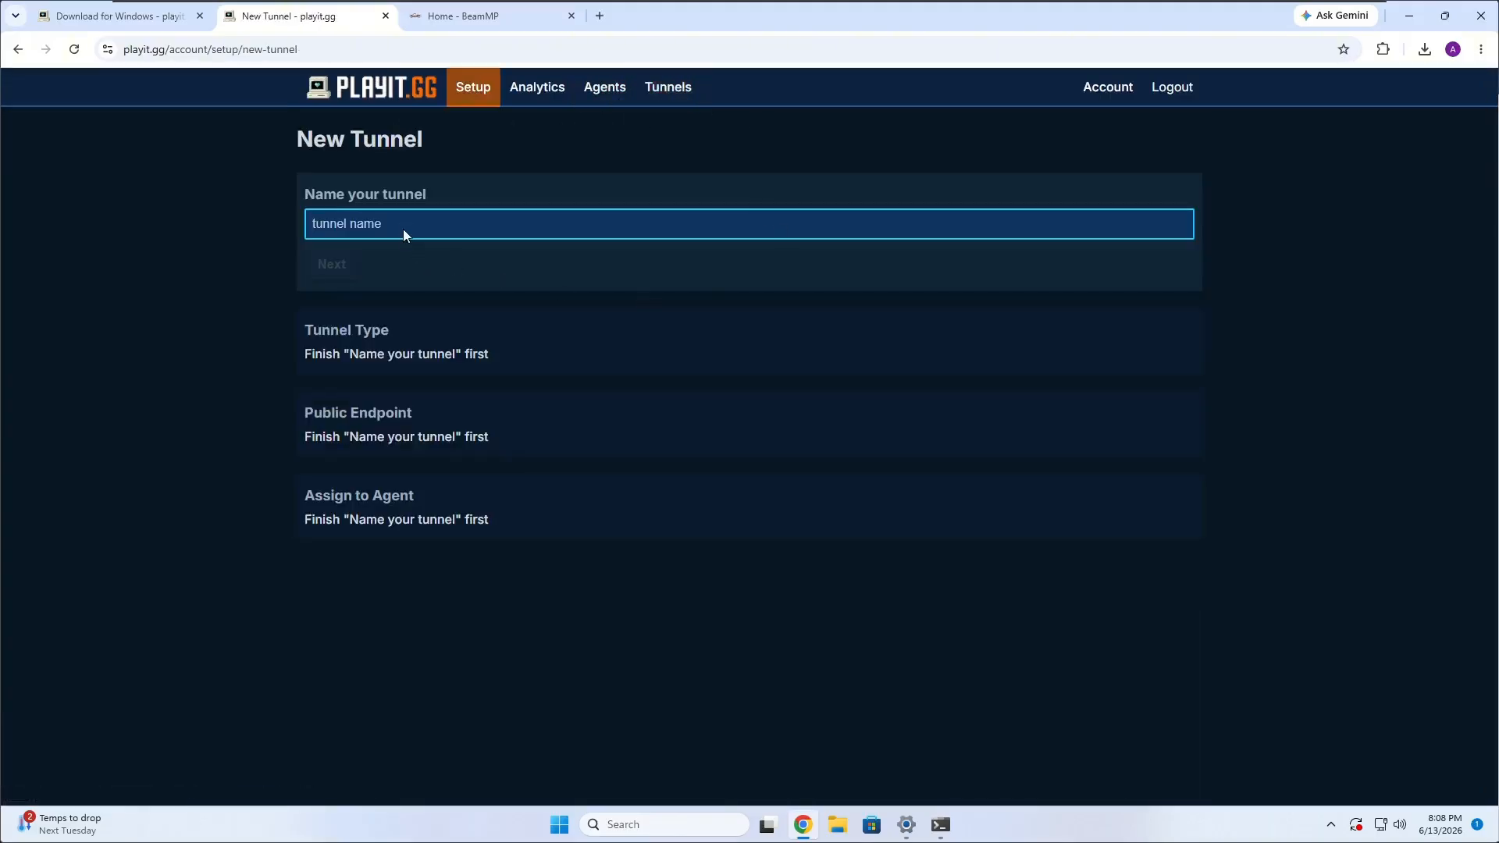
type("BeamMP-")
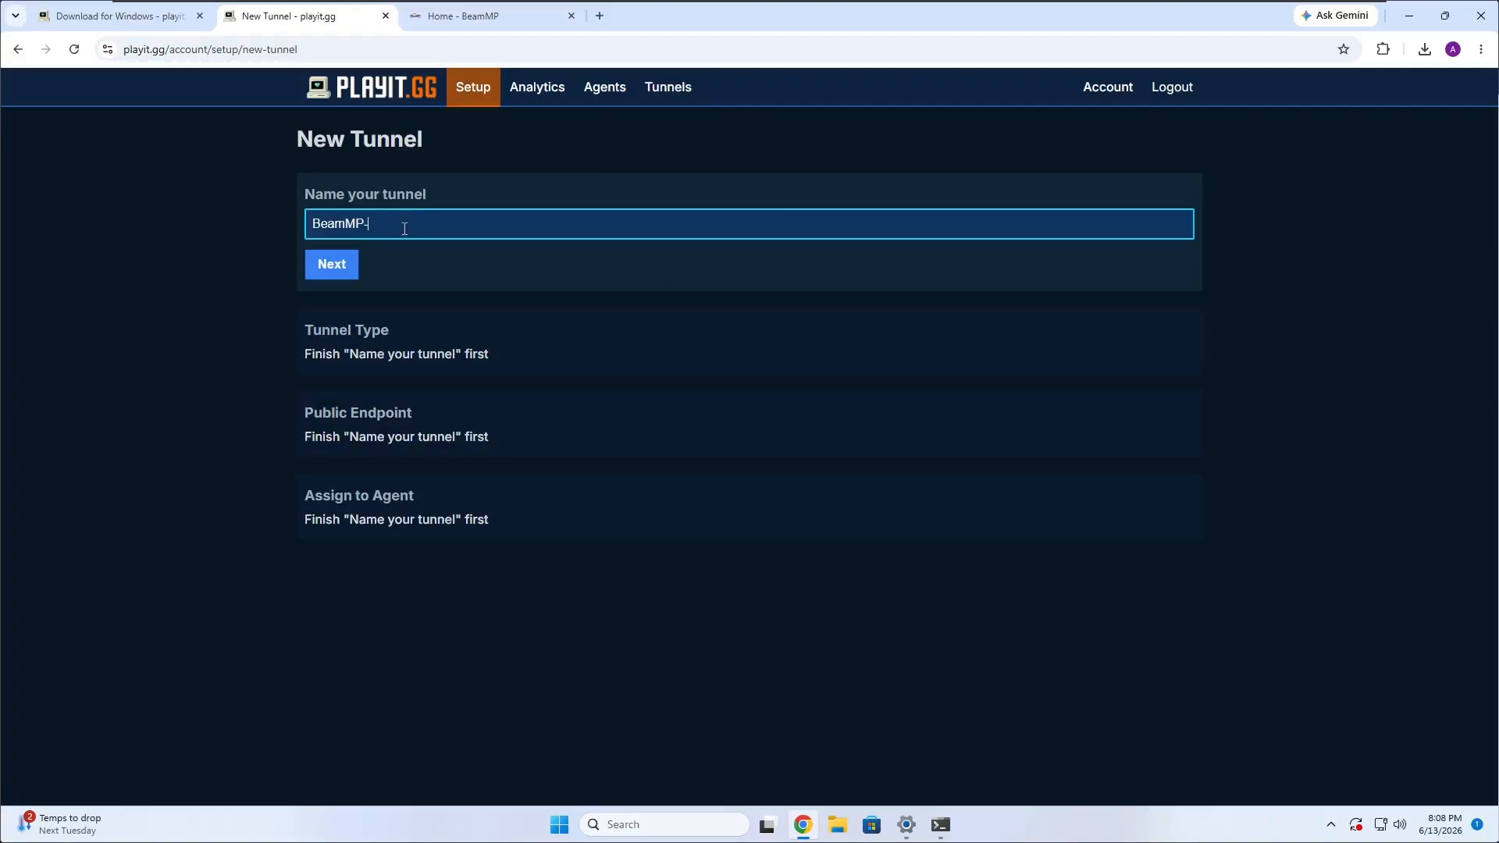
type("Youtube tut")
left_click(334, 273)
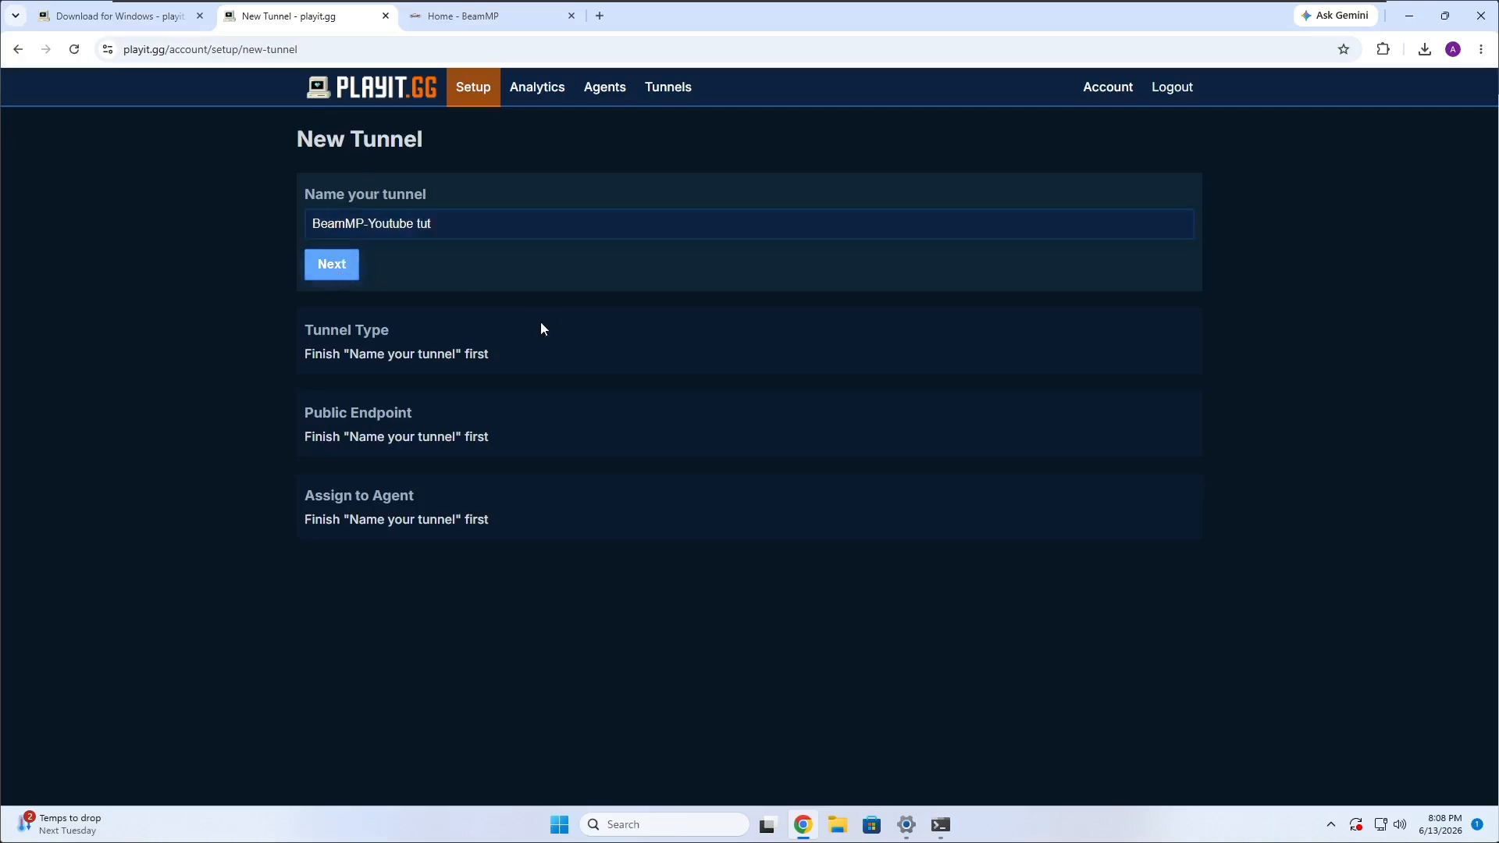
Choose Beam.MP as the tunnel type and Miami on the Premium Network as the public endpoint.
scroll(1371, 433, "down", 2)
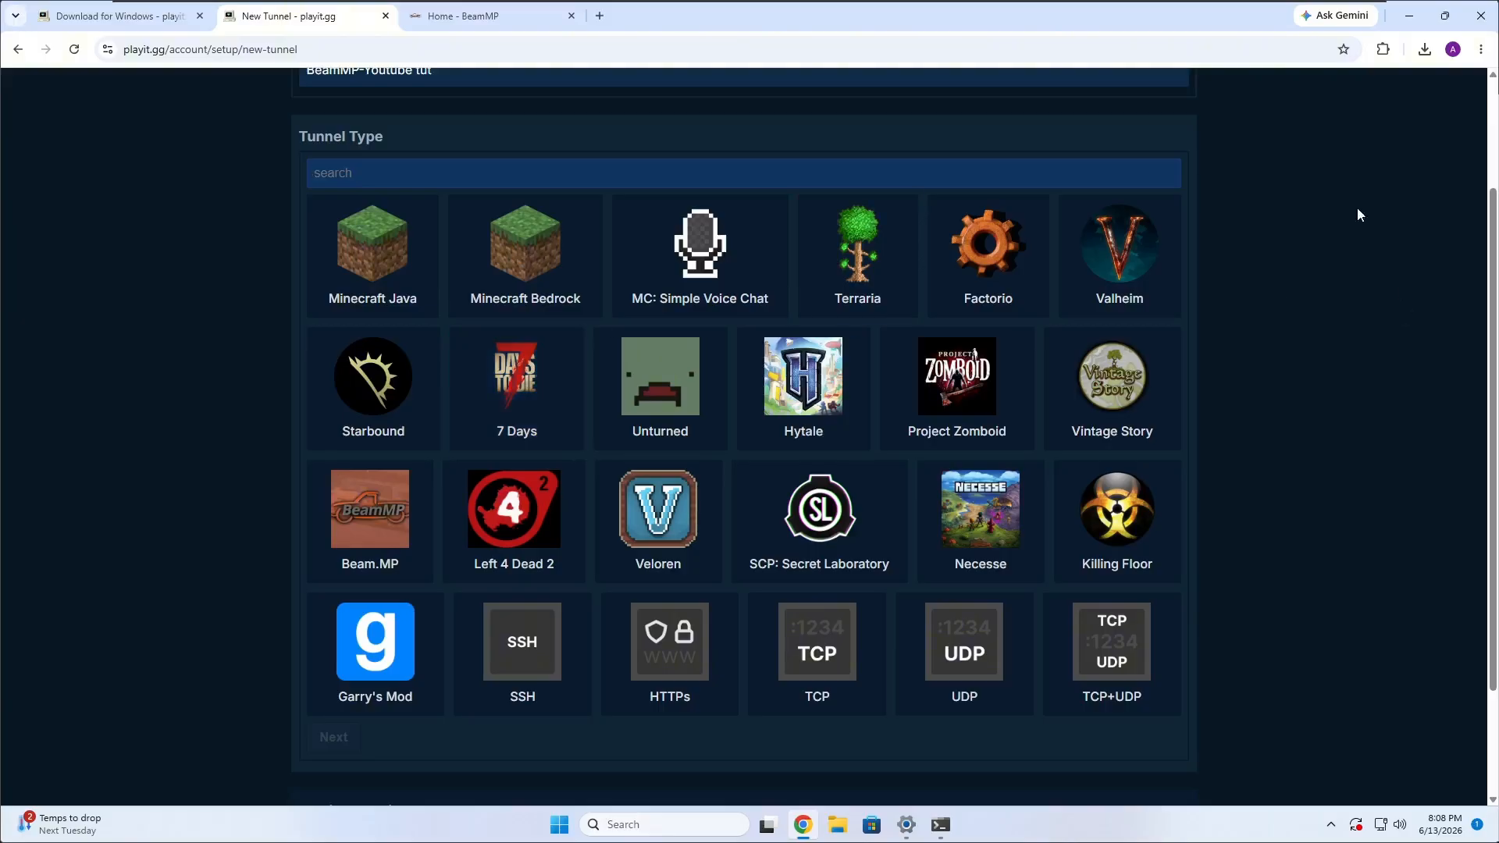
left_click(378, 578)
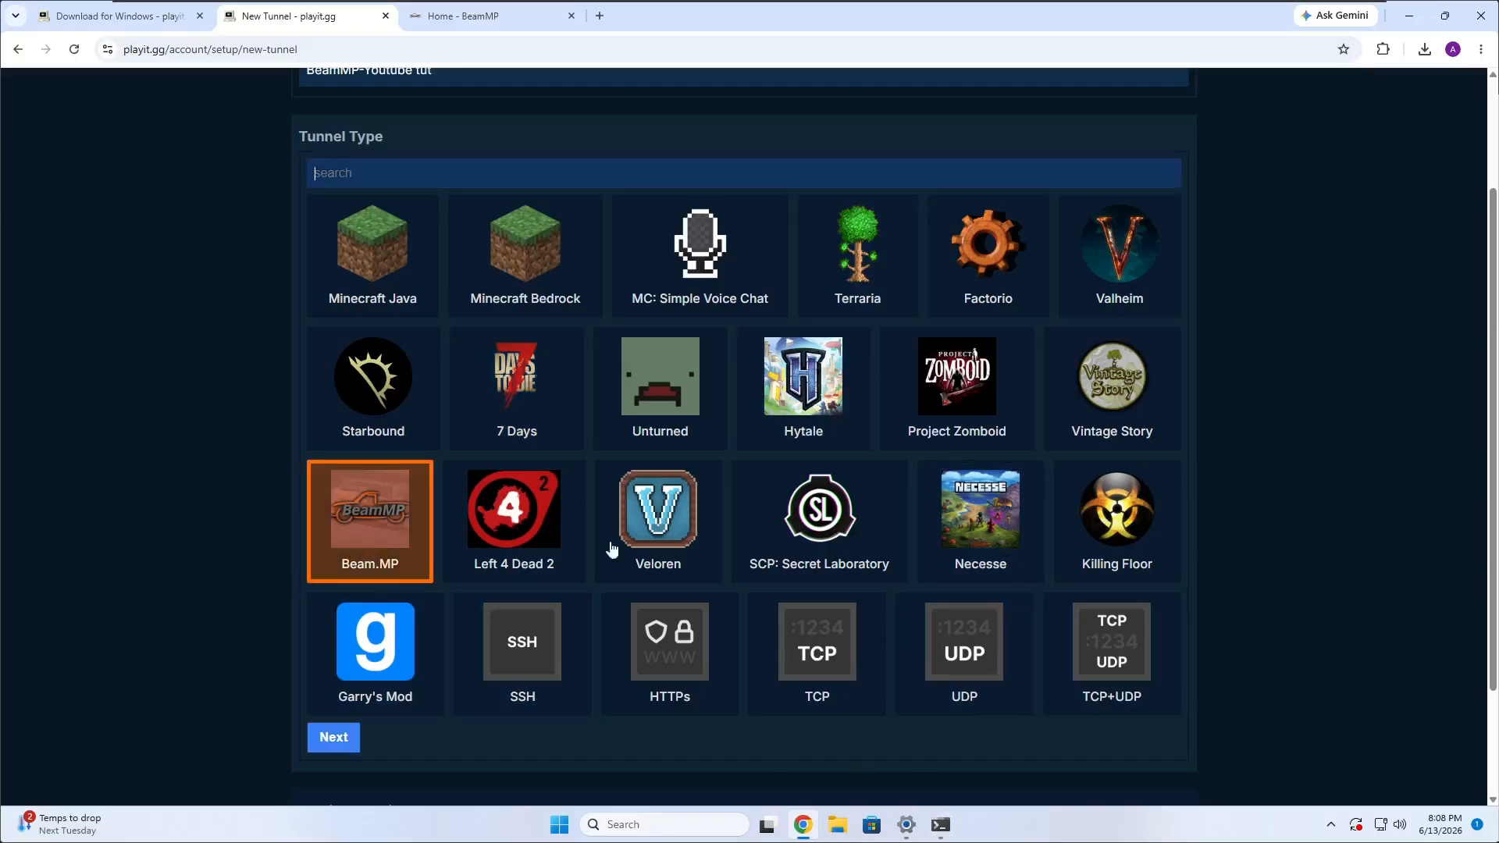
left_click(332, 736)
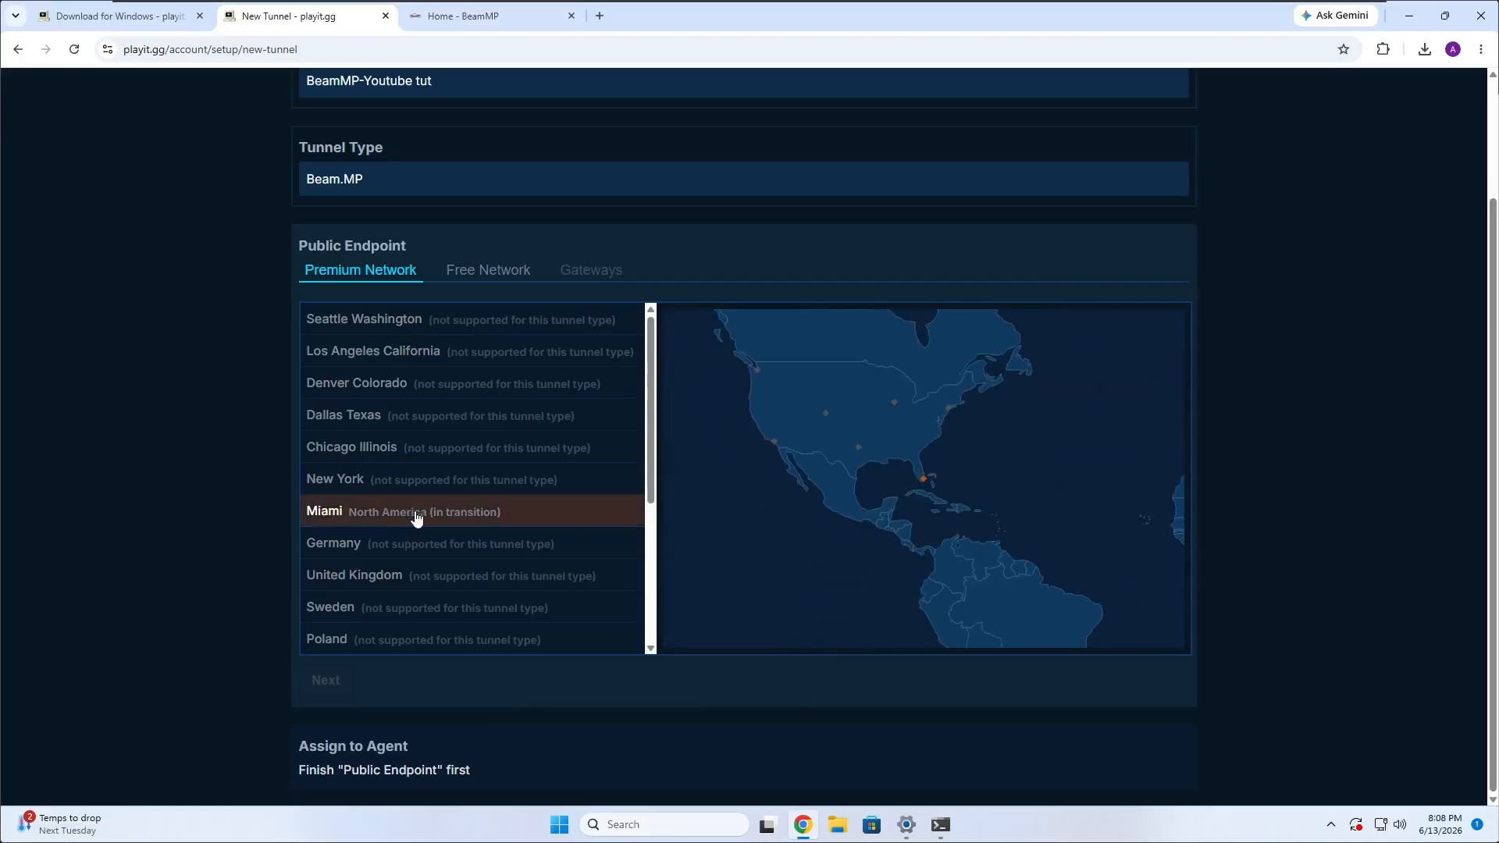
left_click(356, 525)
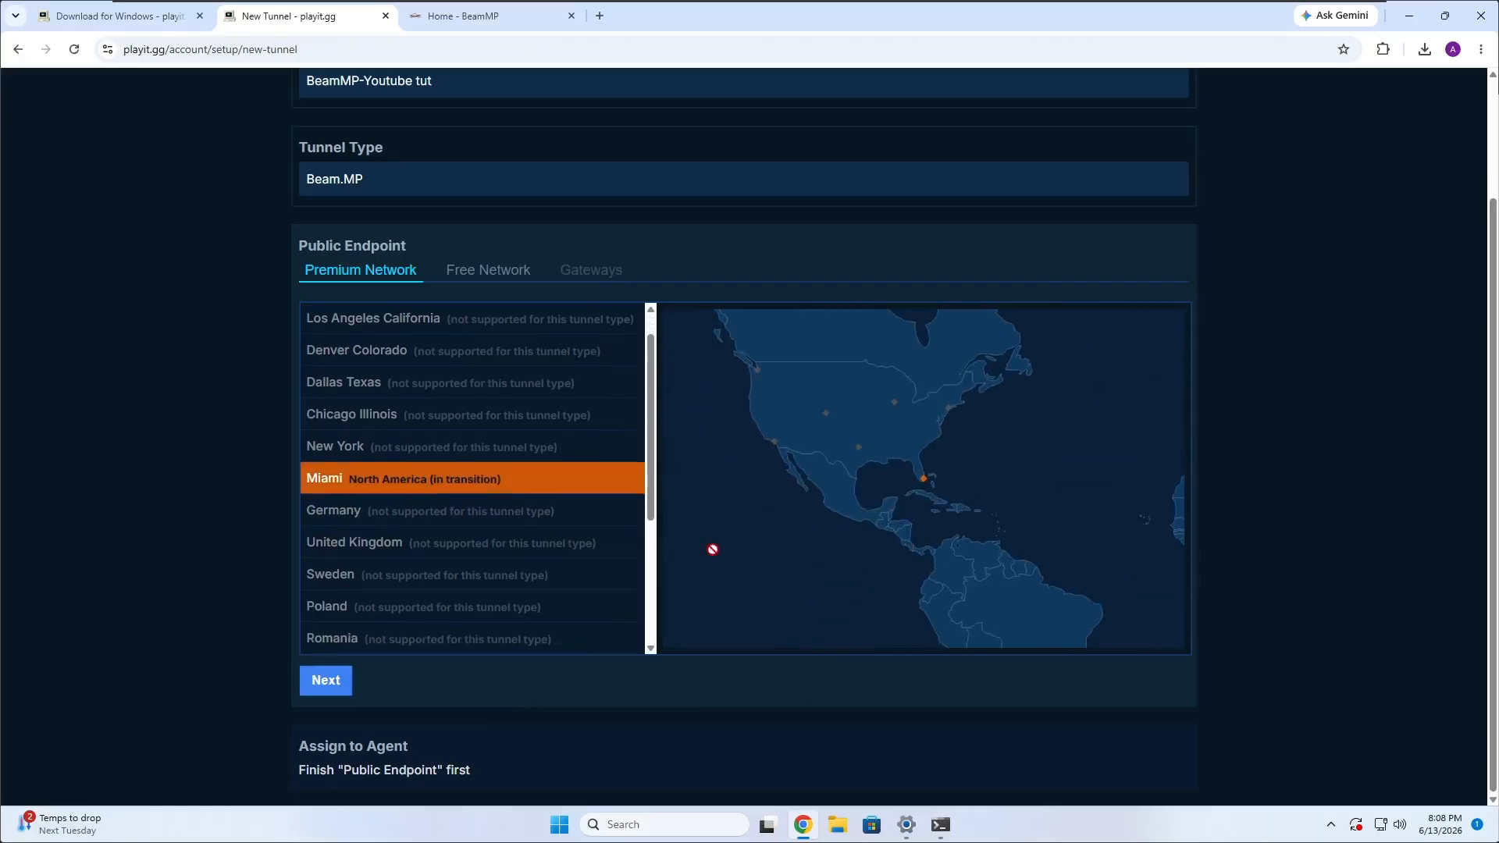
left_click(328, 689)
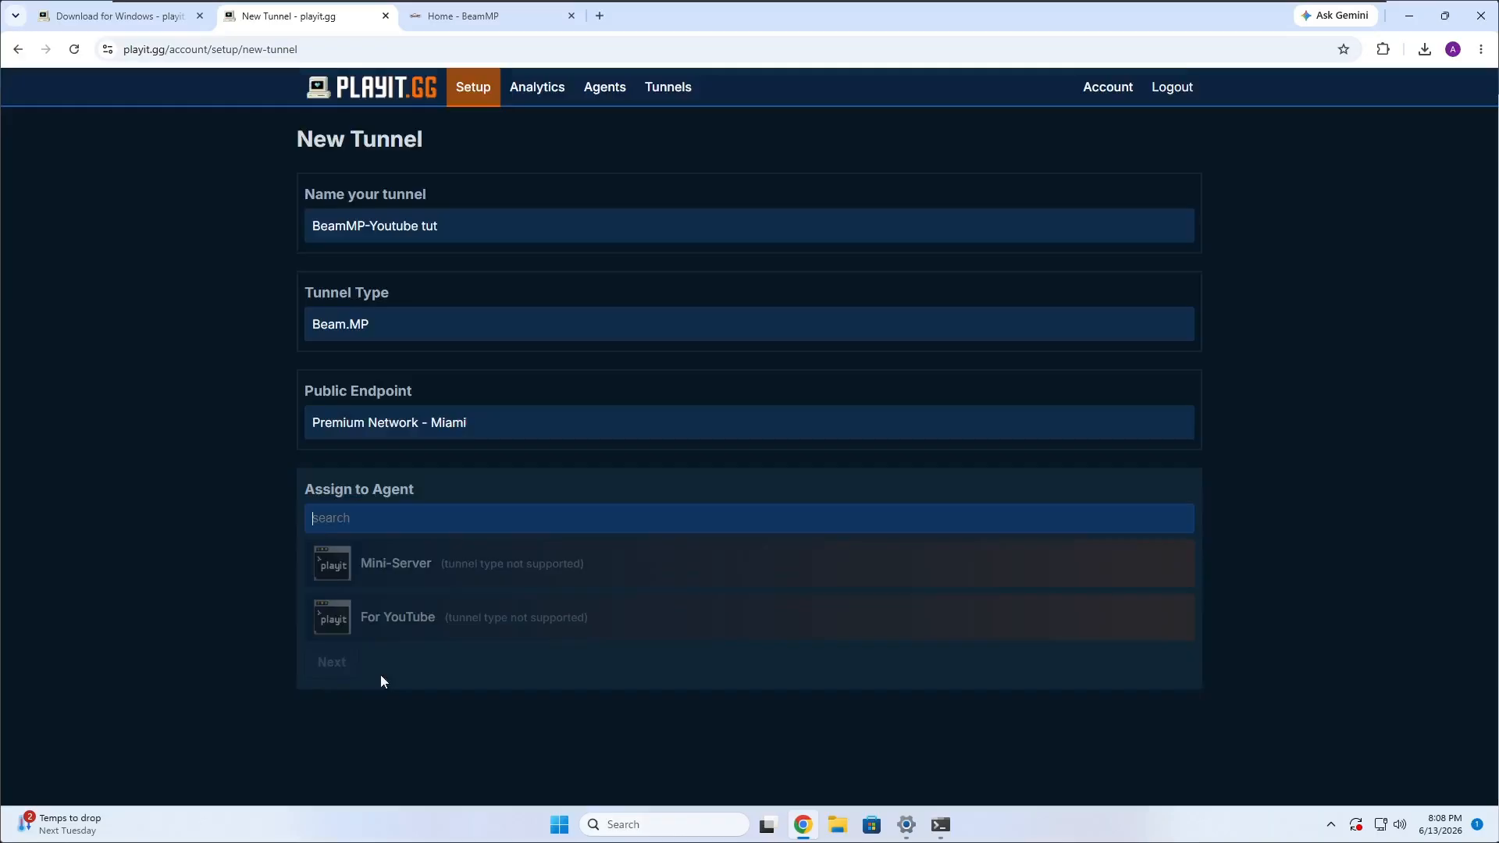
Assign the tunnel to the For YouTube agent and create it with local IP 127.0.0.1, port 30814 and no proxy protocol.
left_click(368, 618)
left_click(330, 662)
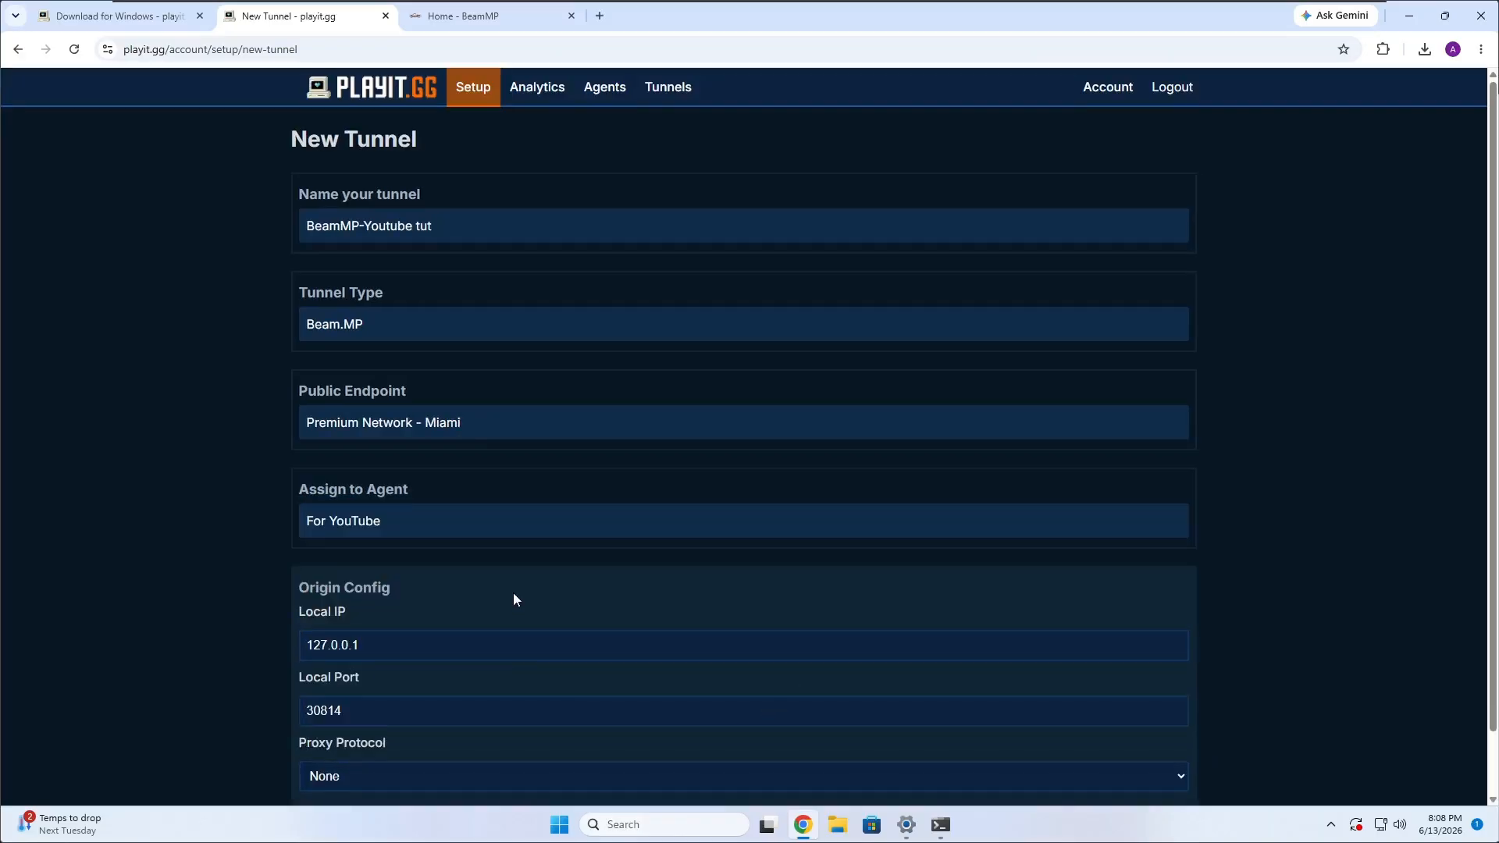
scroll(513, 592, "down", 1)
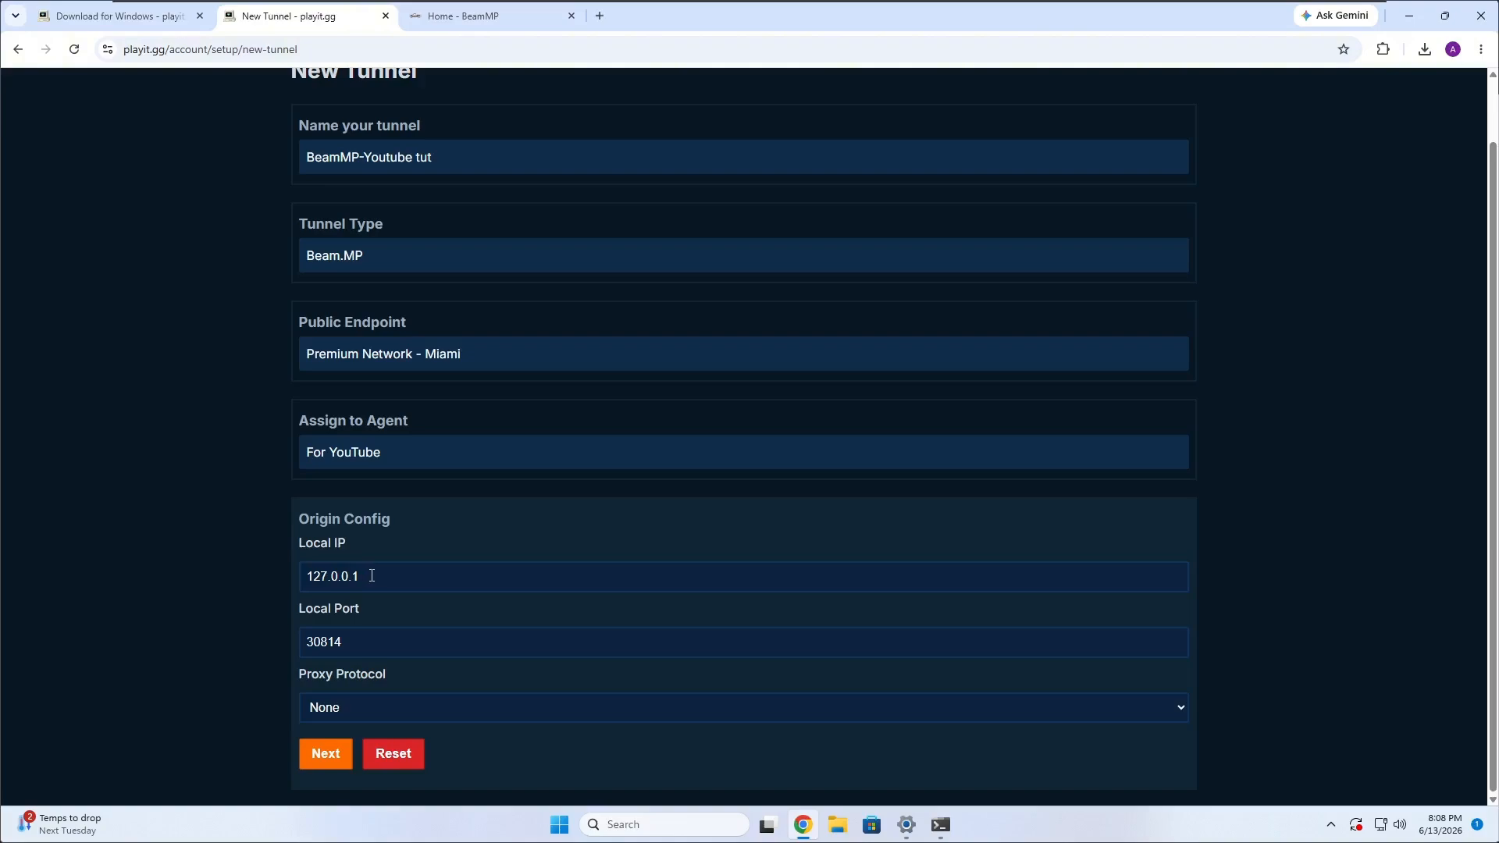
left_click(378, 579)
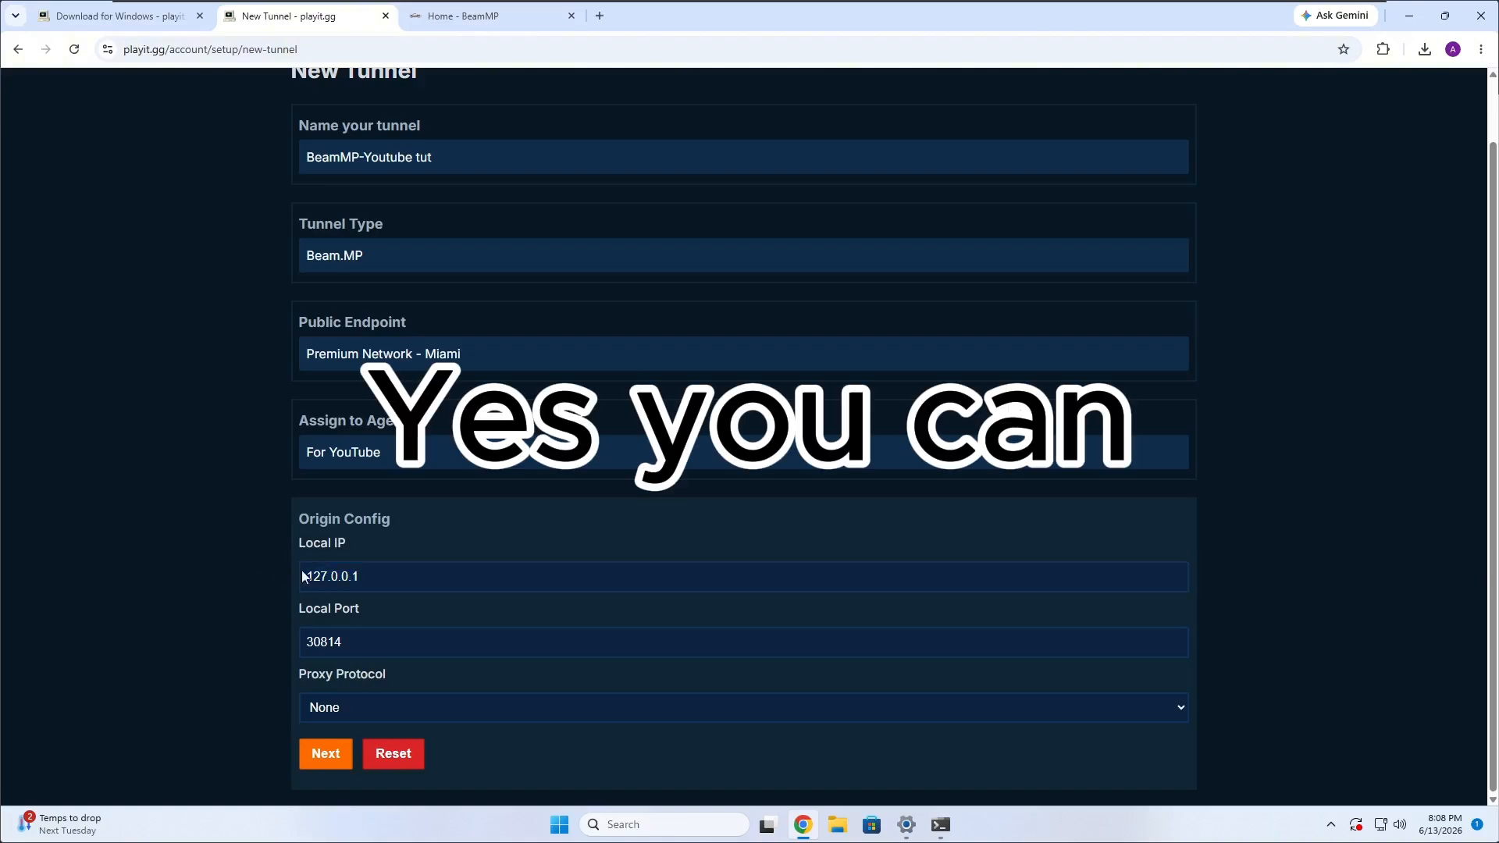
left_click(360, 584)
left_click(409, 555)
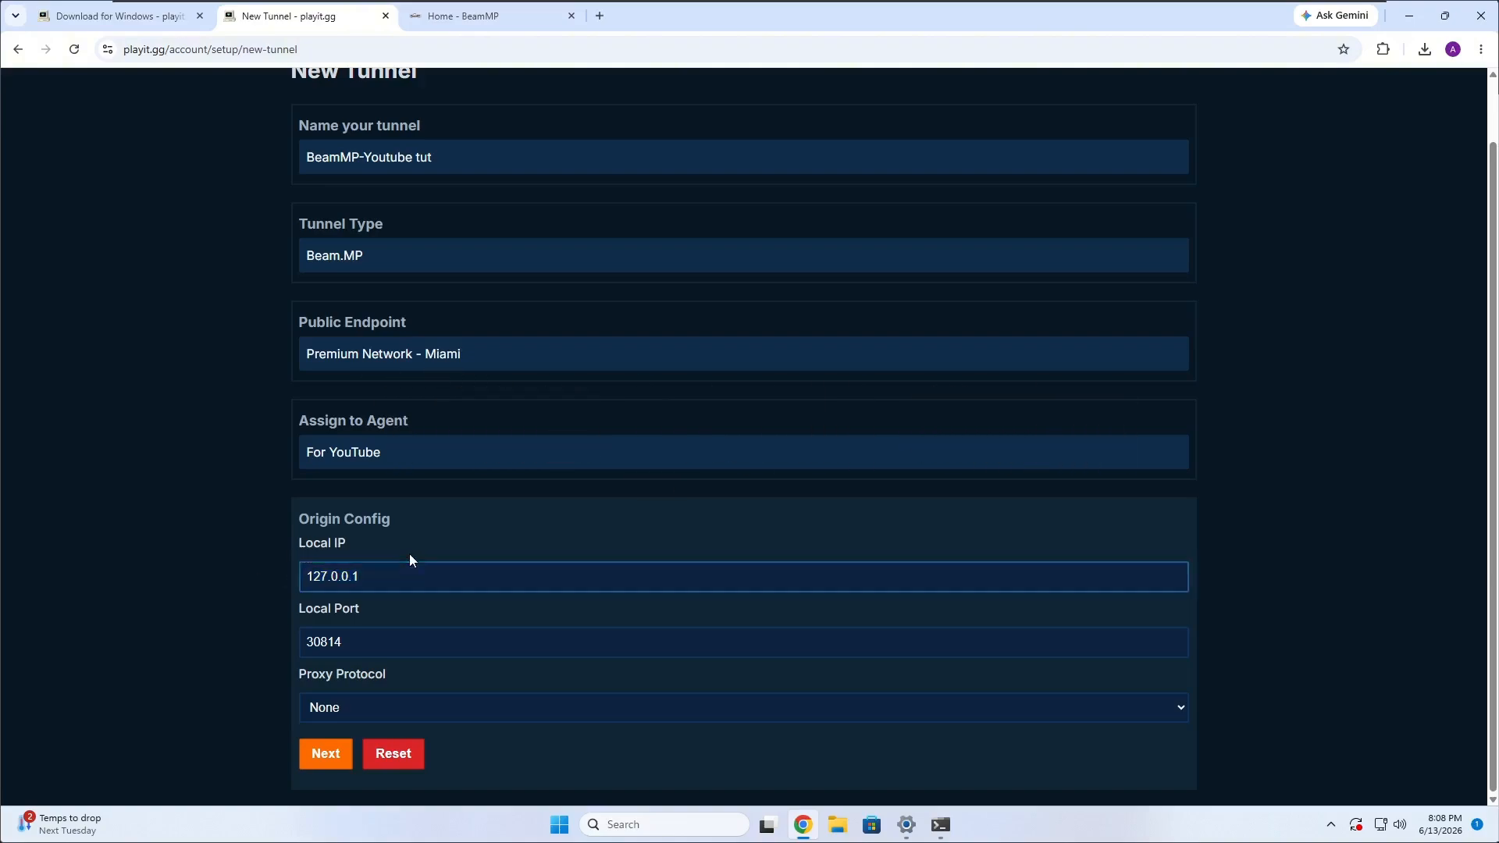
left_click_drag(378, 576, 269, 579)
left_click(392, 556)
left_click(385, 603)
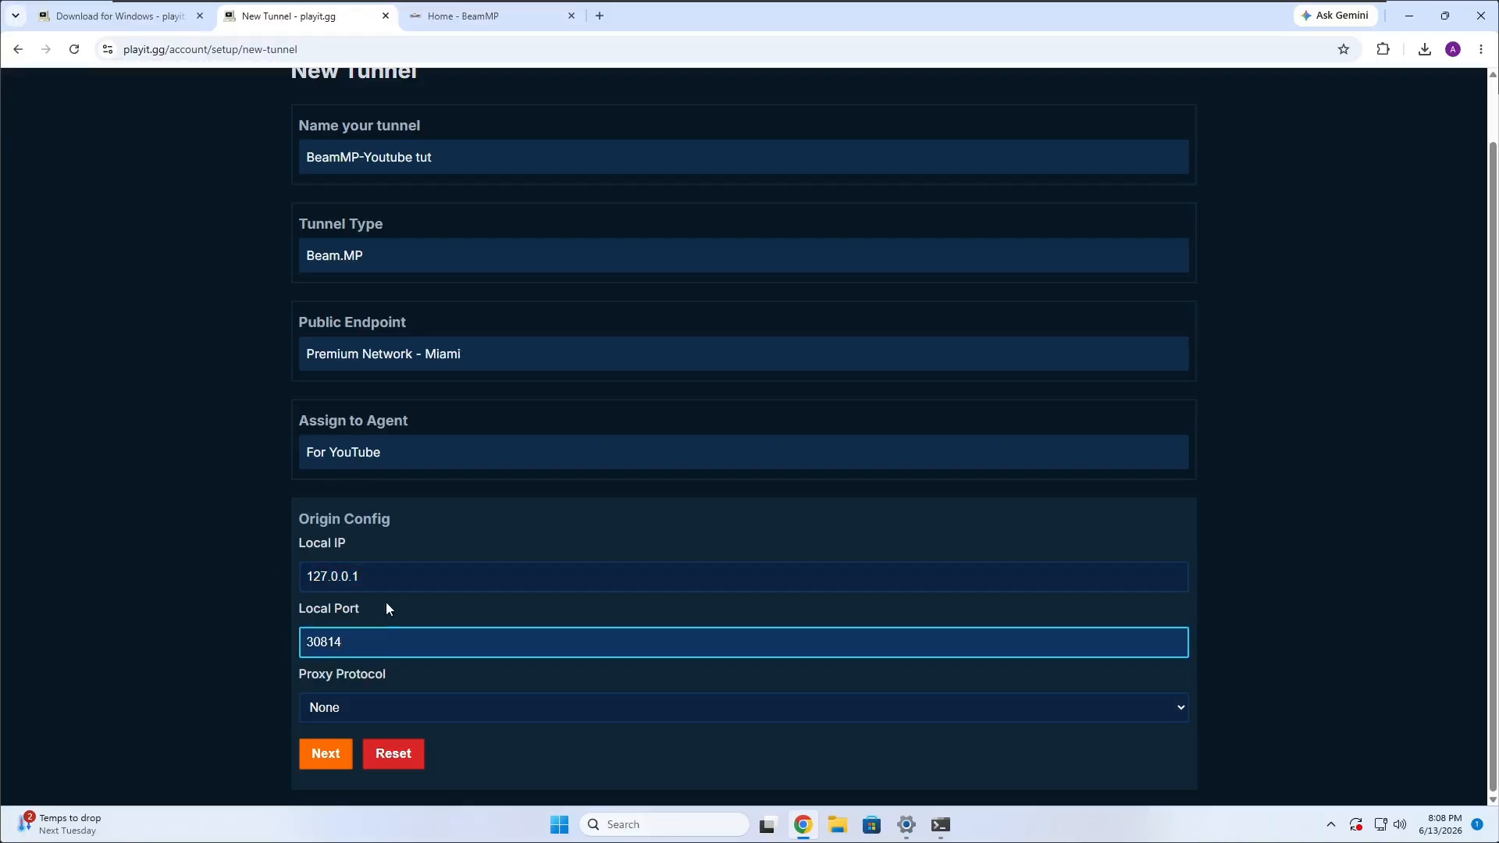
left_click(324, 754)
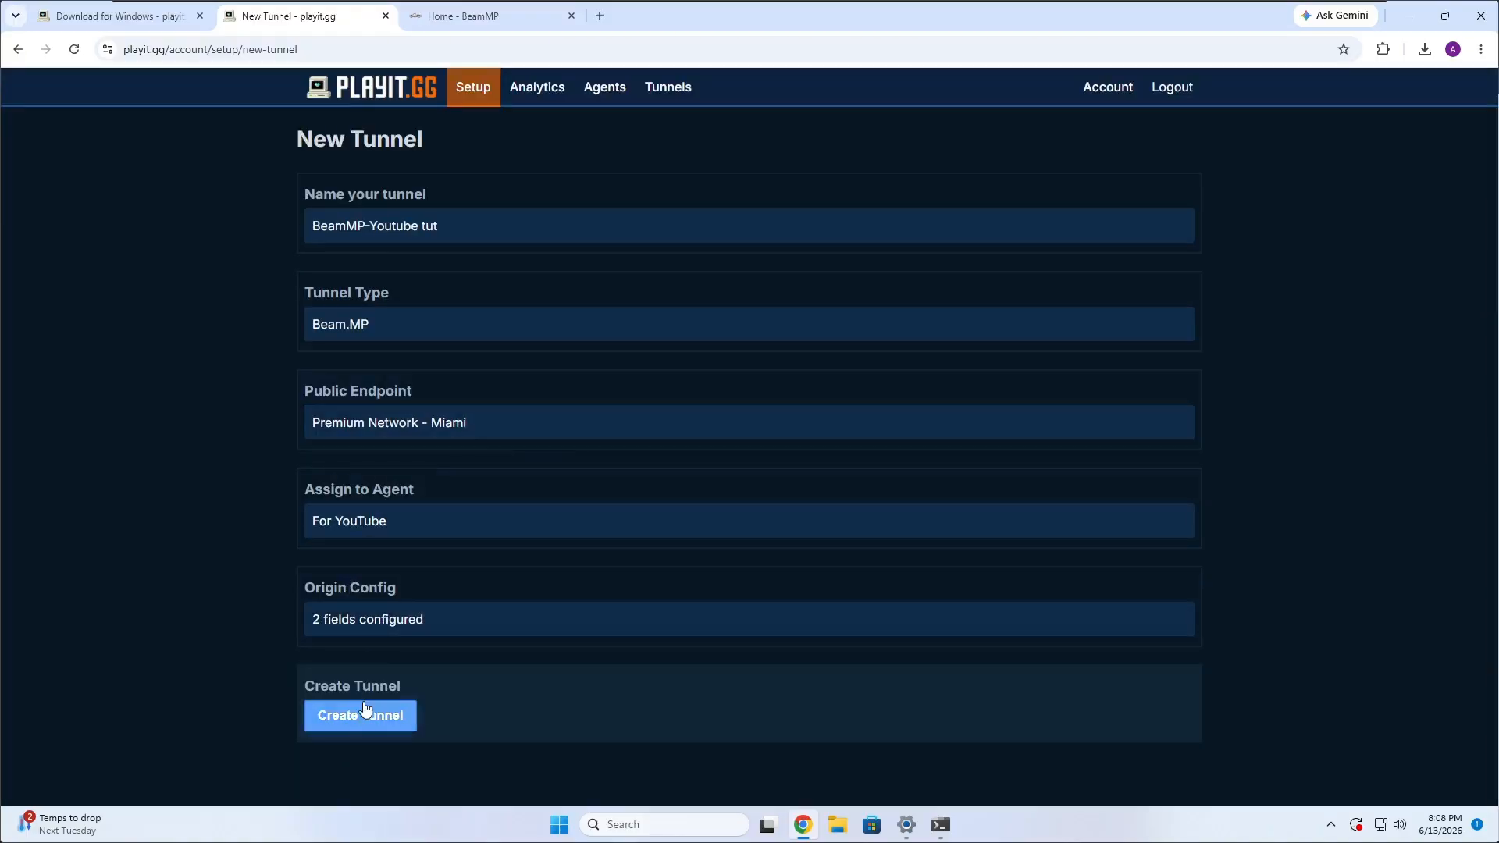
left_click(320, 722)
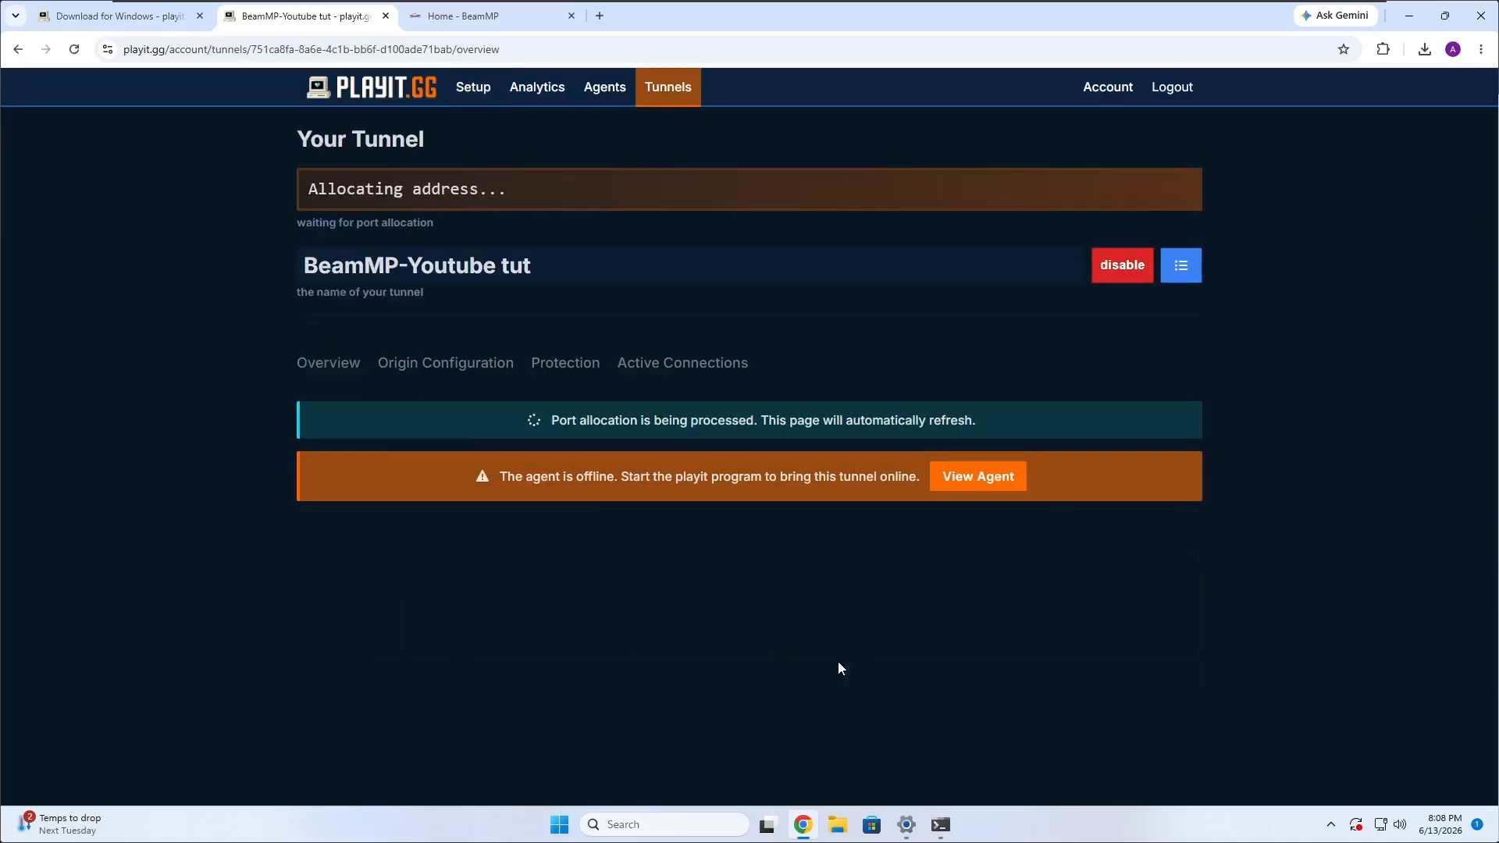
Highlight the new tunnel's public IP address and port.
left_click_drag(303, 229, 443, 229)
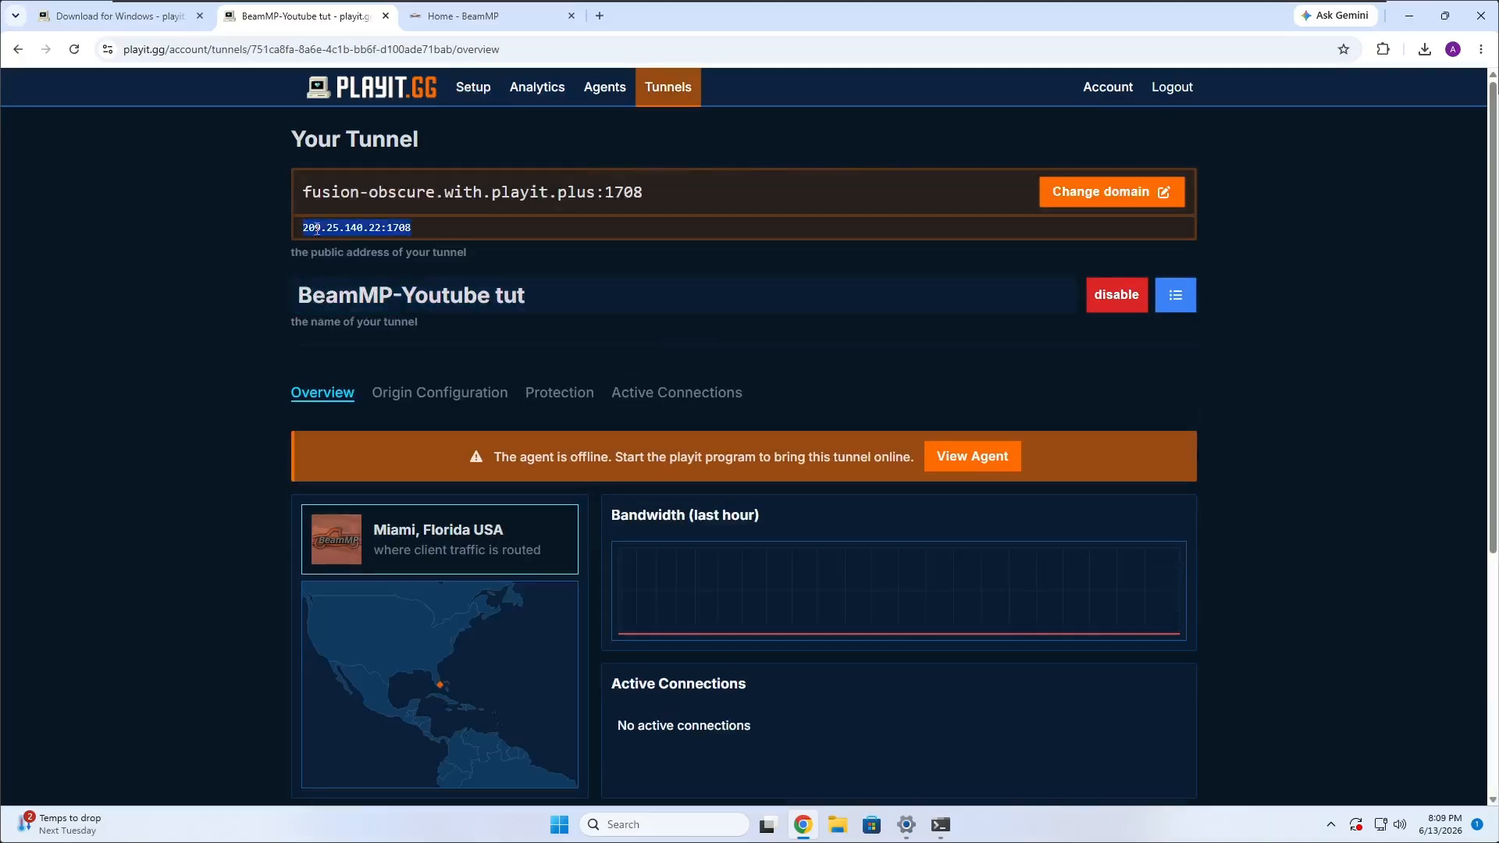
left_click(444, 229)
triple_click(362, 228)
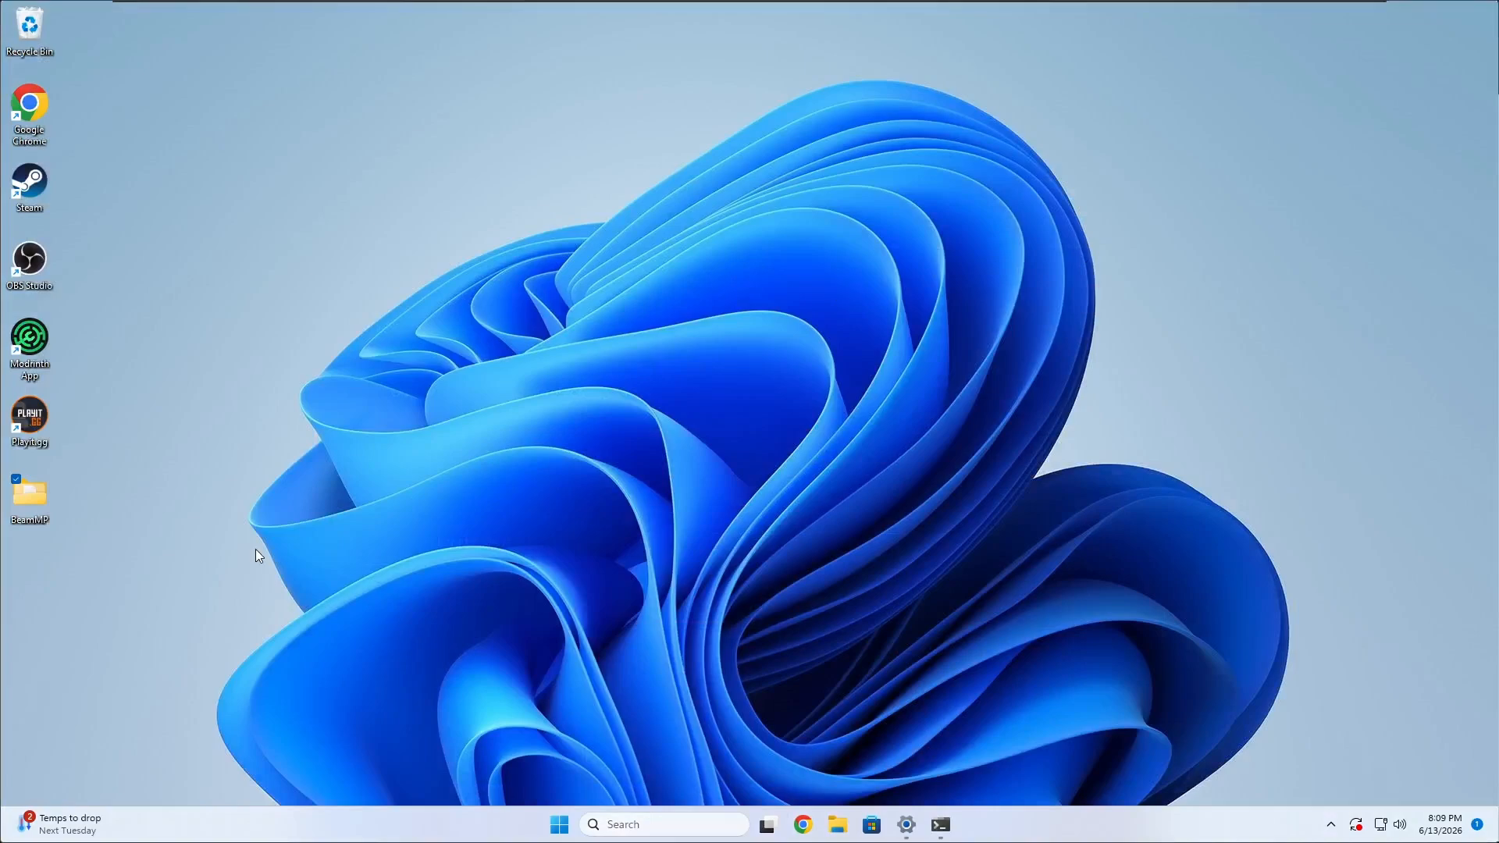
Launch Playit.gg from the desktop and bring up the running BeamMP server console alongside it.
double_click(37, 414)
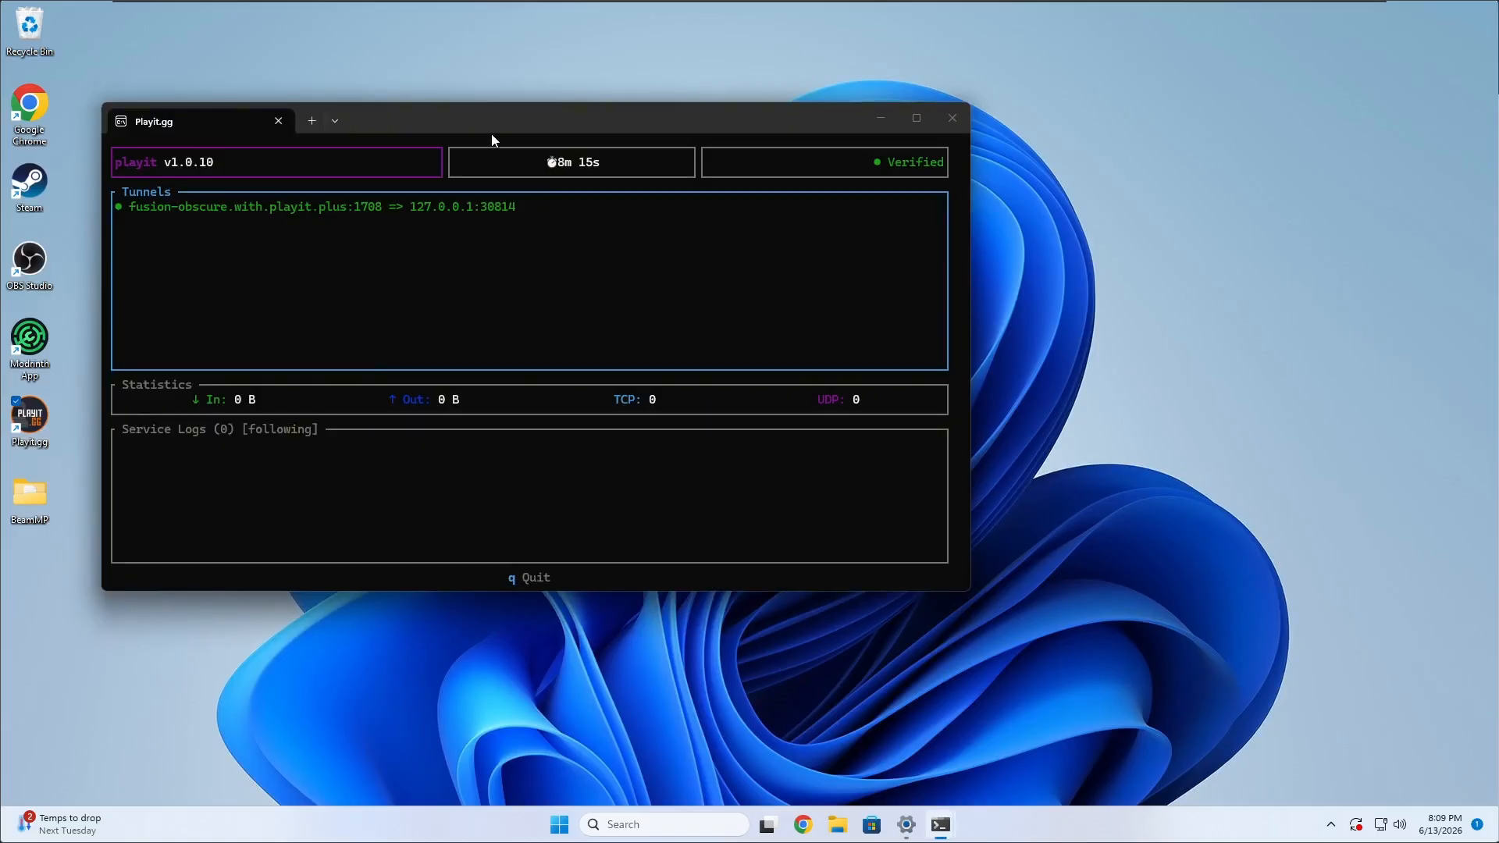
left_click_drag(492, 137, 565, 105)
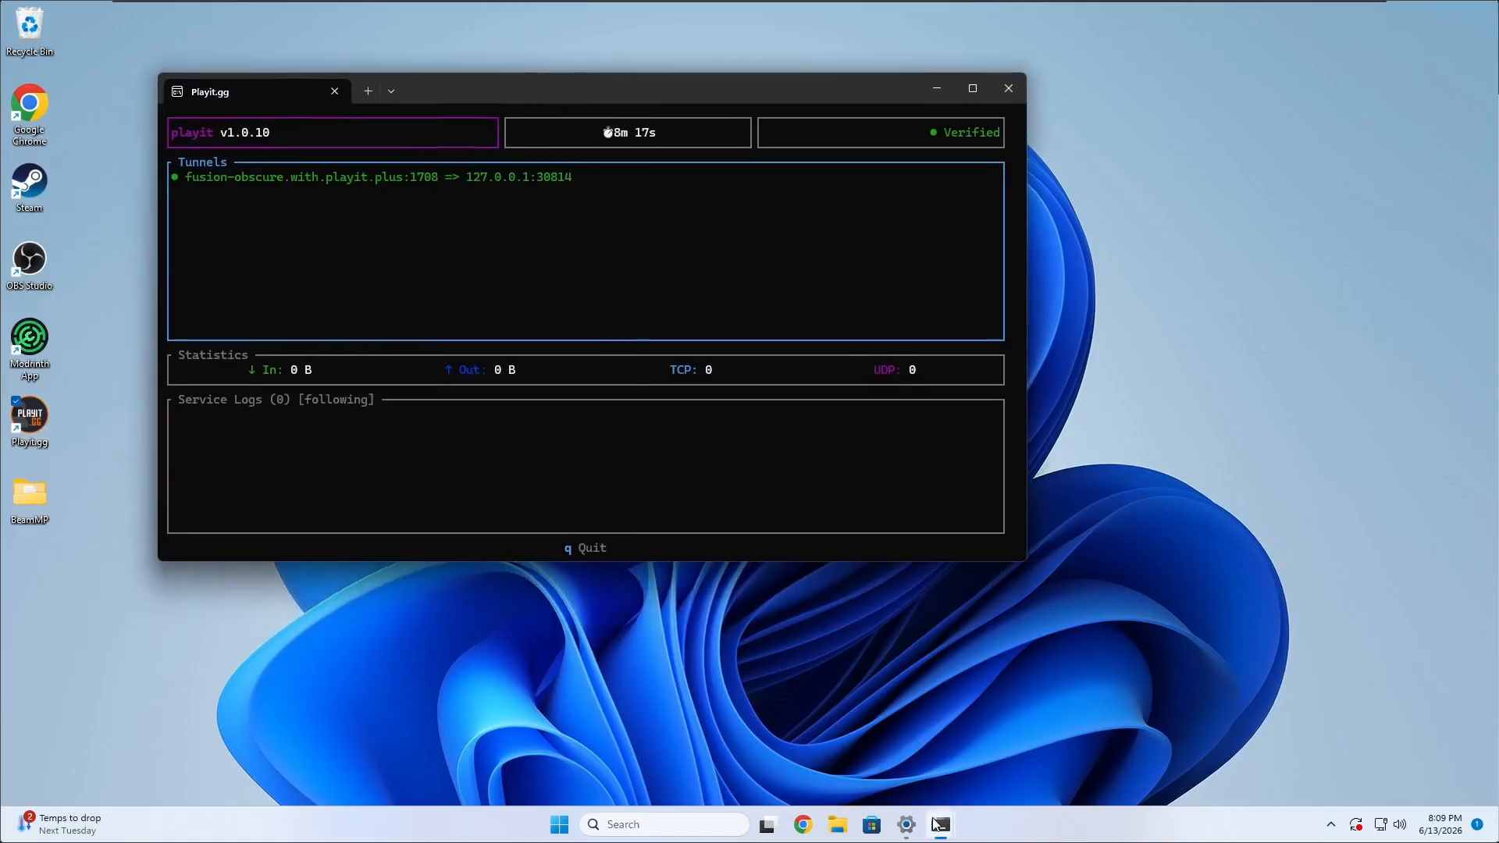
mouse_move(936, 825)
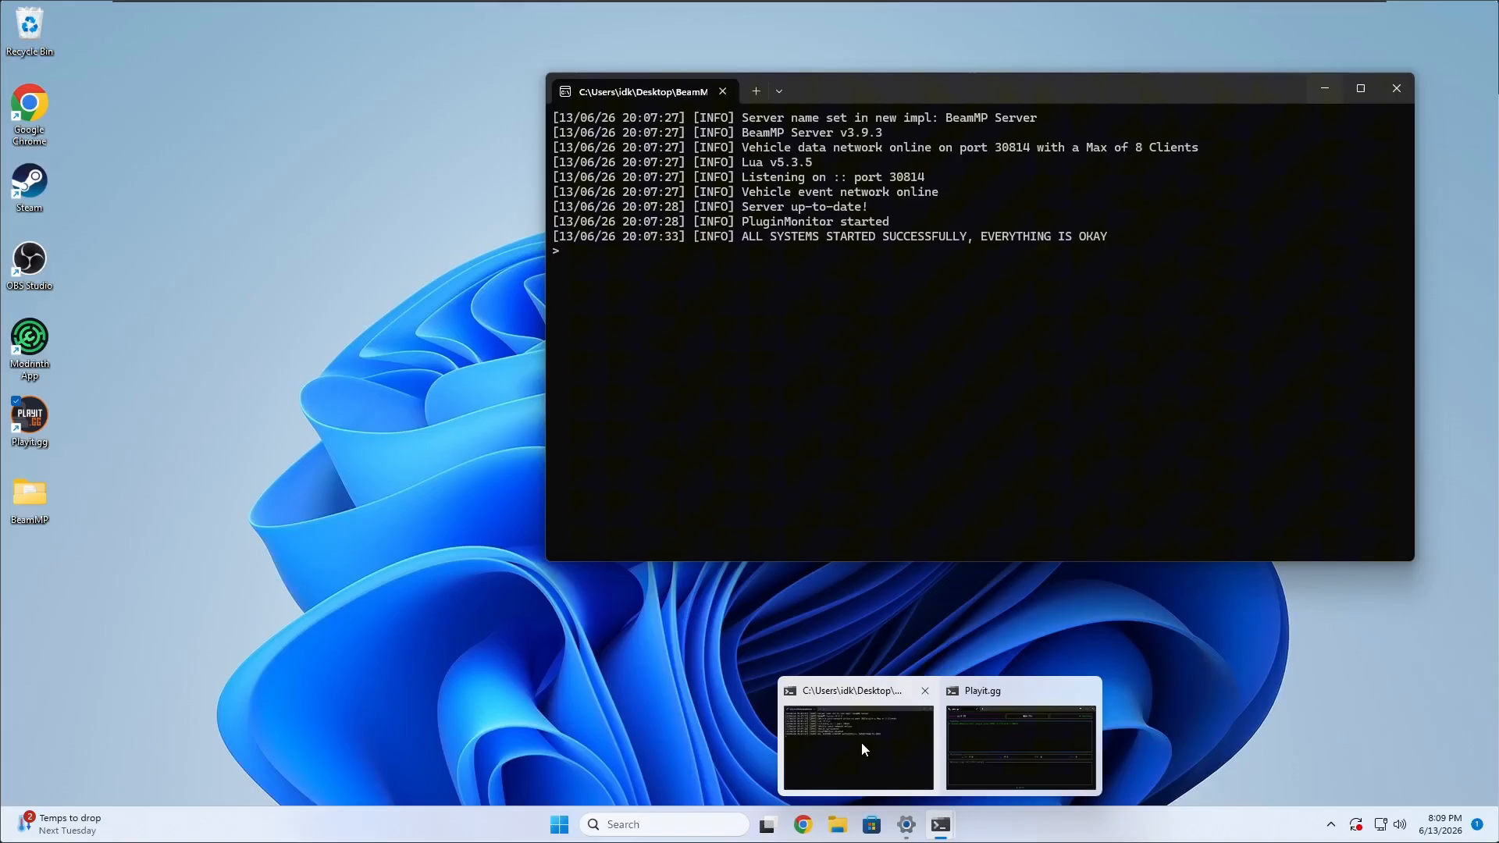
left_click(860, 742)
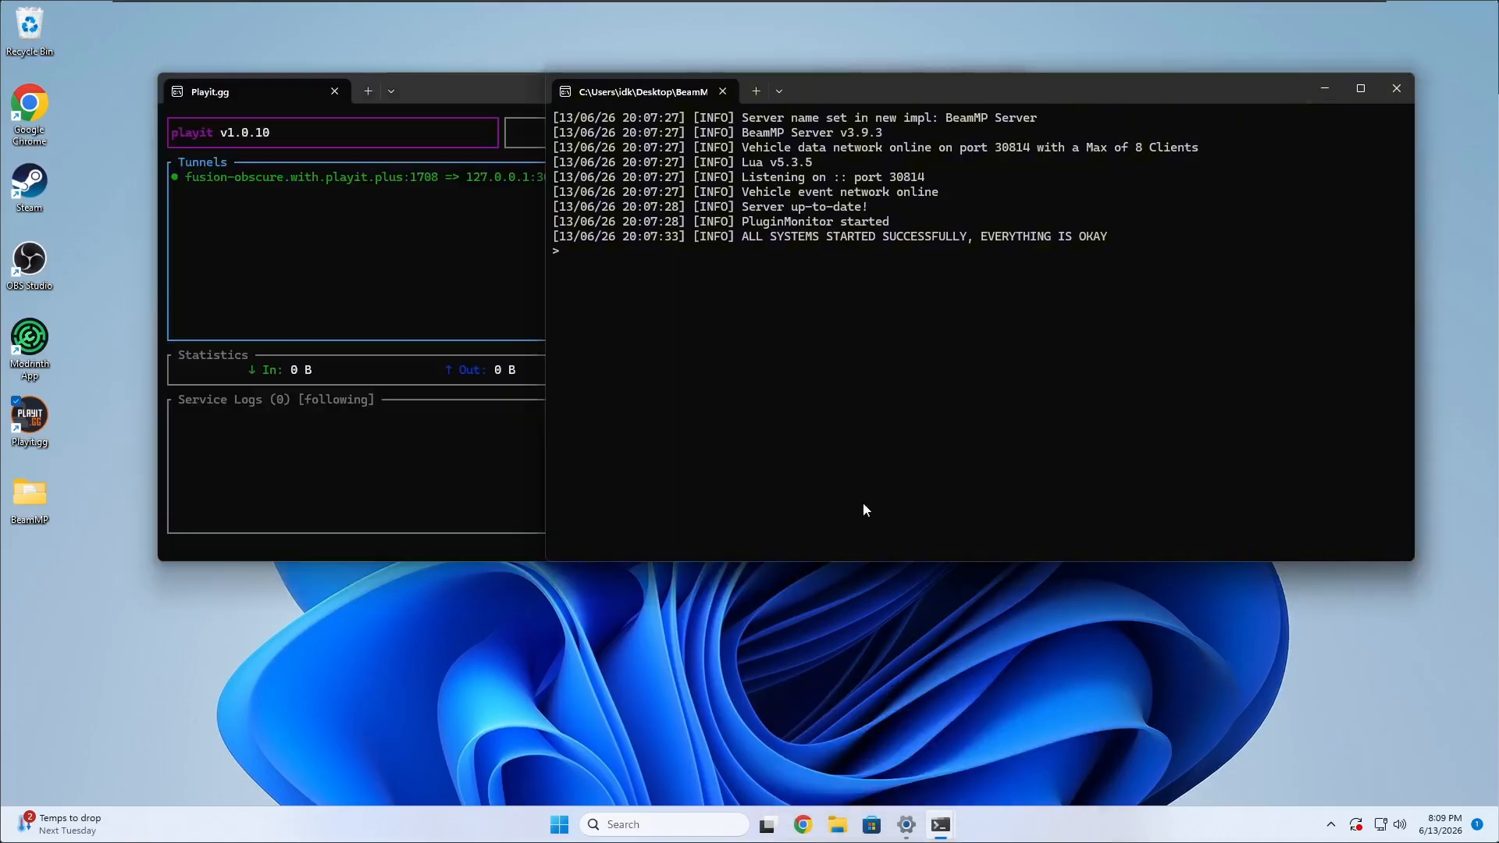
left_click_drag(852, 100, 536, 163)
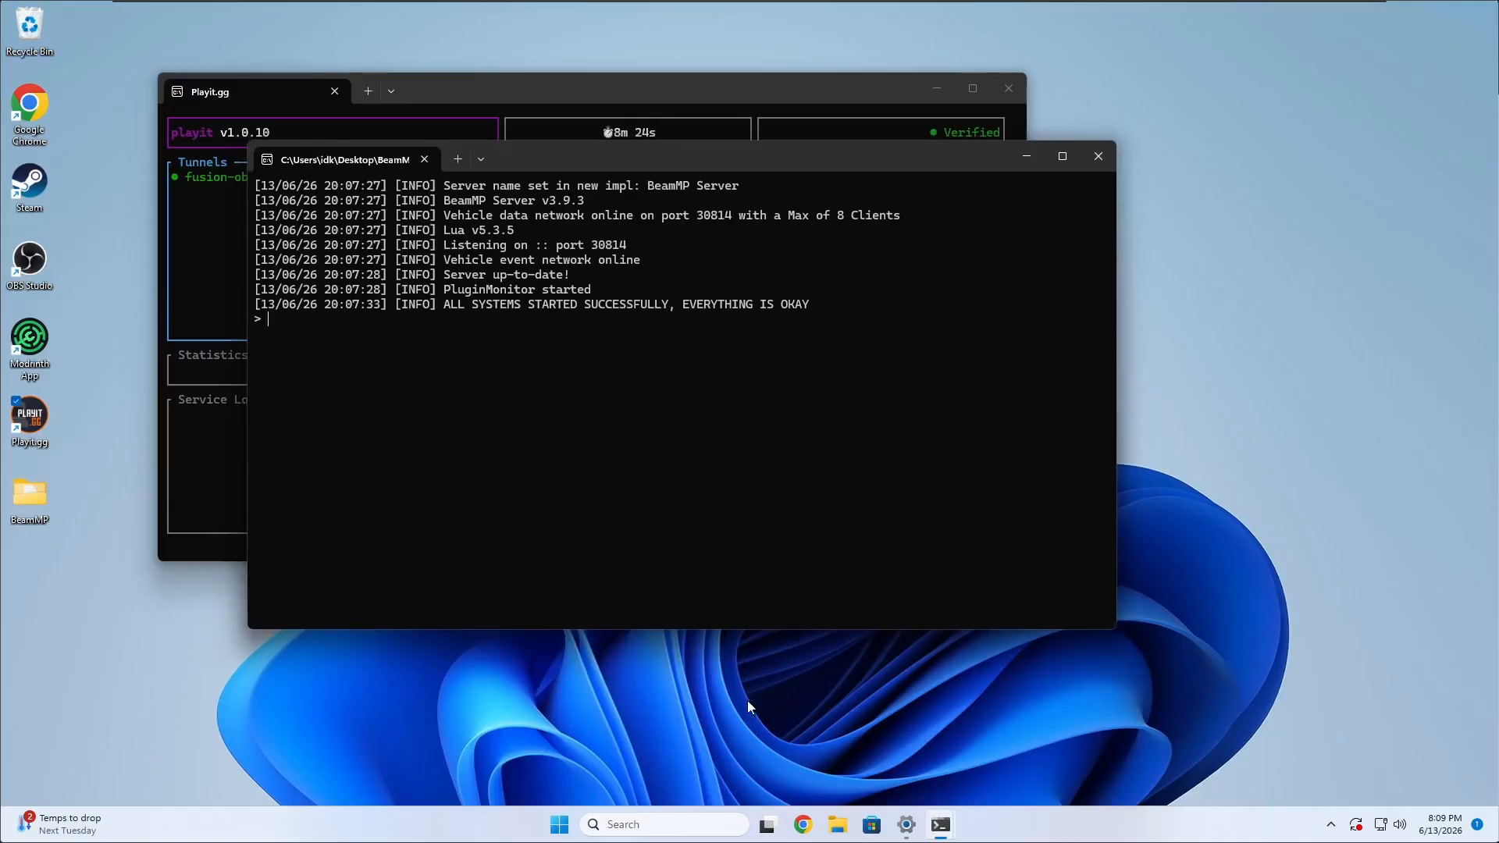
Add a second virtual desktop, move the BeamMP server and Playit.gg windows onto it, and return to Desktop 1.
left_click(788, 829)
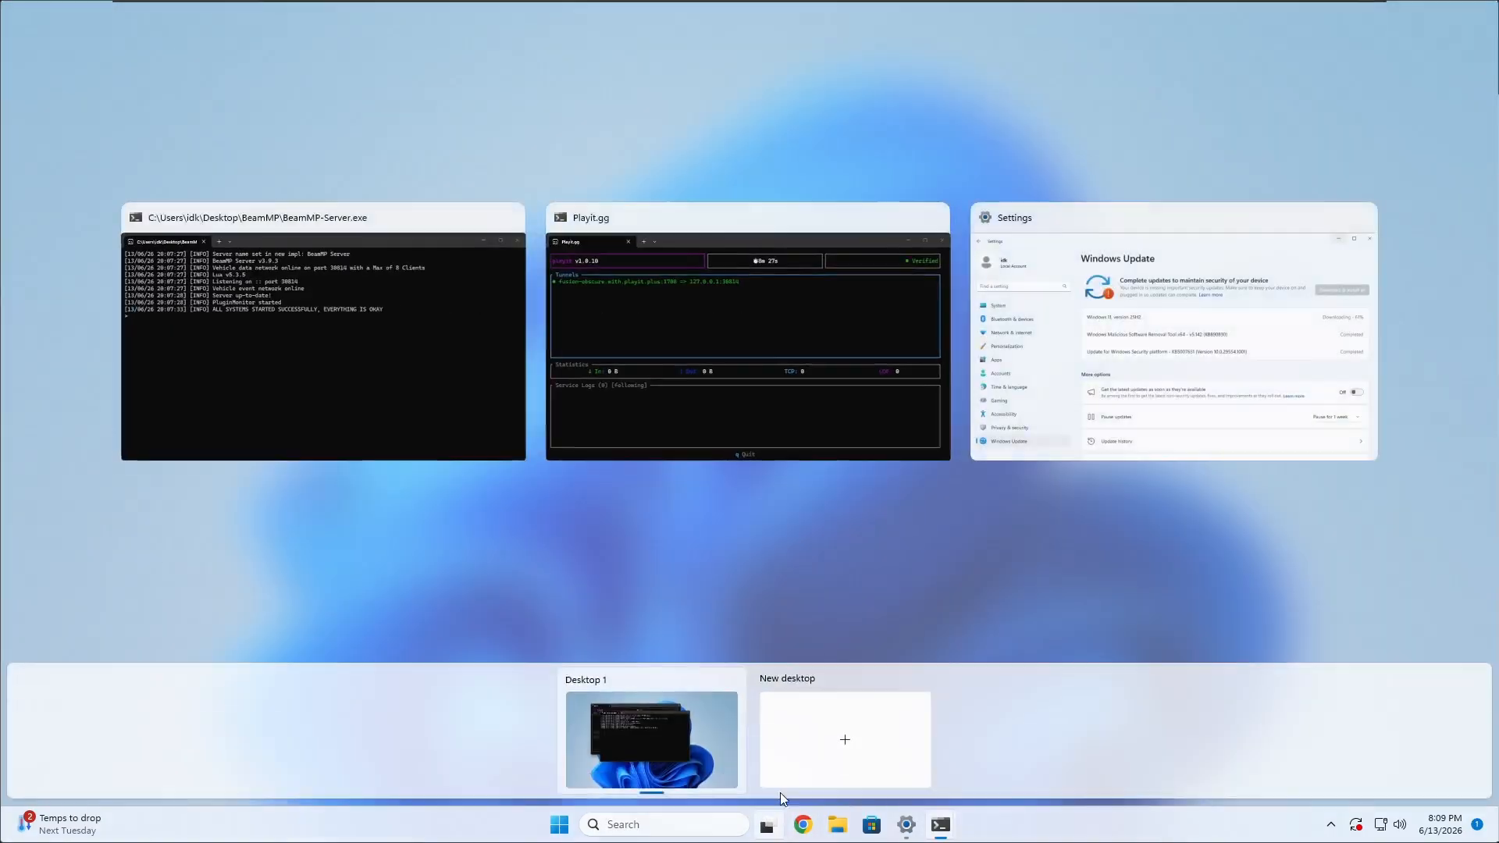
left_click(830, 732)
left_click(556, 741)
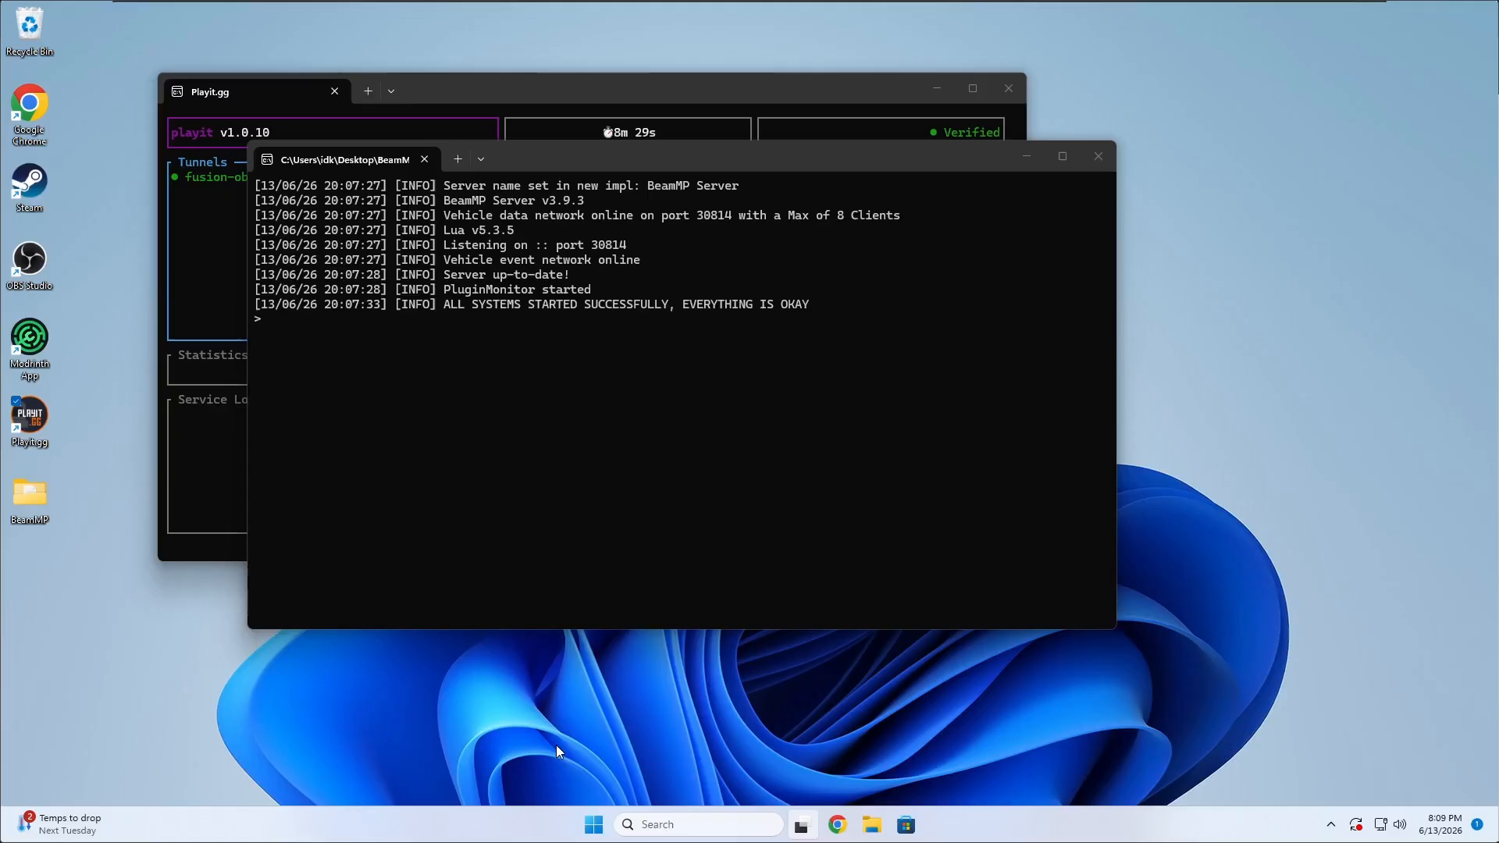
left_click(771, 826)
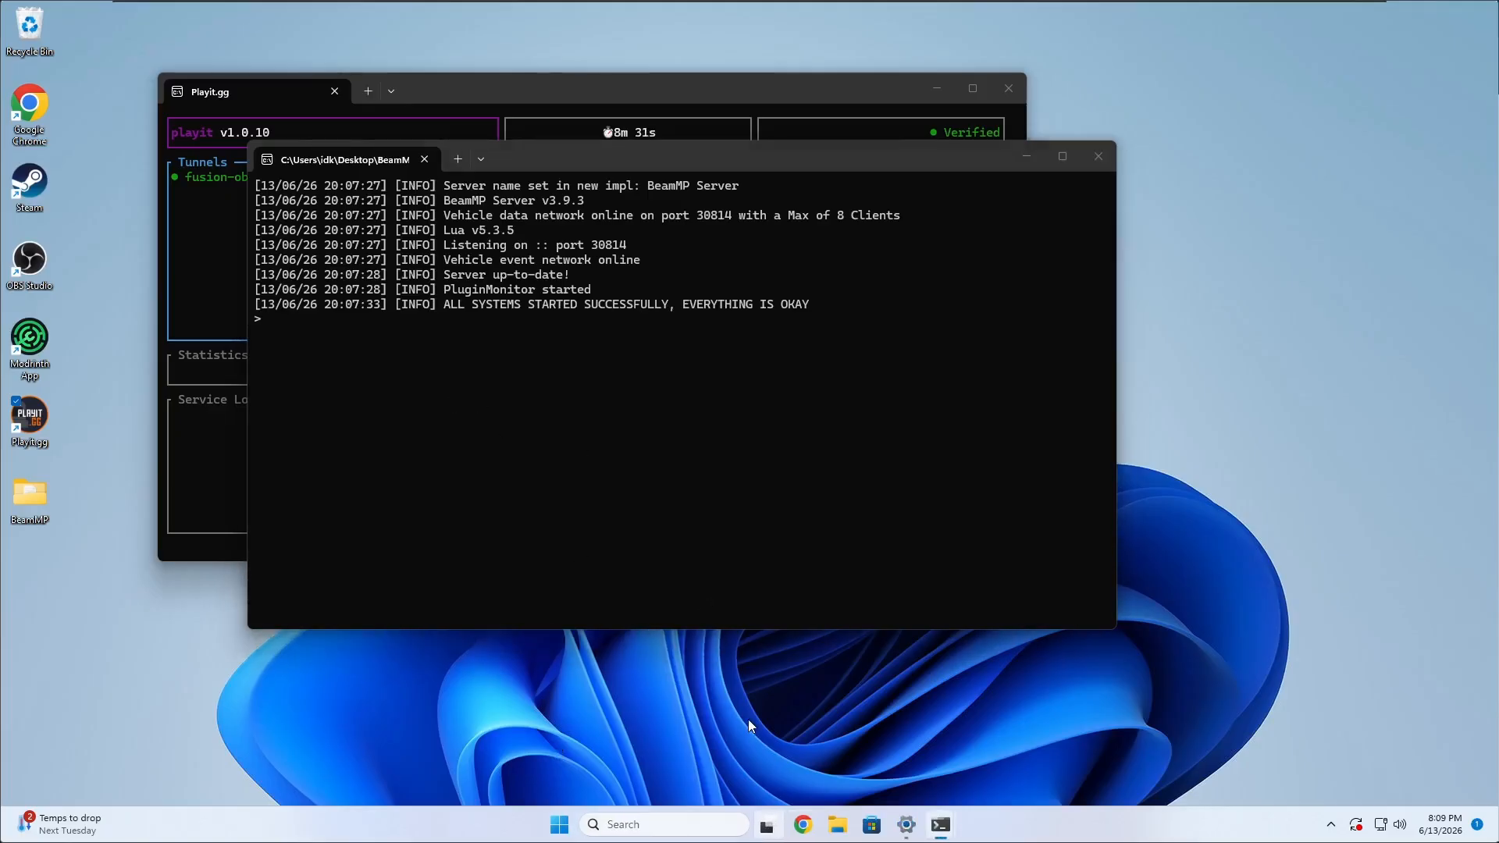
left_click_drag(456, 405, 765, 739)
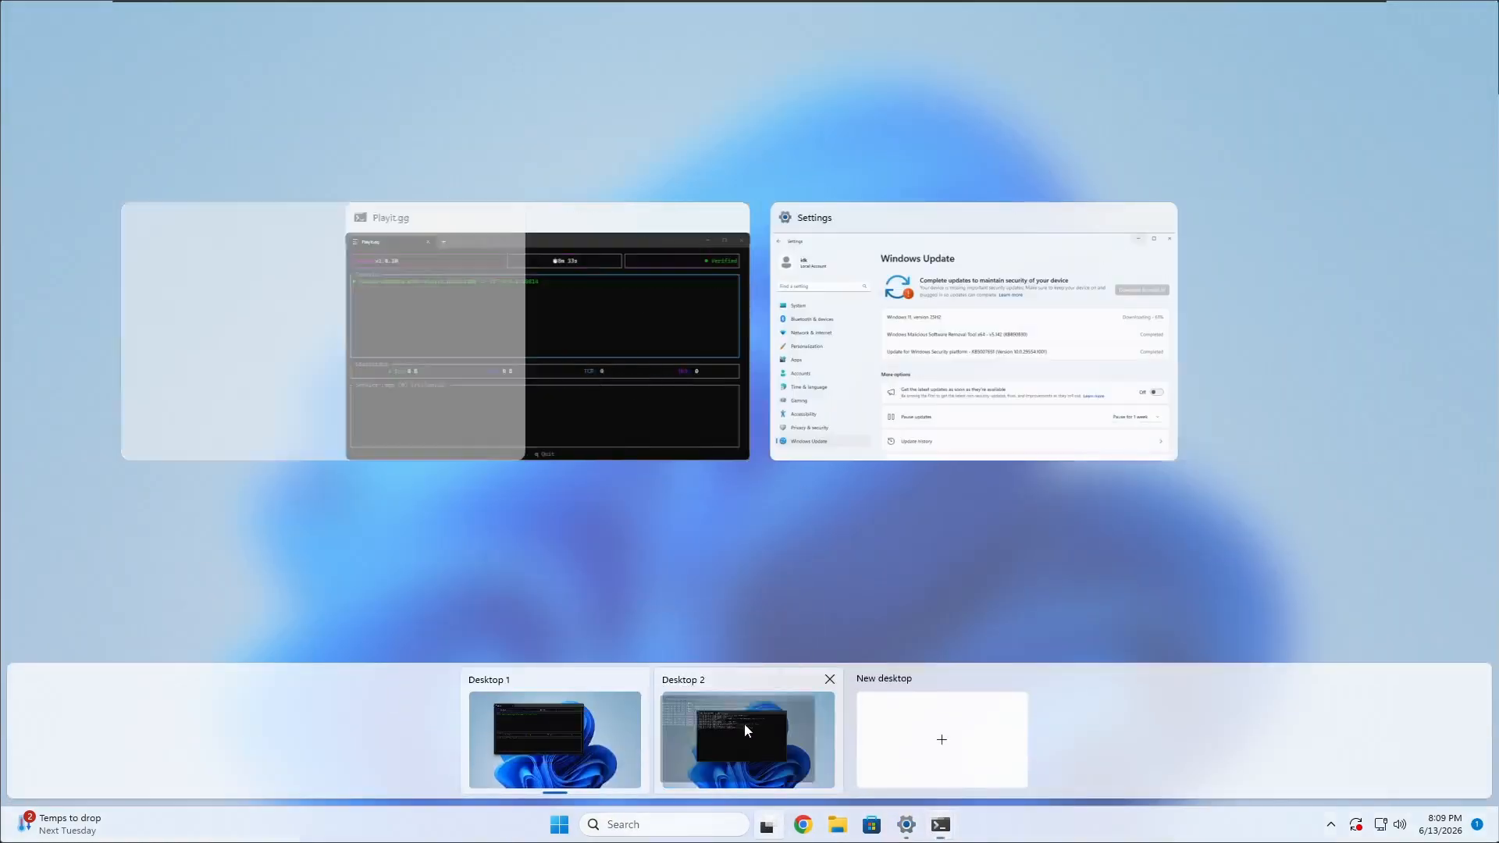
left_click_drag(479, 381, 762, 738)
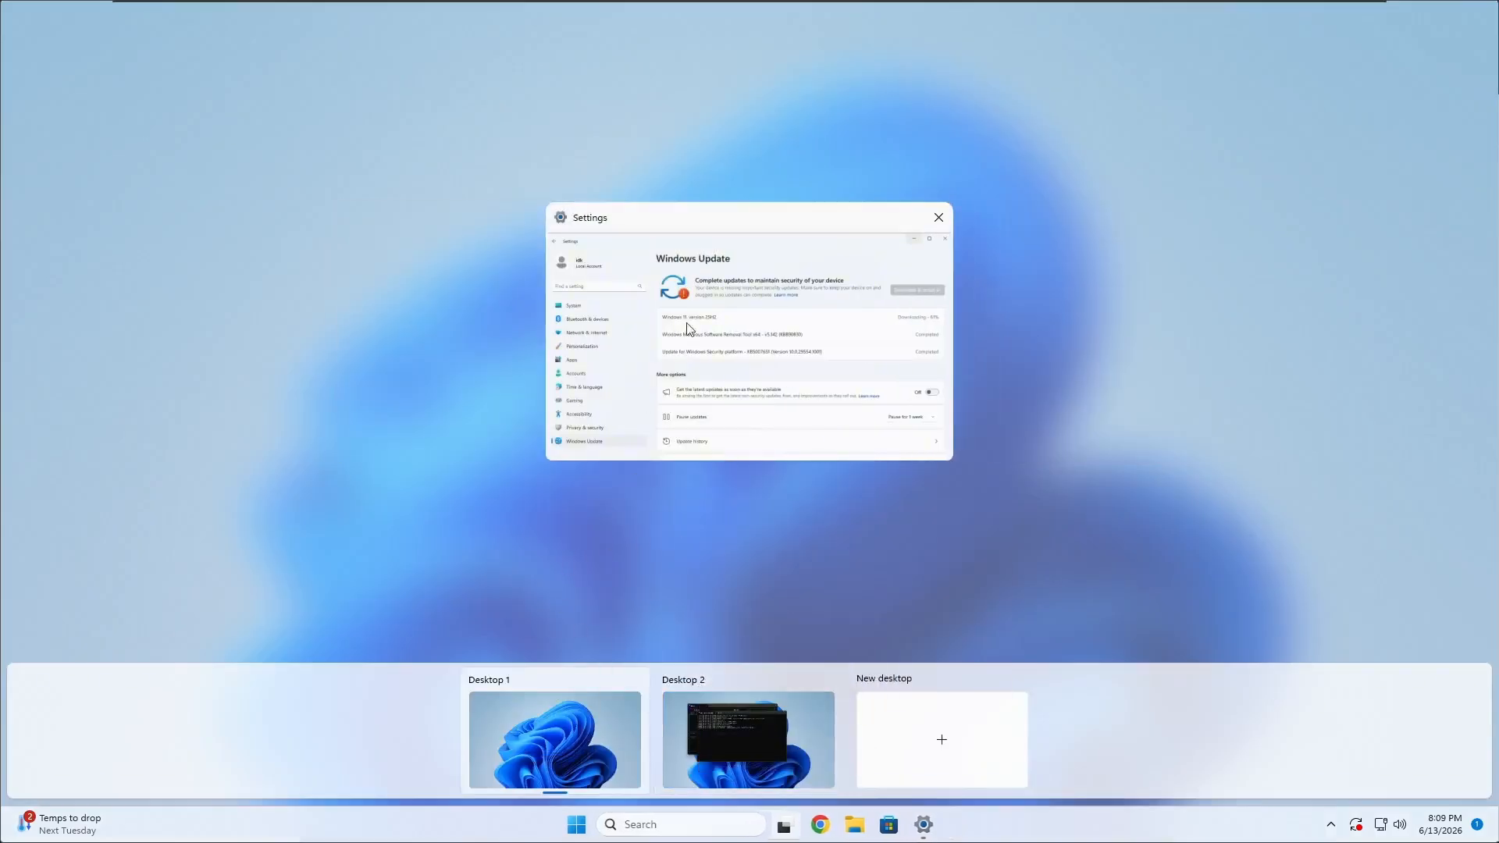
left_click(598, 767)
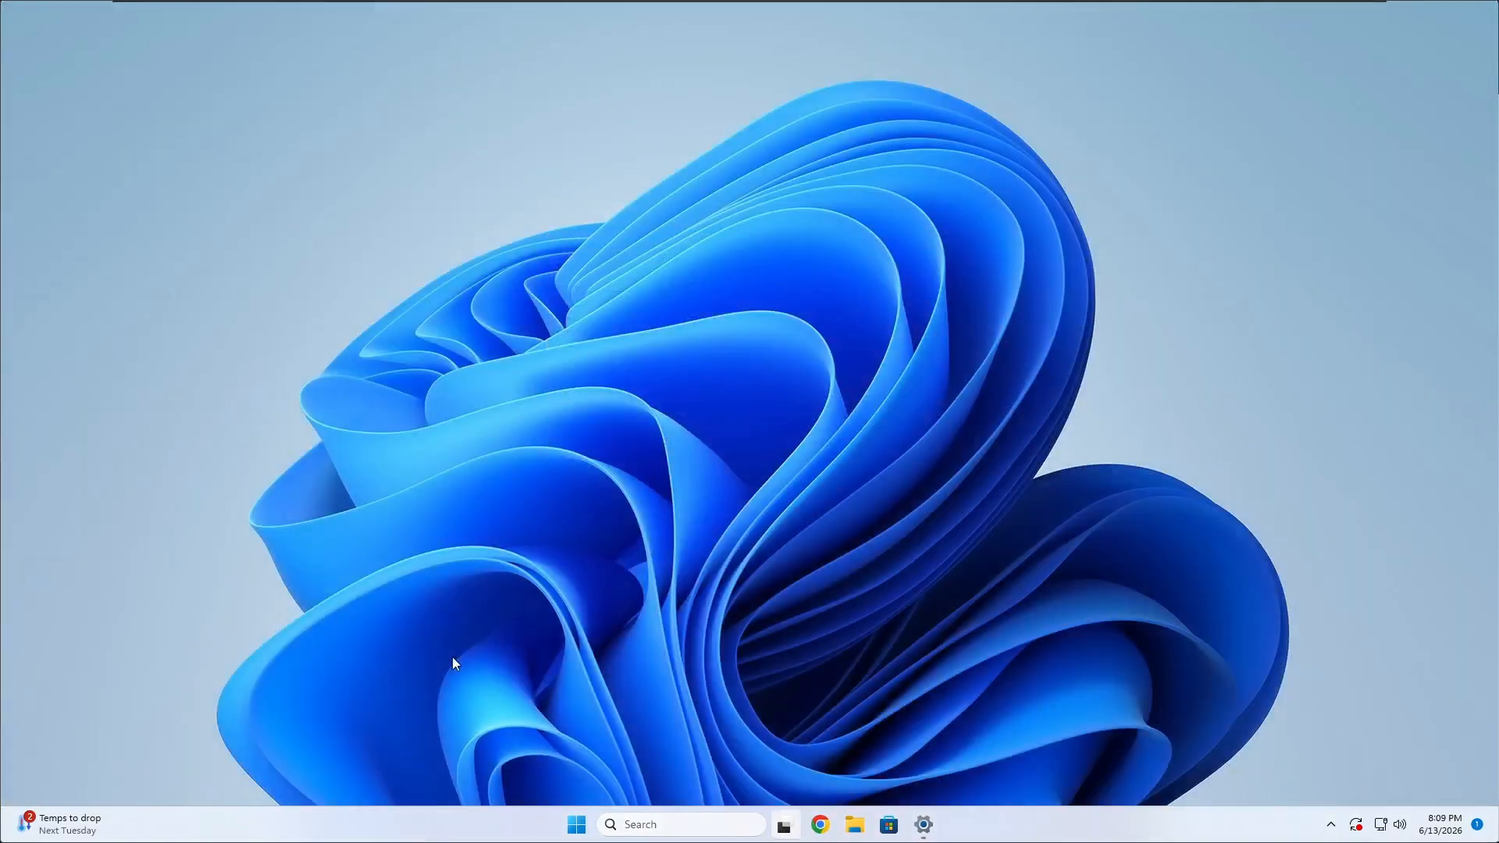
left_click_drag(435, 653, 1104, 201)
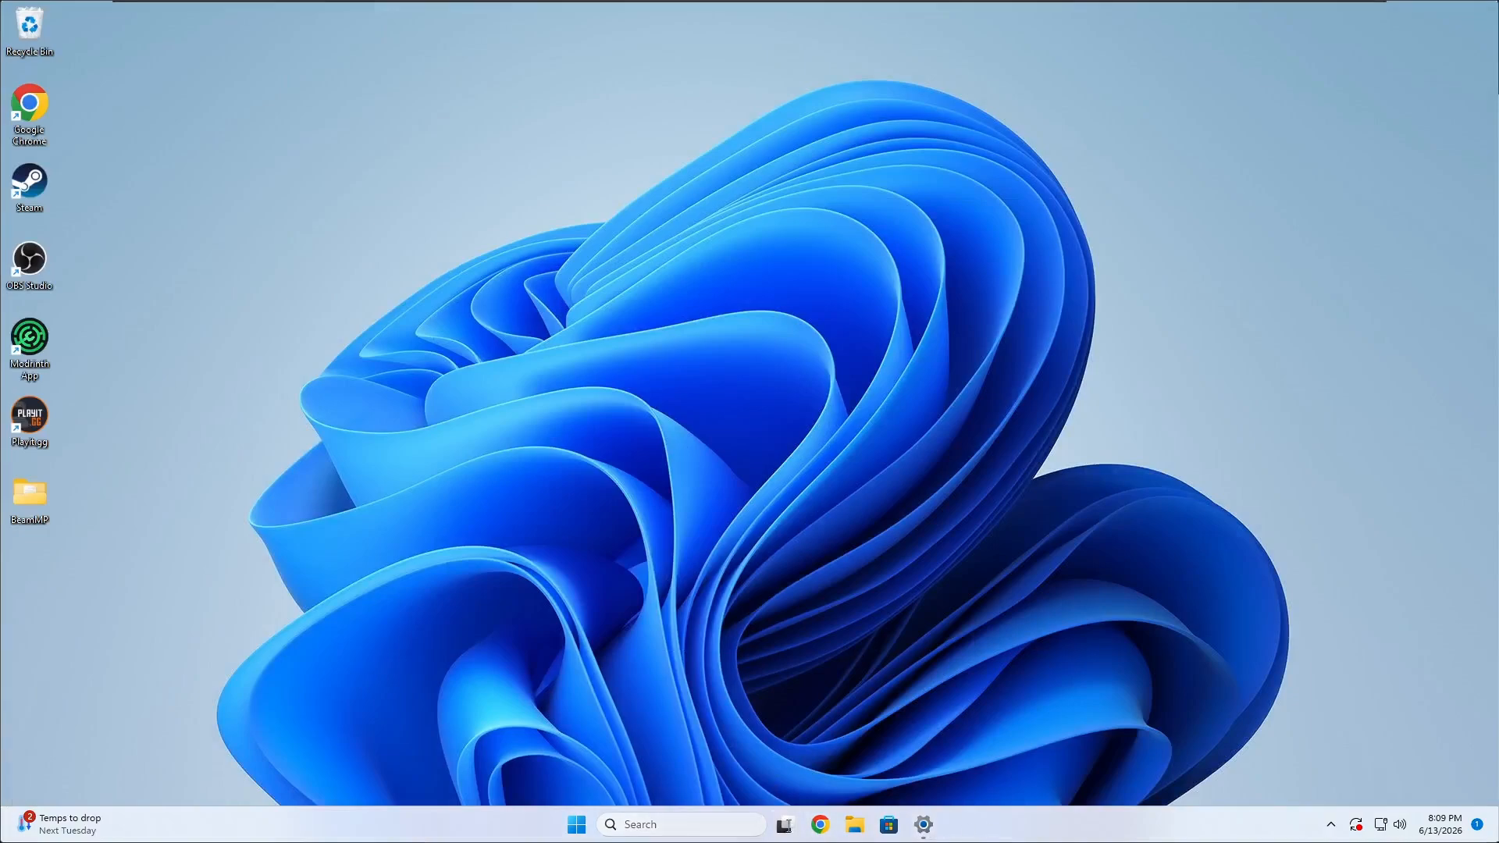
Switch to Desktop 2 and spread the server console and Playit.gg windows apart, with the server console in front.
mouse_move(784, 825)
left_click(786, 747)
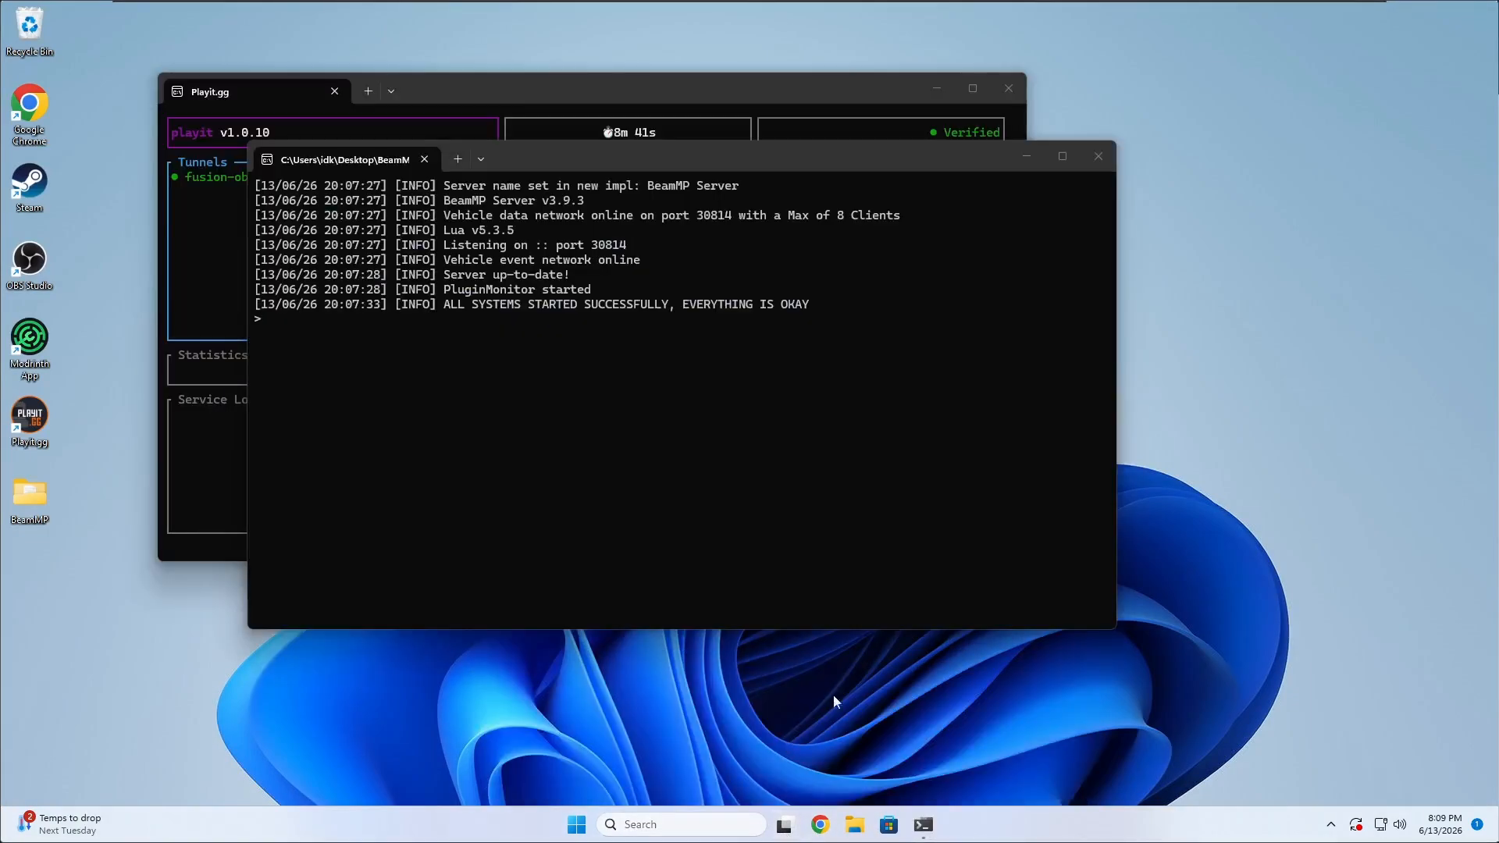
left_click_drag(500, 162, 831, 83)
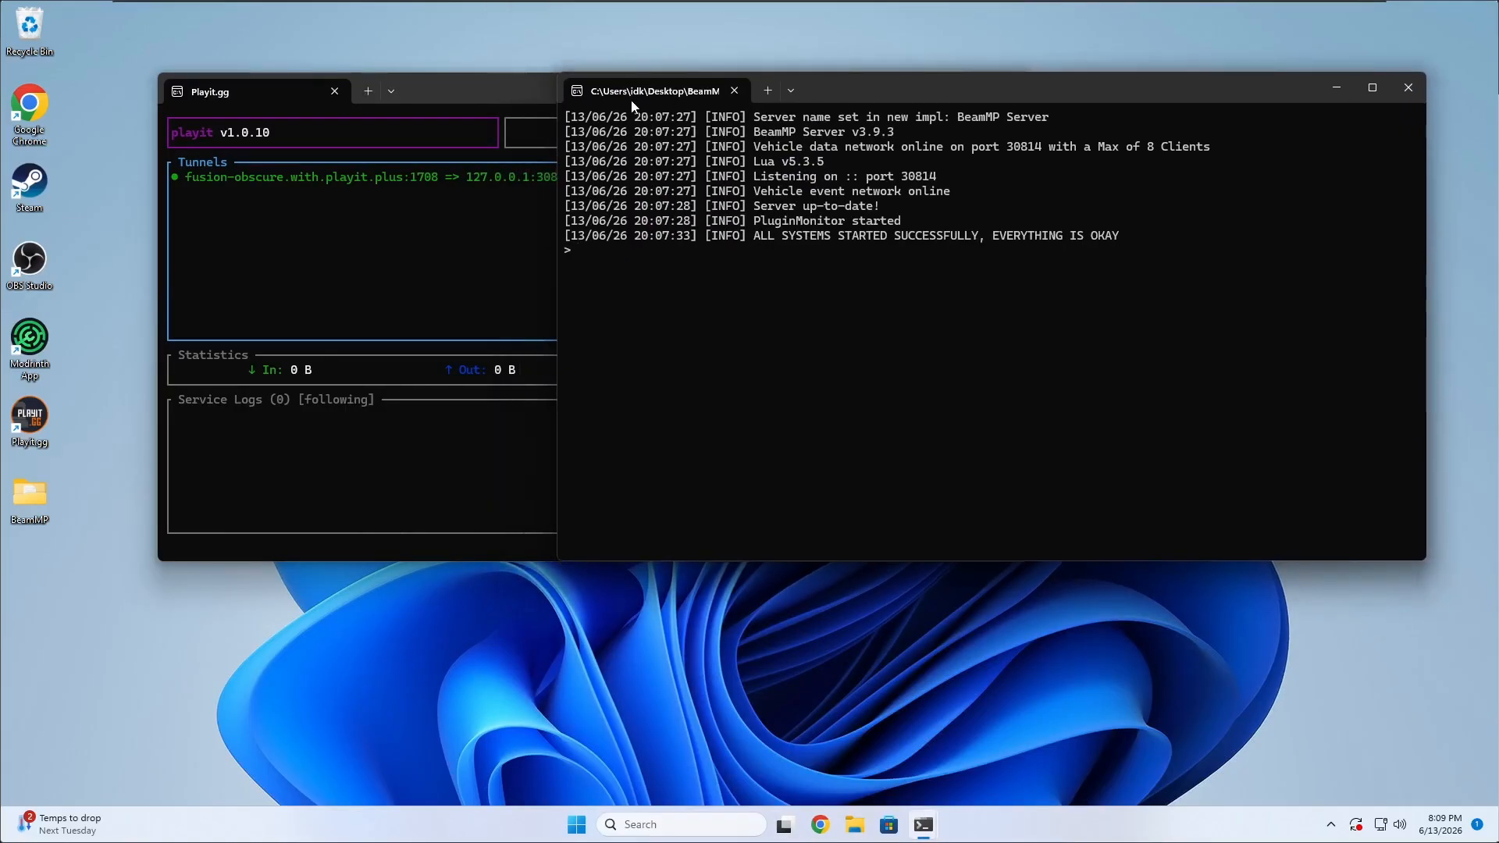
left_click_drag(414, 88, 298, 200)
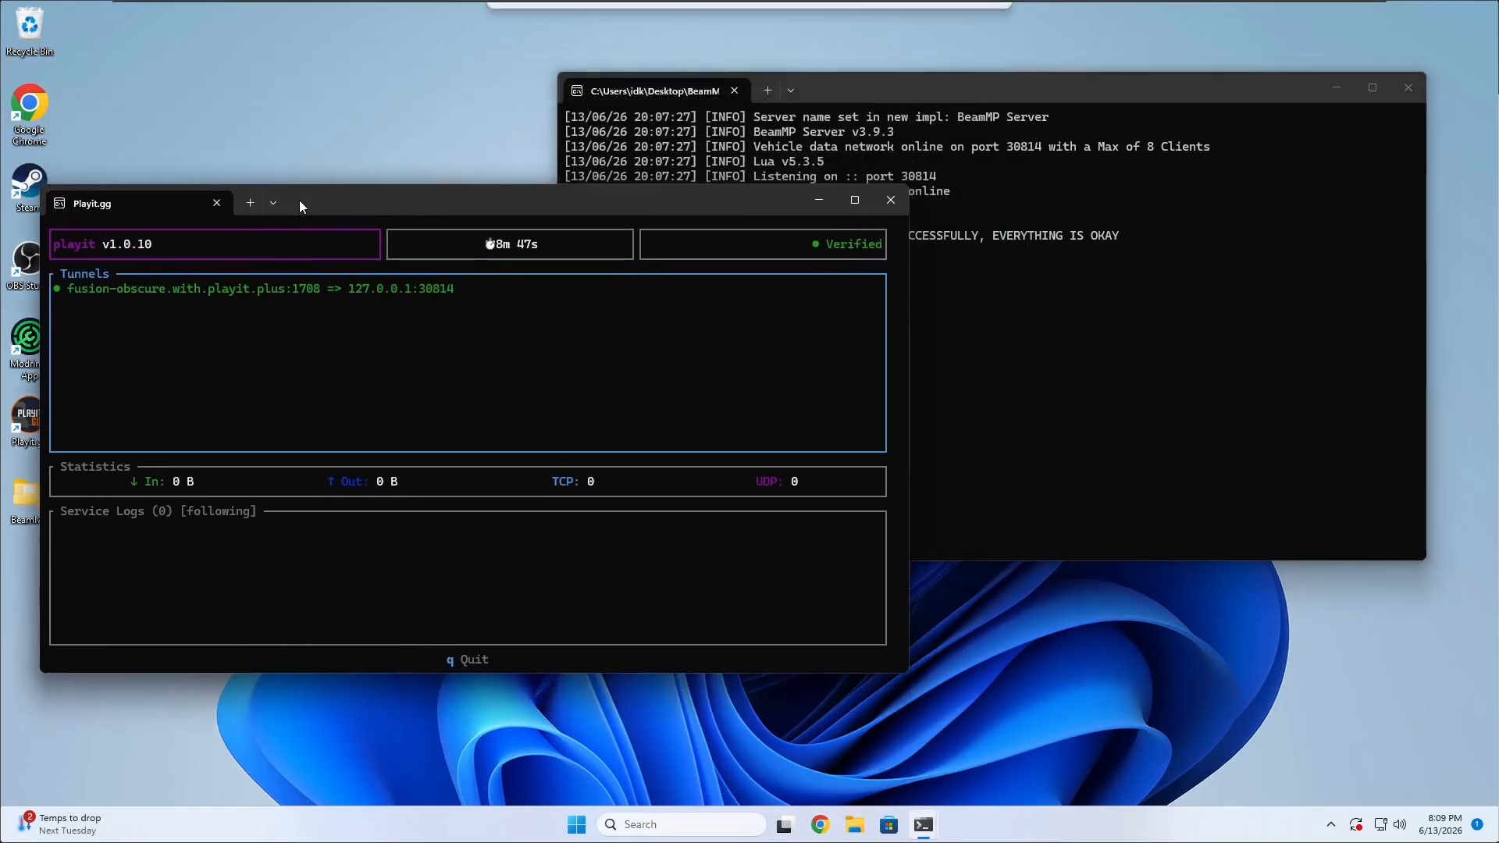
left_click(893, 87)
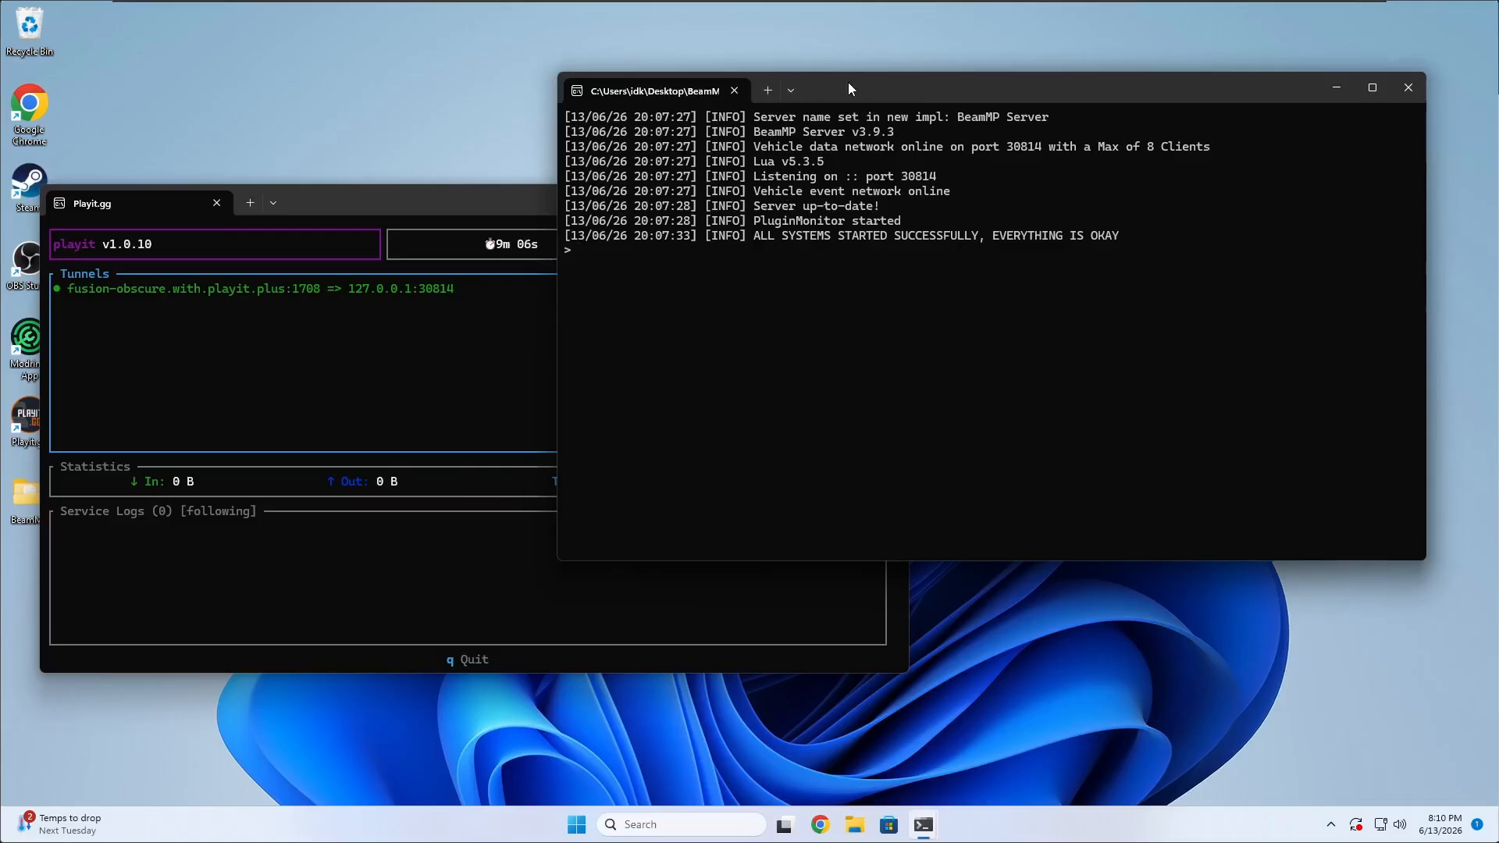
mouse_move(848, 82)
left_mouse_down()
mouse_move(807, 203)
mouse_move(827, 75)
left_mouse_up()
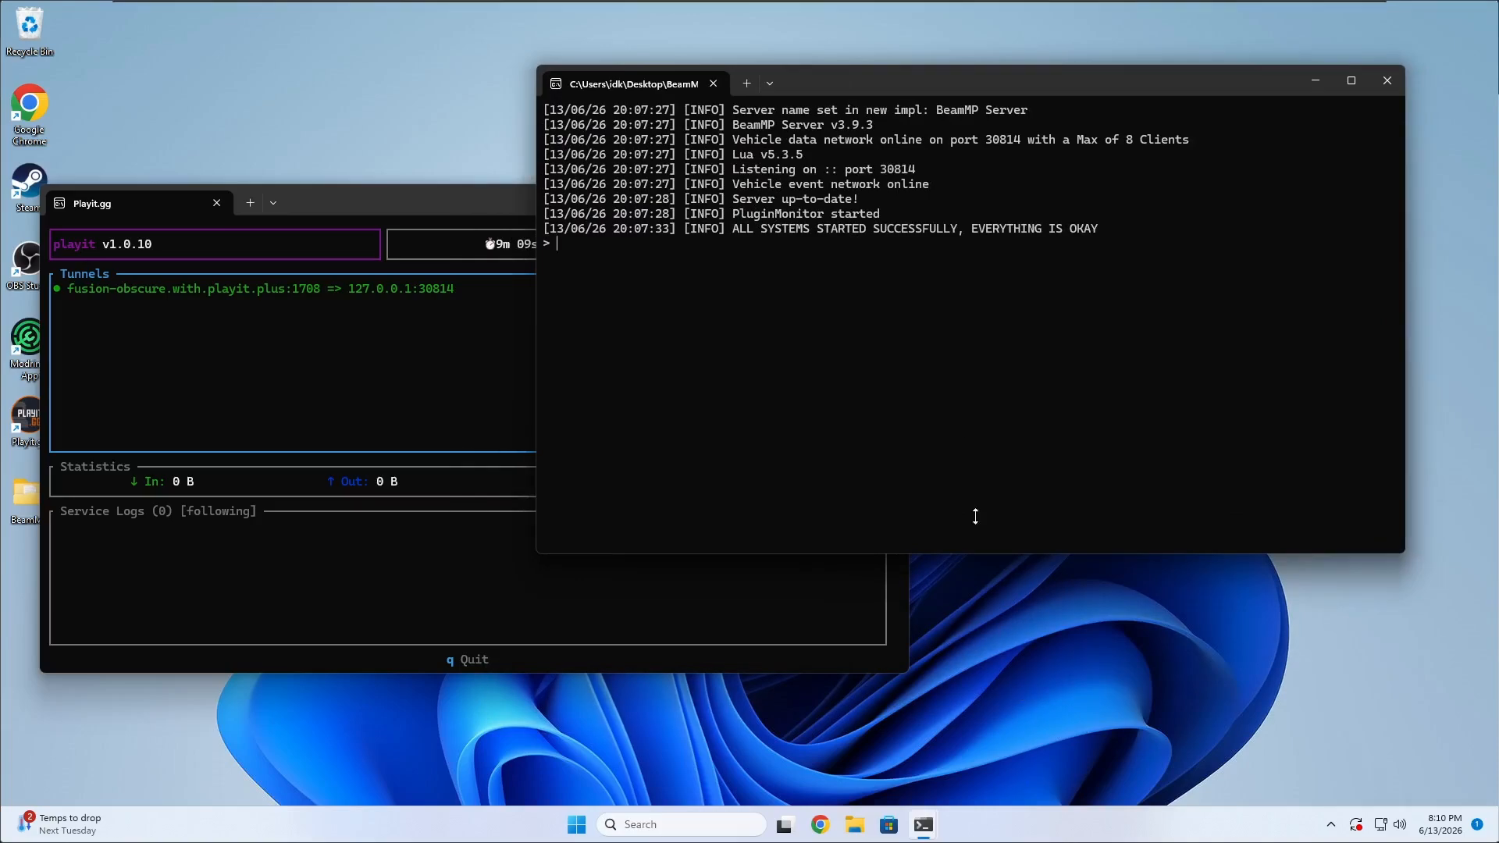
left_click_drag(904, 85, 799, 100)
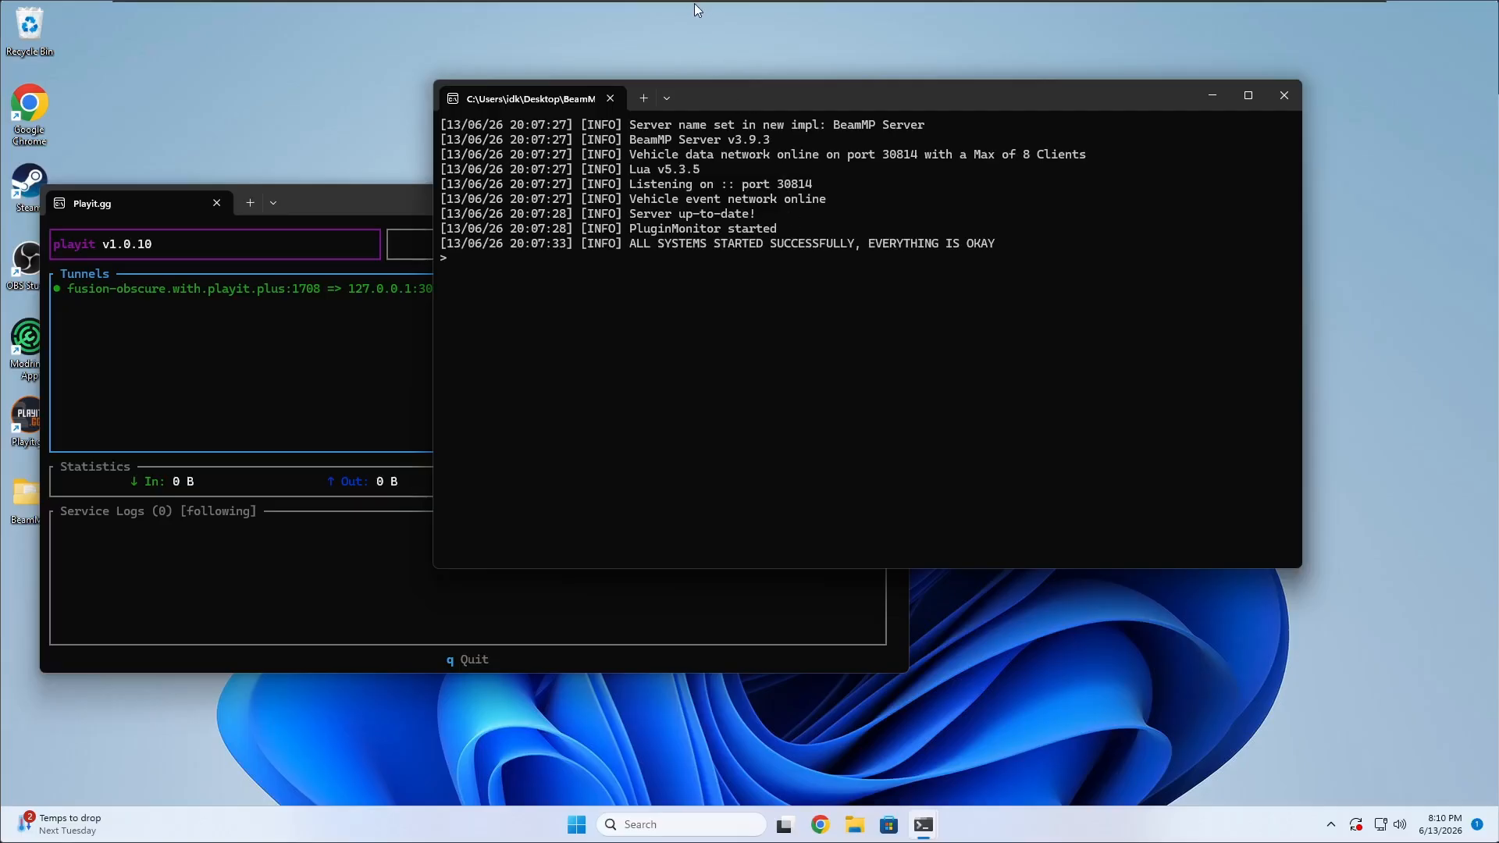
key("Num_Lock")
key("Num_Lock")
key("Num_Lock")
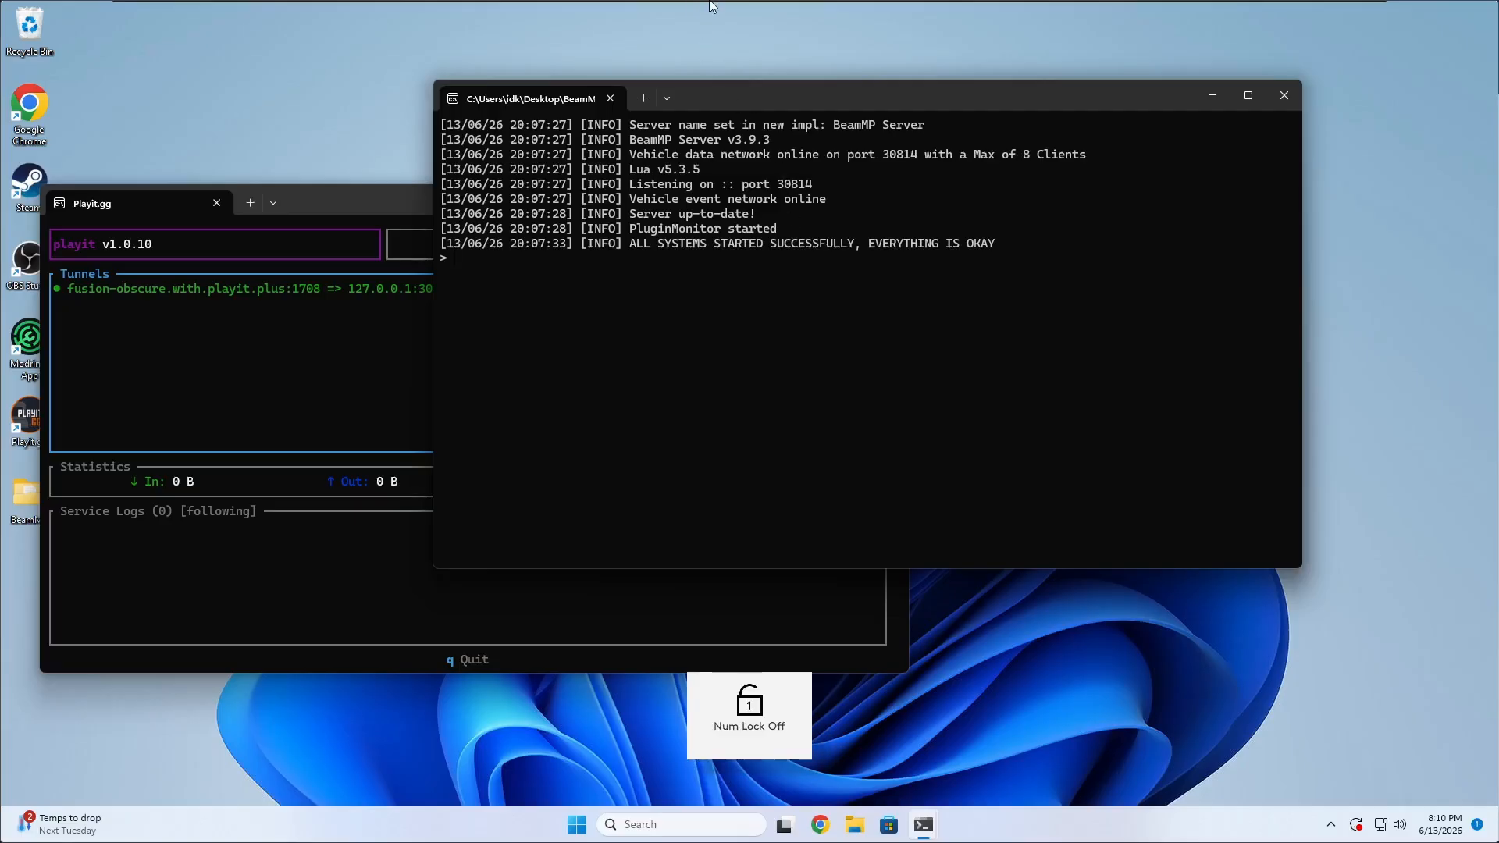
key("Num_Lock")
key("Num_Lock")
key("Num_Lock")
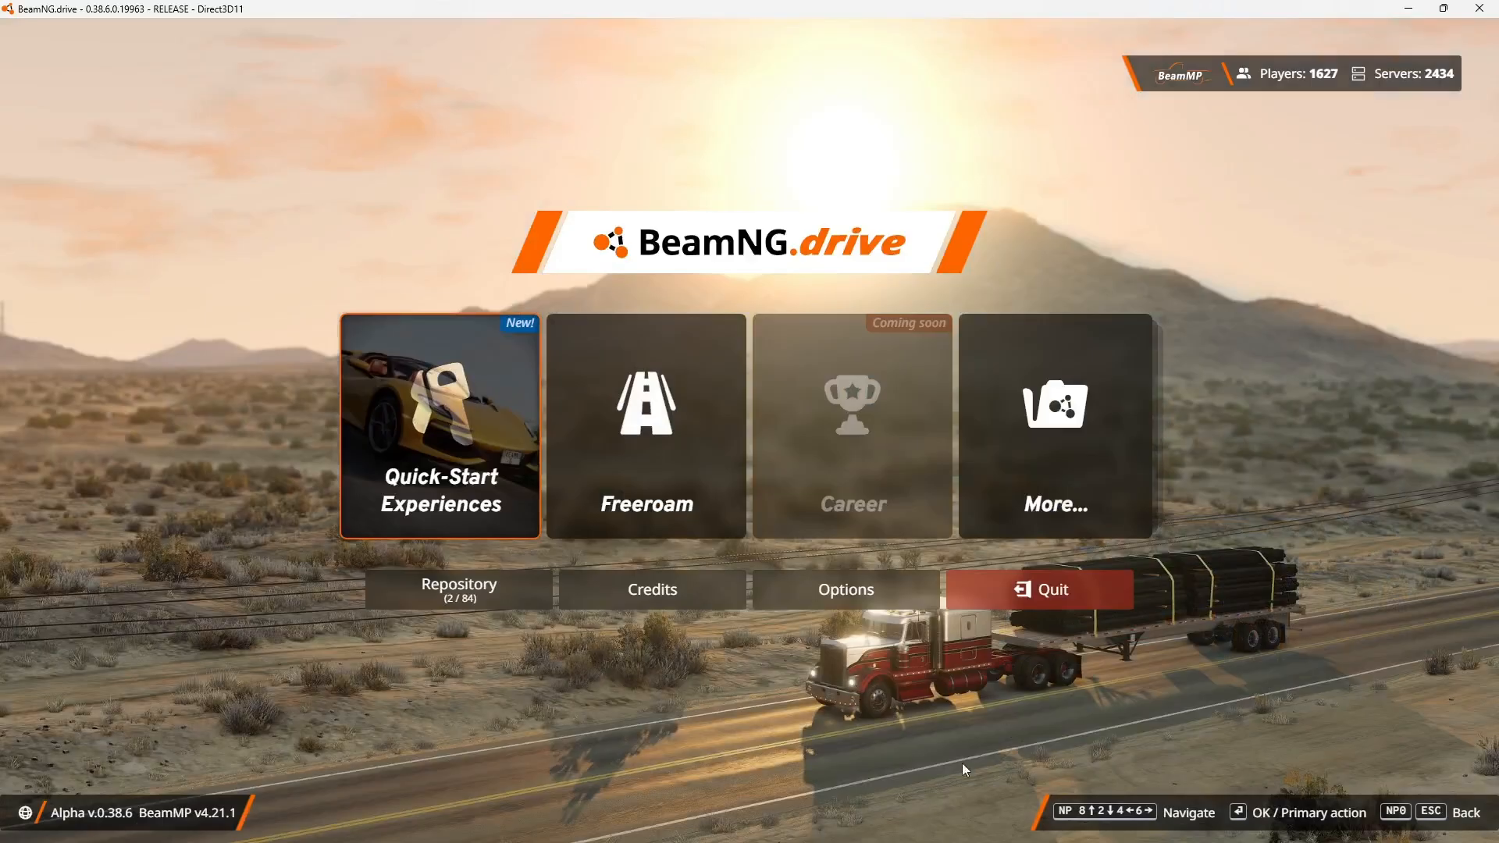
In BeamNG.drive, open the Multiplayer favorites and view the blank Add Custom Server form, closing it without saving.
left_click(1056, 445)
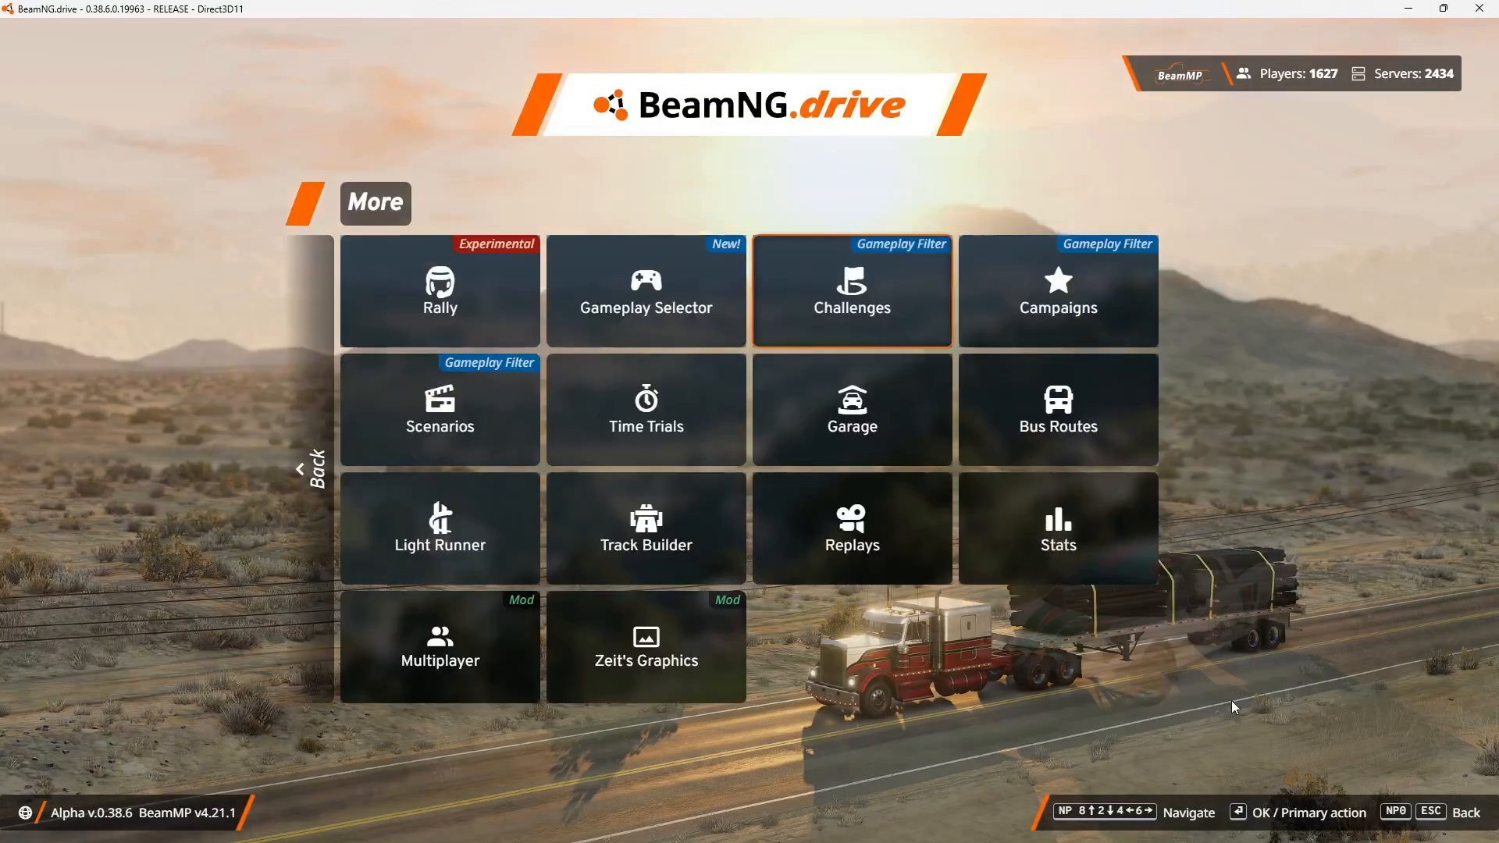
left_click(484, 654)
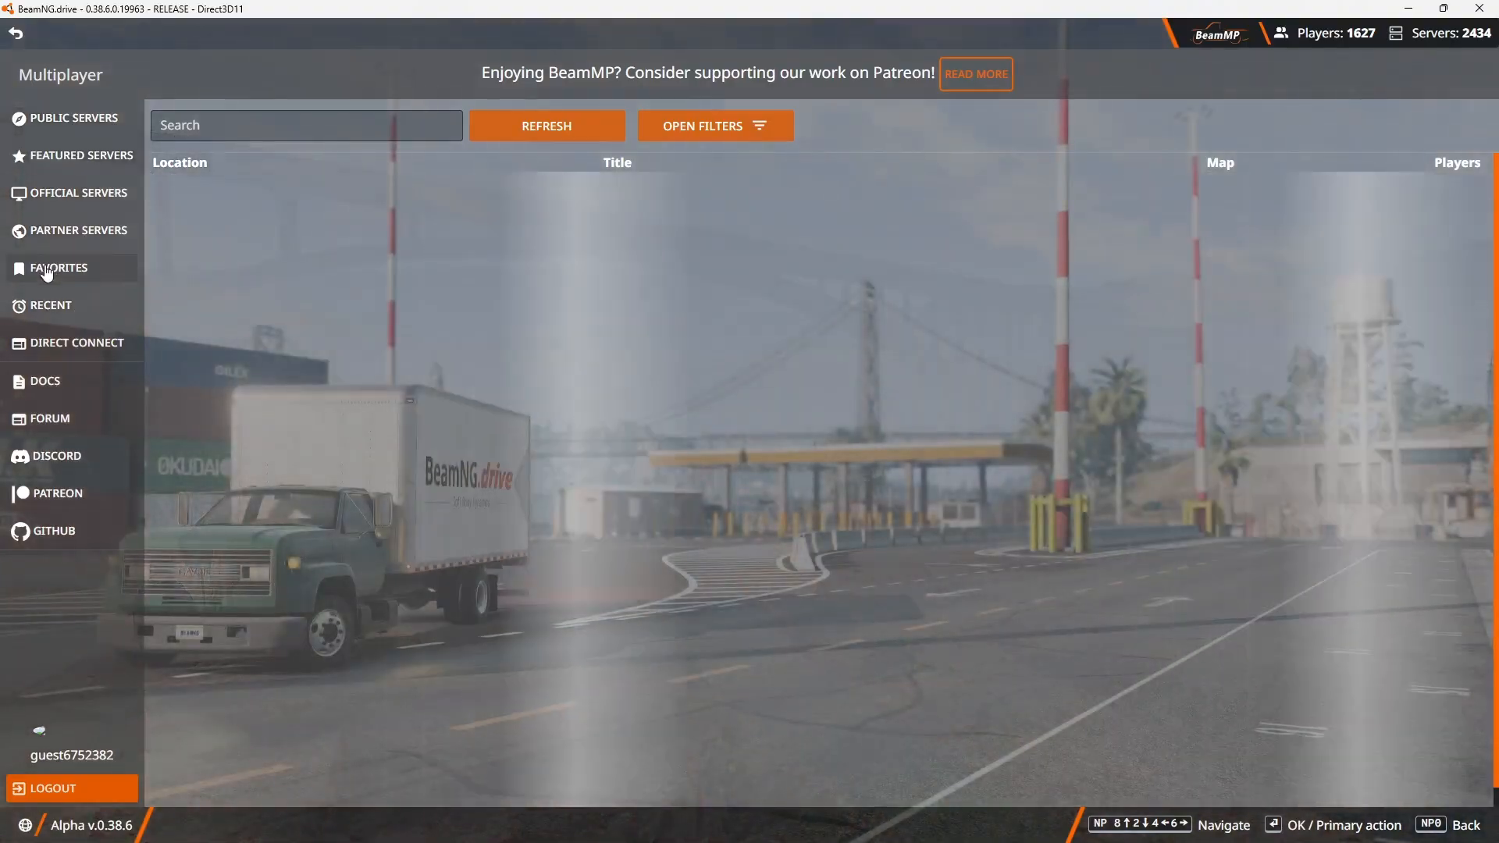
left_click(47, 270)
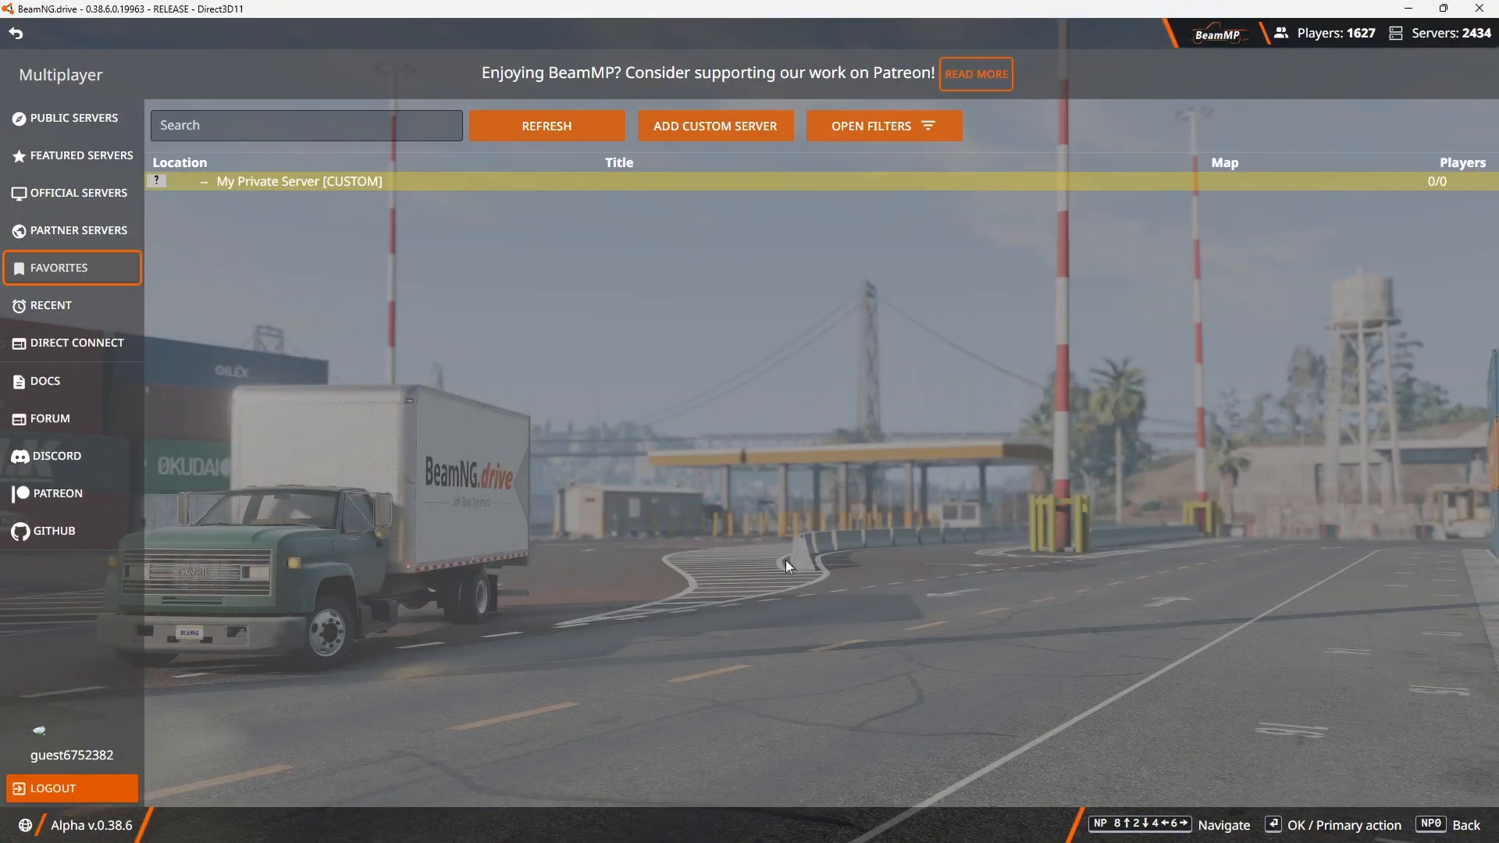
left_click(745, 126)
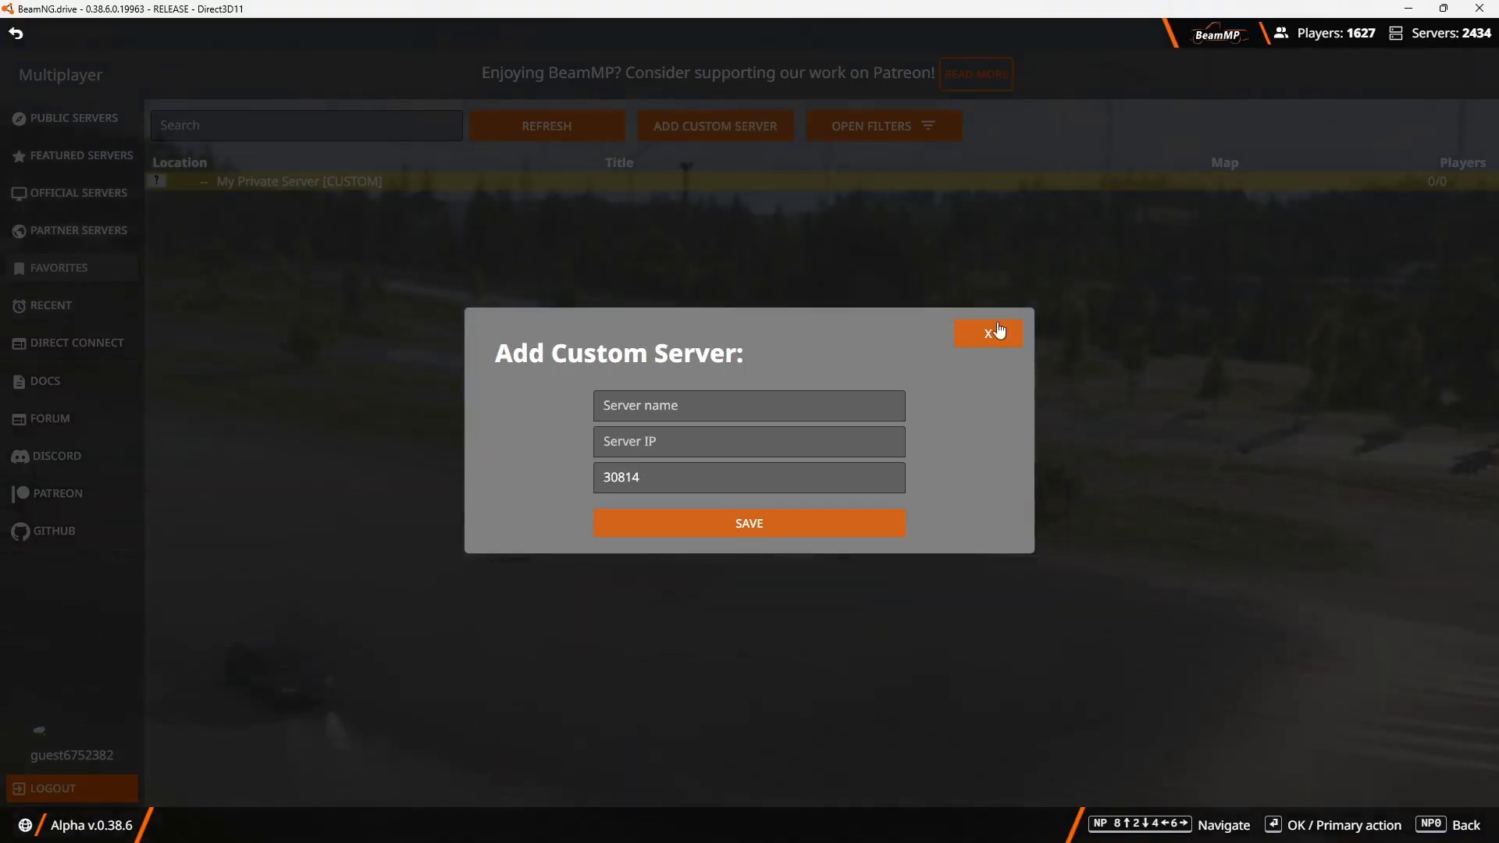
left_click(987, 336)
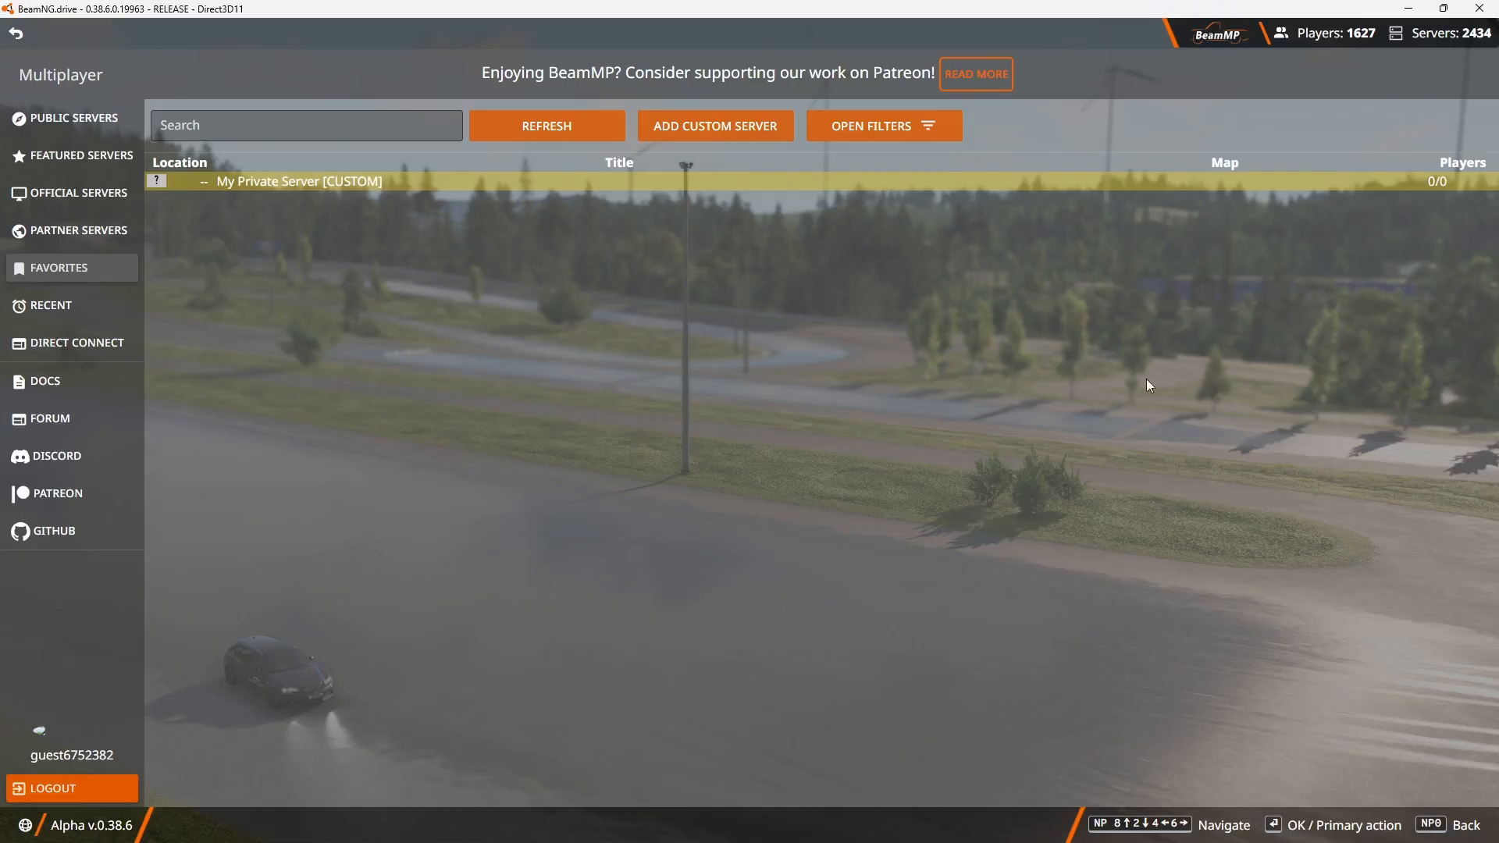
Open BeamMP's Direct Connect page and copy the tunnel's public address 209.25.140.22:1708 from the playit.gg page in Chrome.
left_click(56, 342)
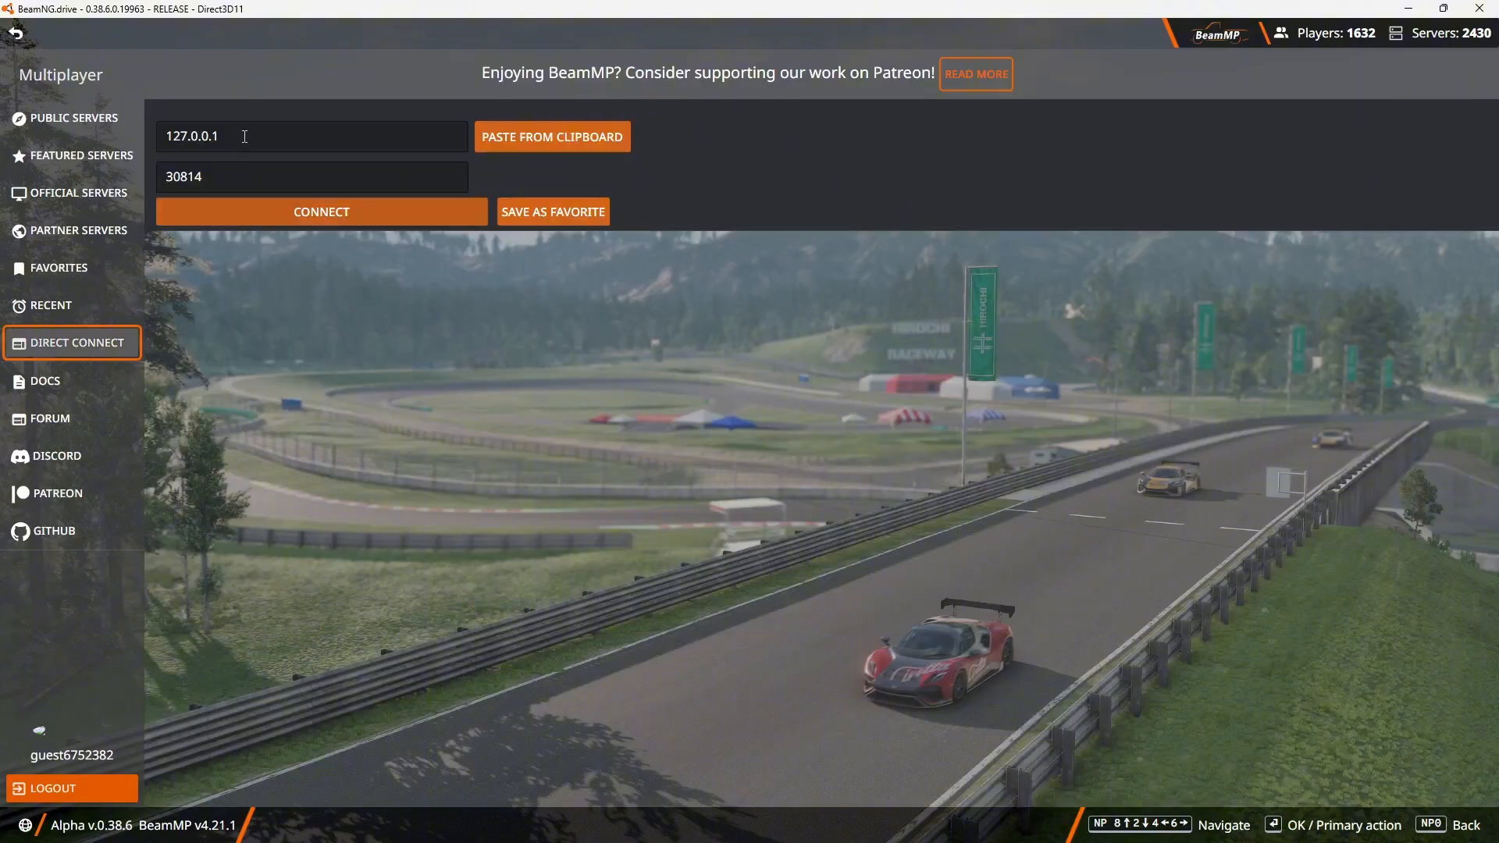
left_click_drag(243, 136, 157, 148)
mouse_move(798, 830)
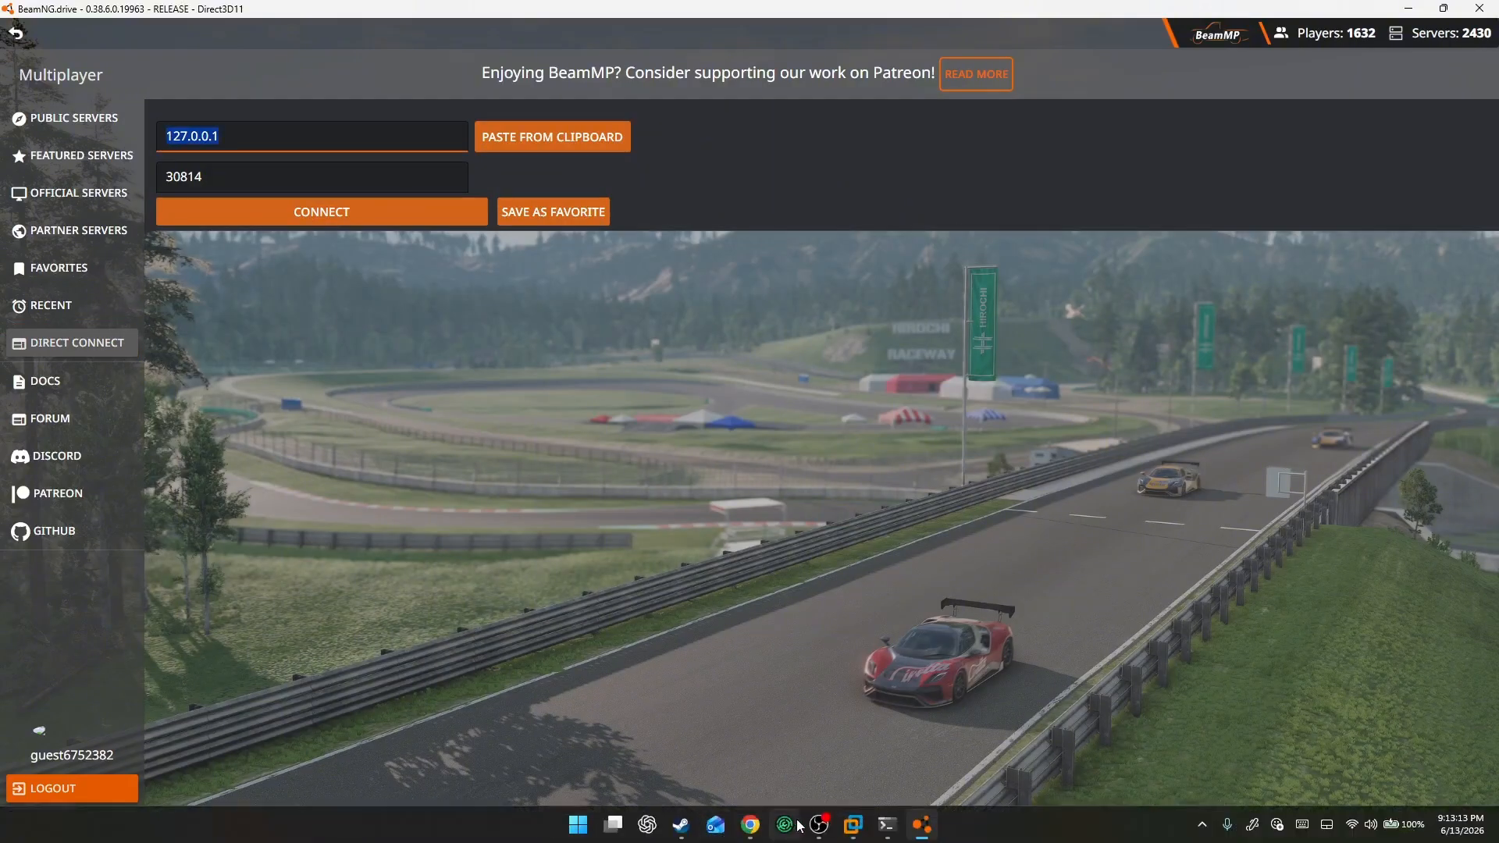
left_click(751, 826)
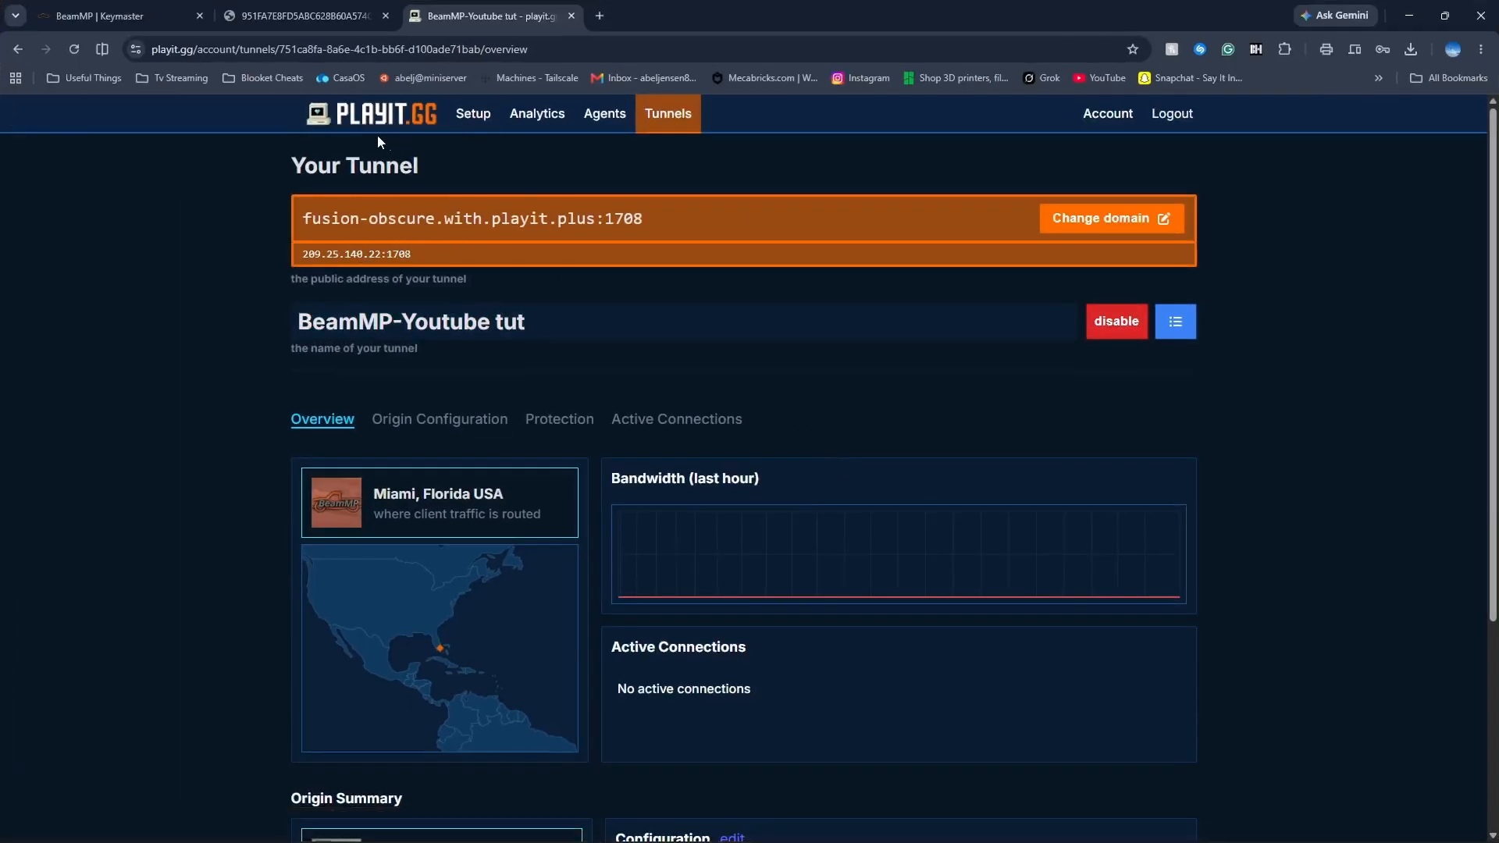
triple_click(335, 253)
key("ctrl+c")
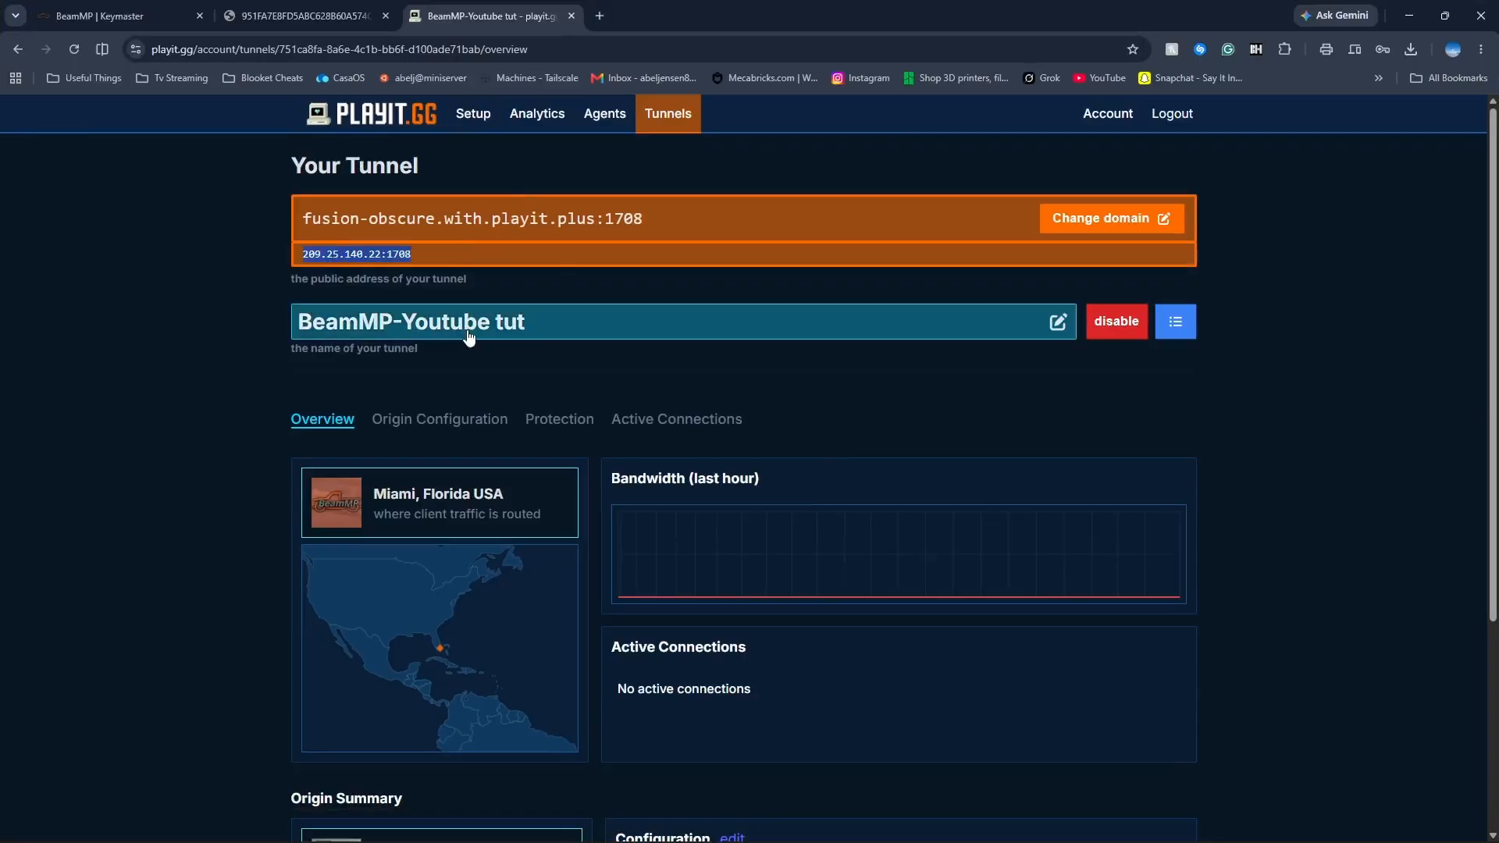
left_click(1407, 16)
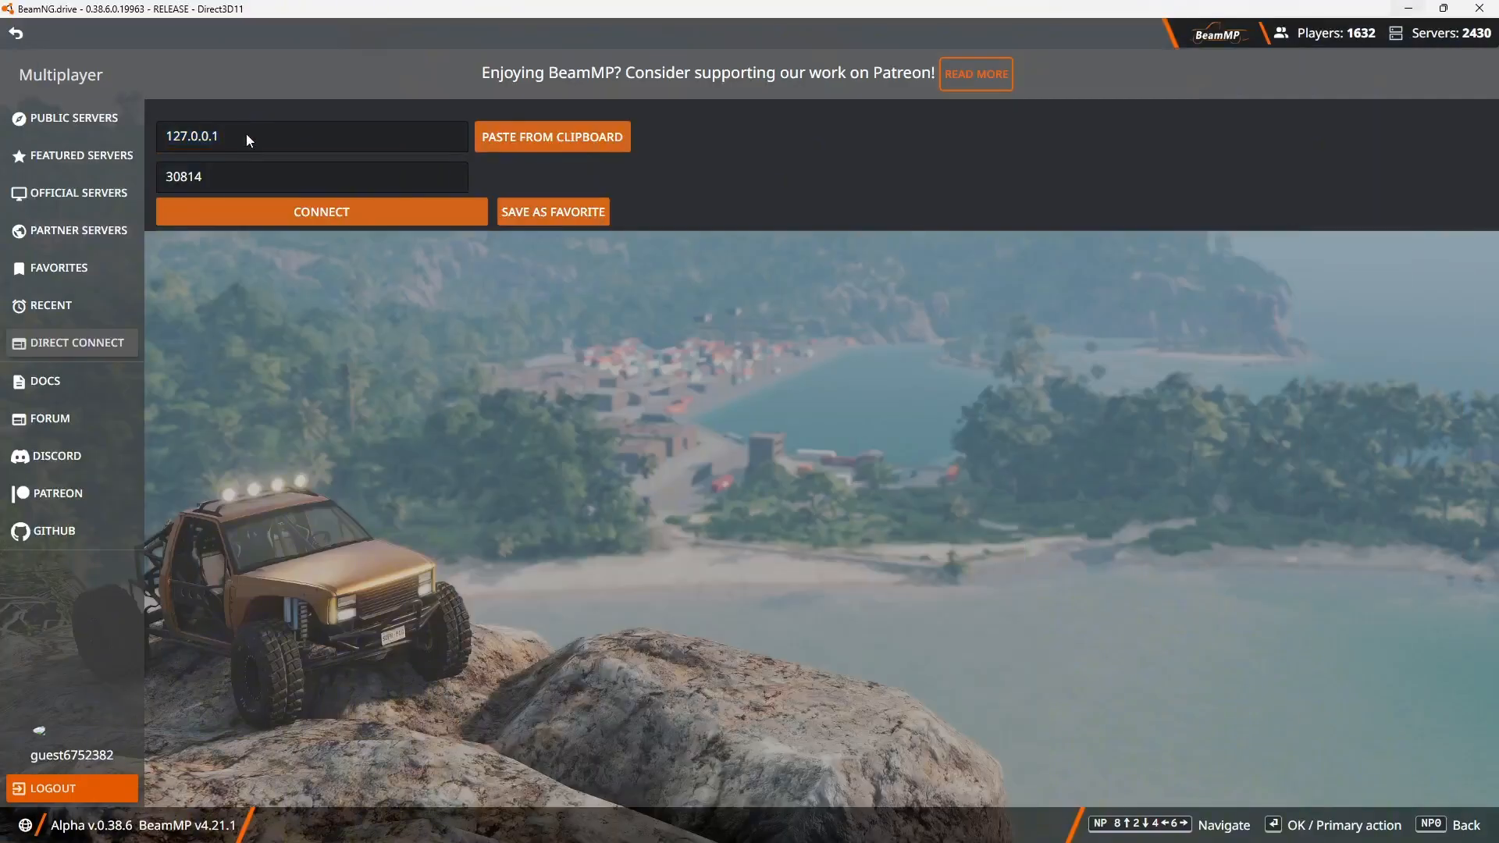
Replace the Direct Connect address with the copied tunnel address and connect to the server.
left_click(168, 138)
key("ctrl+v")
left_click(351, 223)
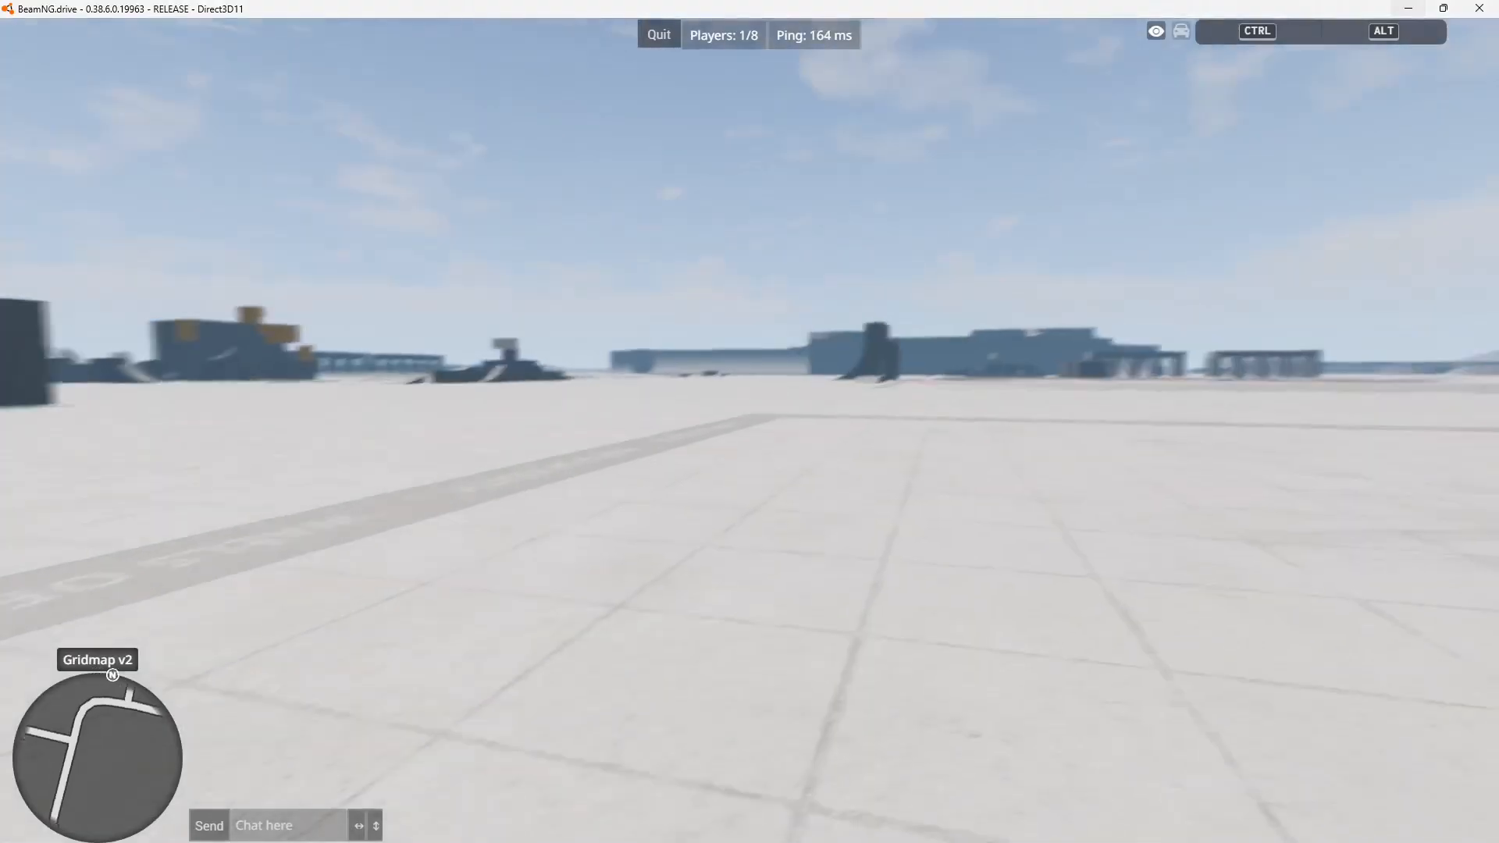
Look around the joined Gridmap v2 server and browse the available vehicles in the vehicle selector.
key("a")
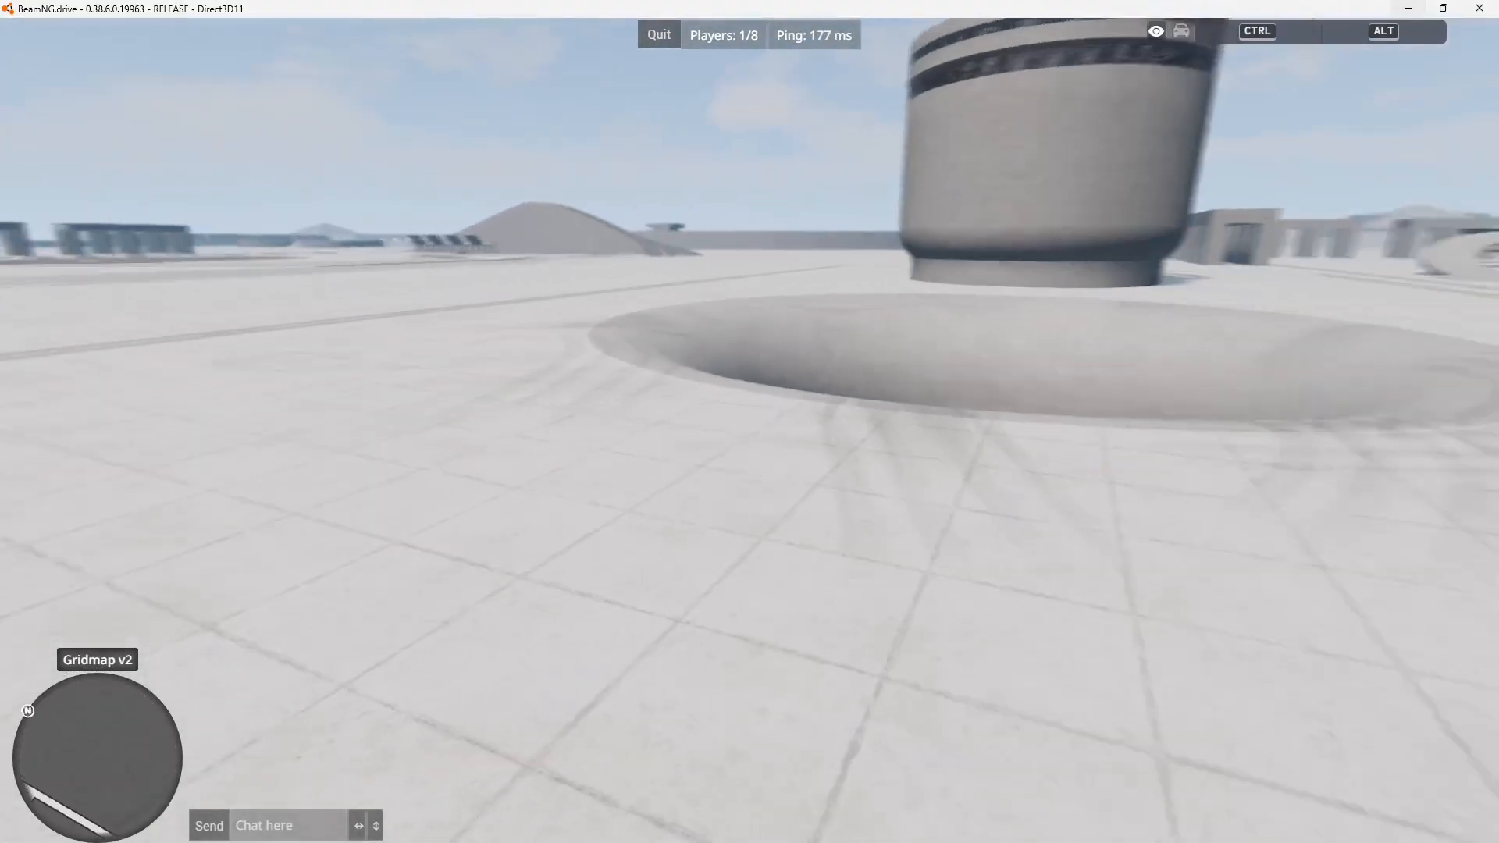
key("ctrl")
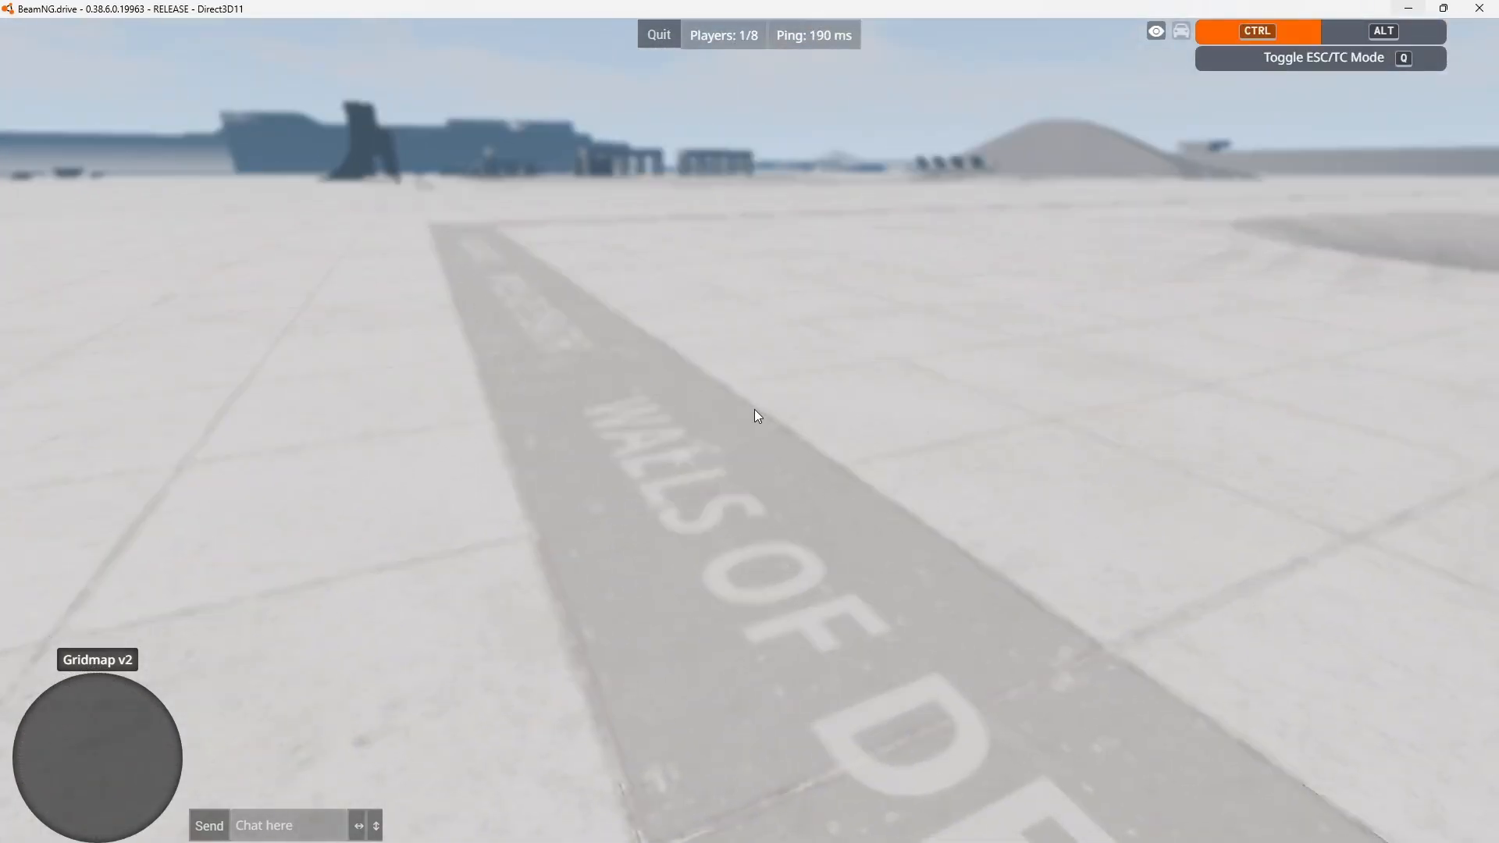
key("ctrl+e")
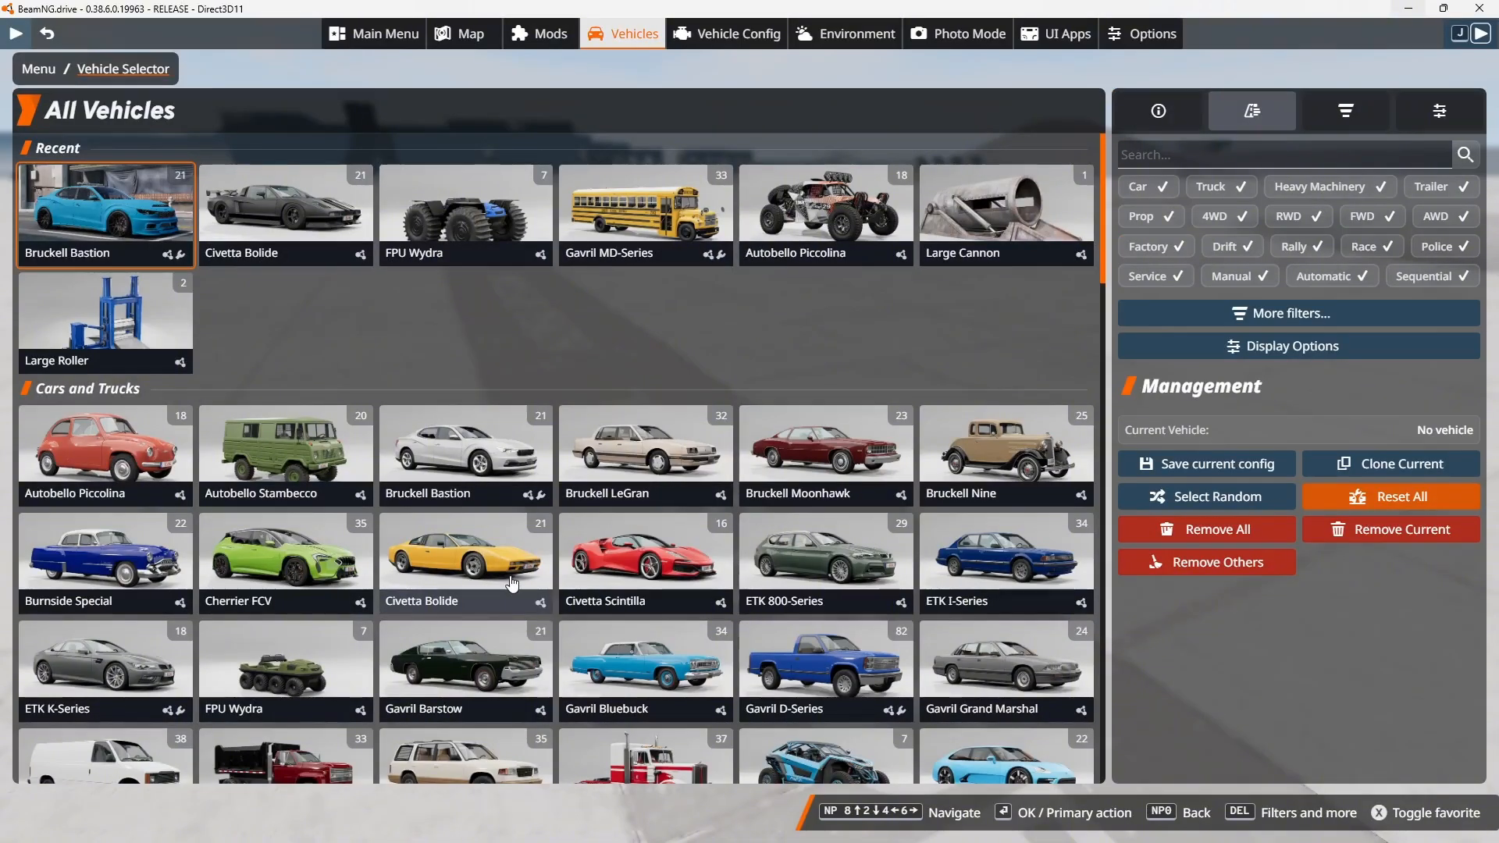
scroll(773, 661, "down", 2)
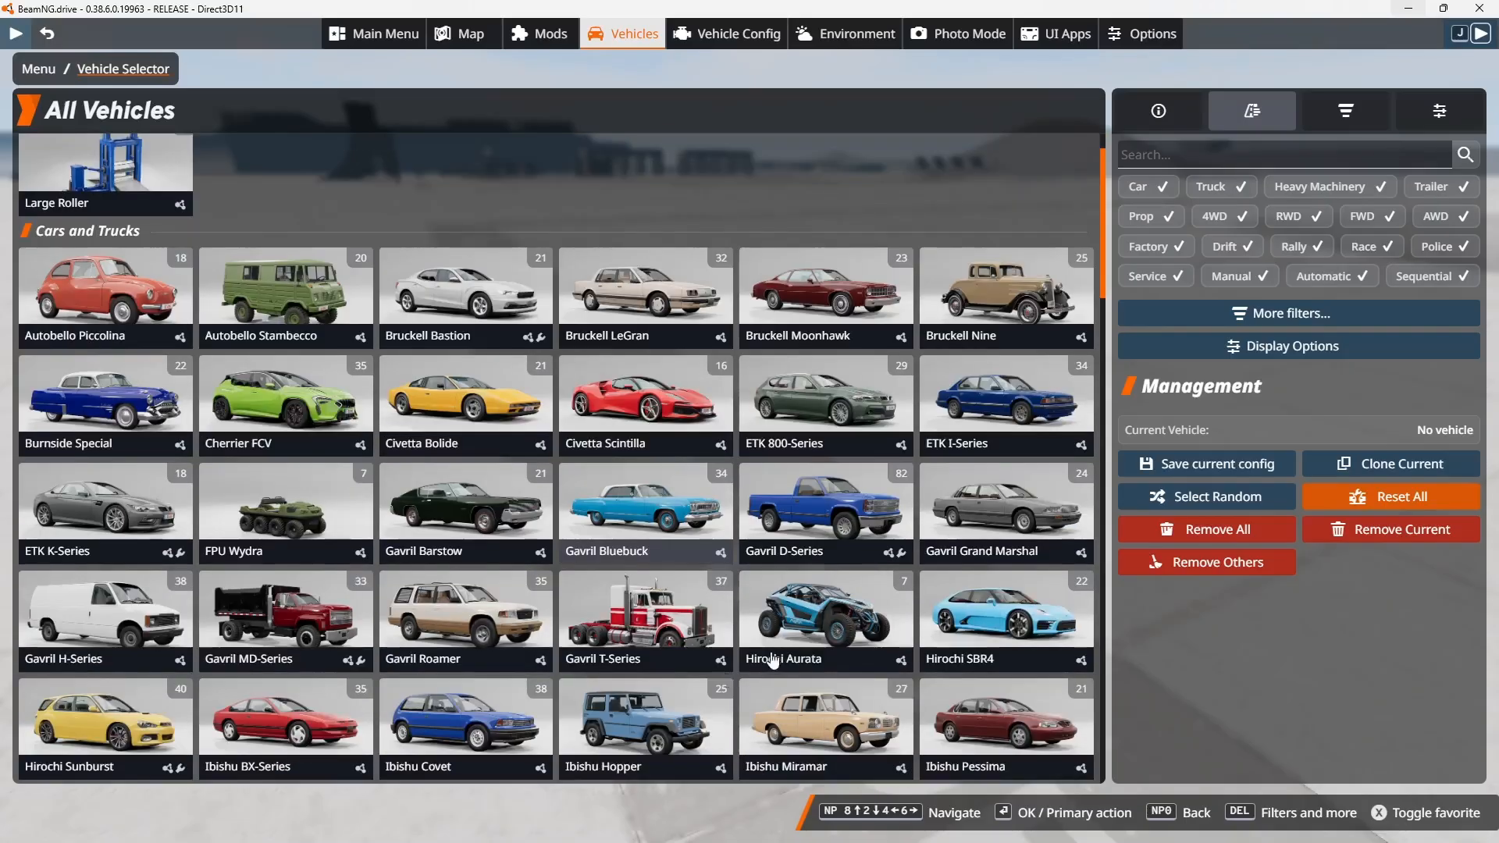
scroll(773, 662, "down", 2)
scroll(773, 661, "up", 5)
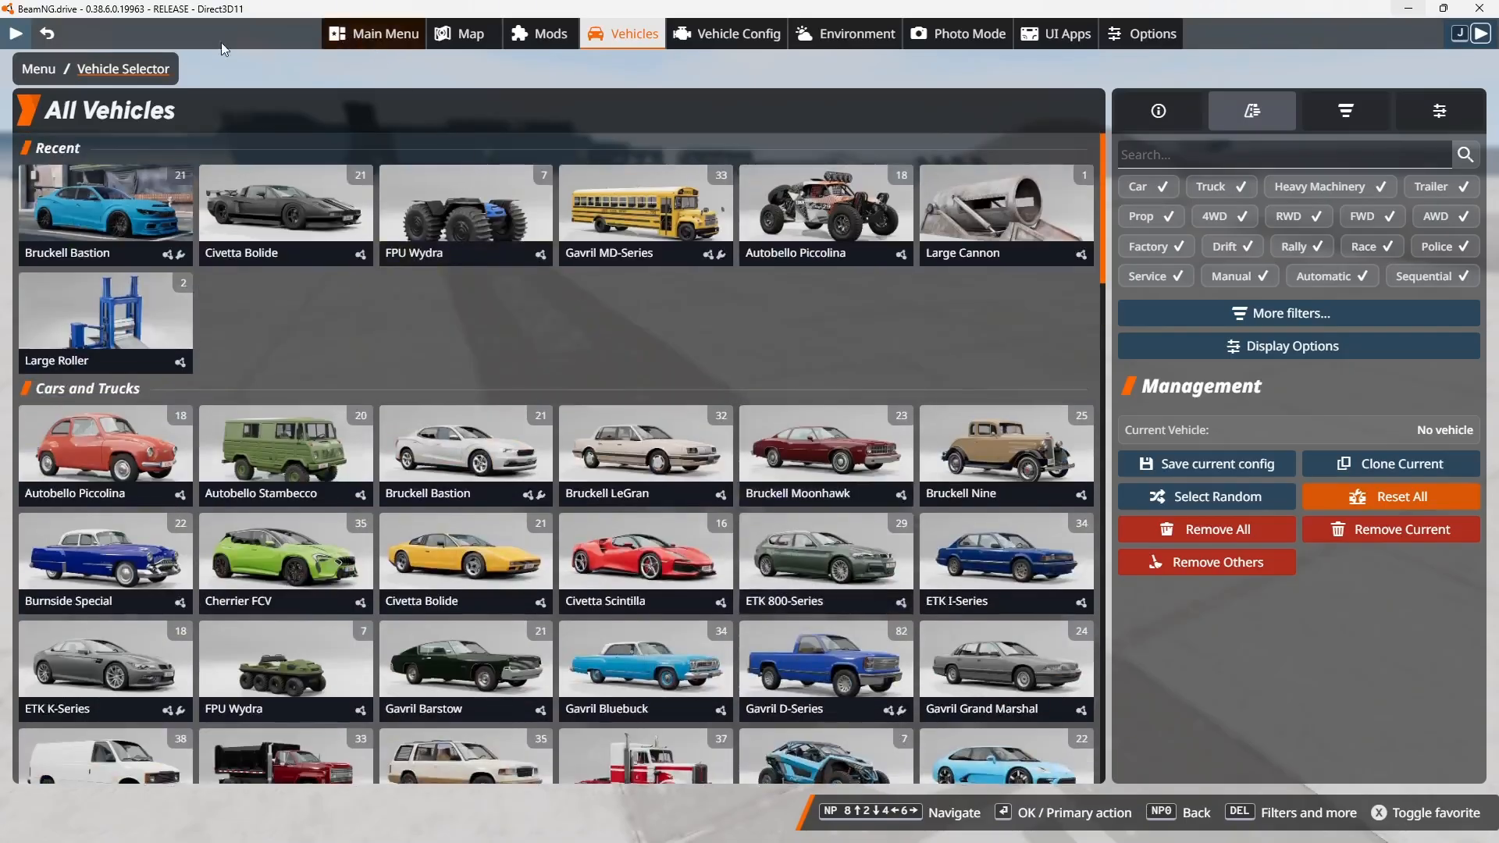
Leave the vehicle selector and quit BeamNG.drive from its main menu.
left_click(47, 34)
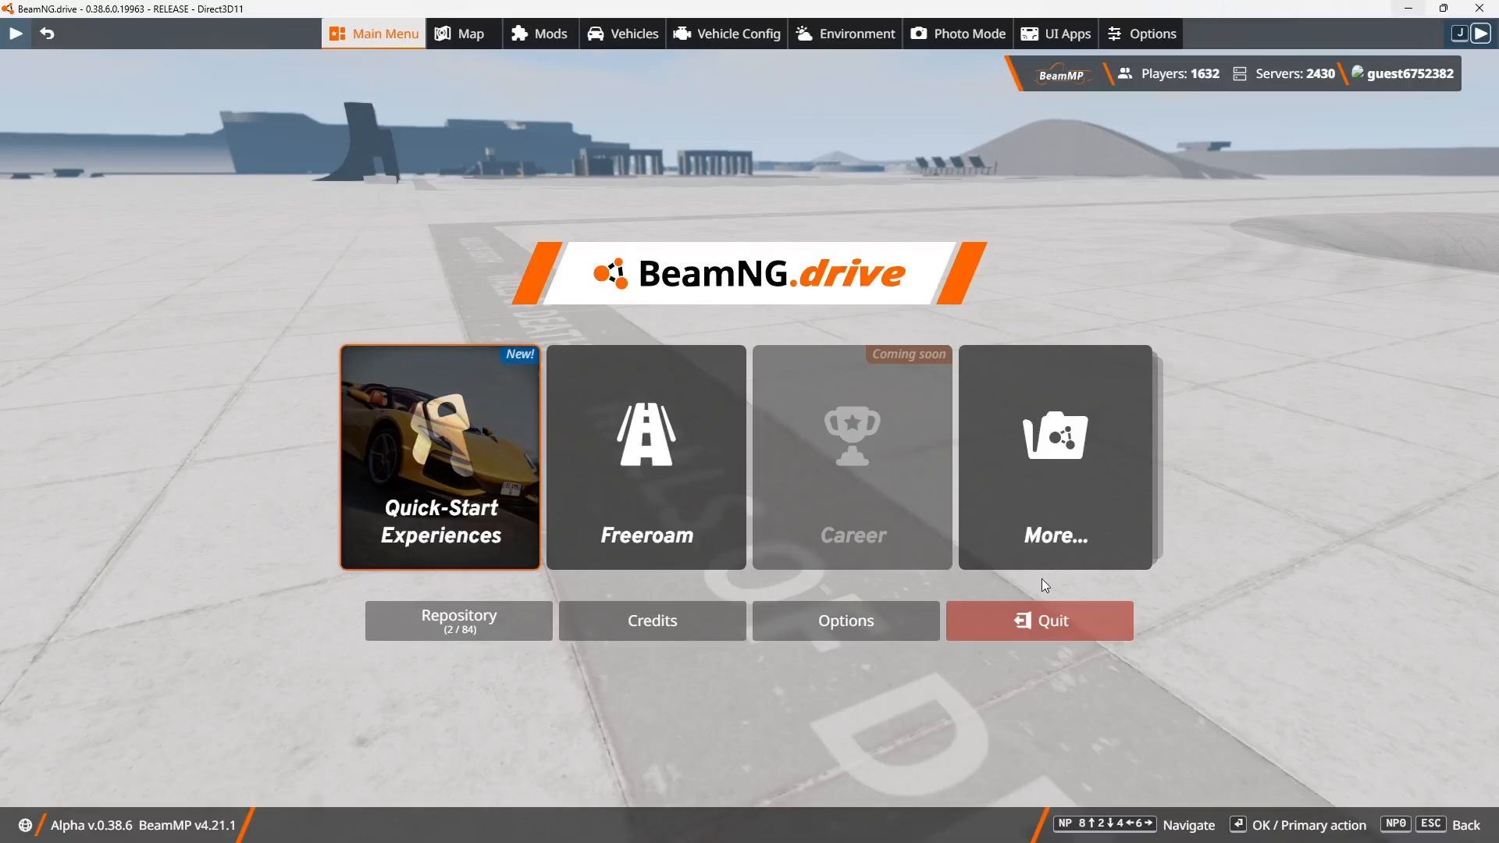
left_click(1041, 627)
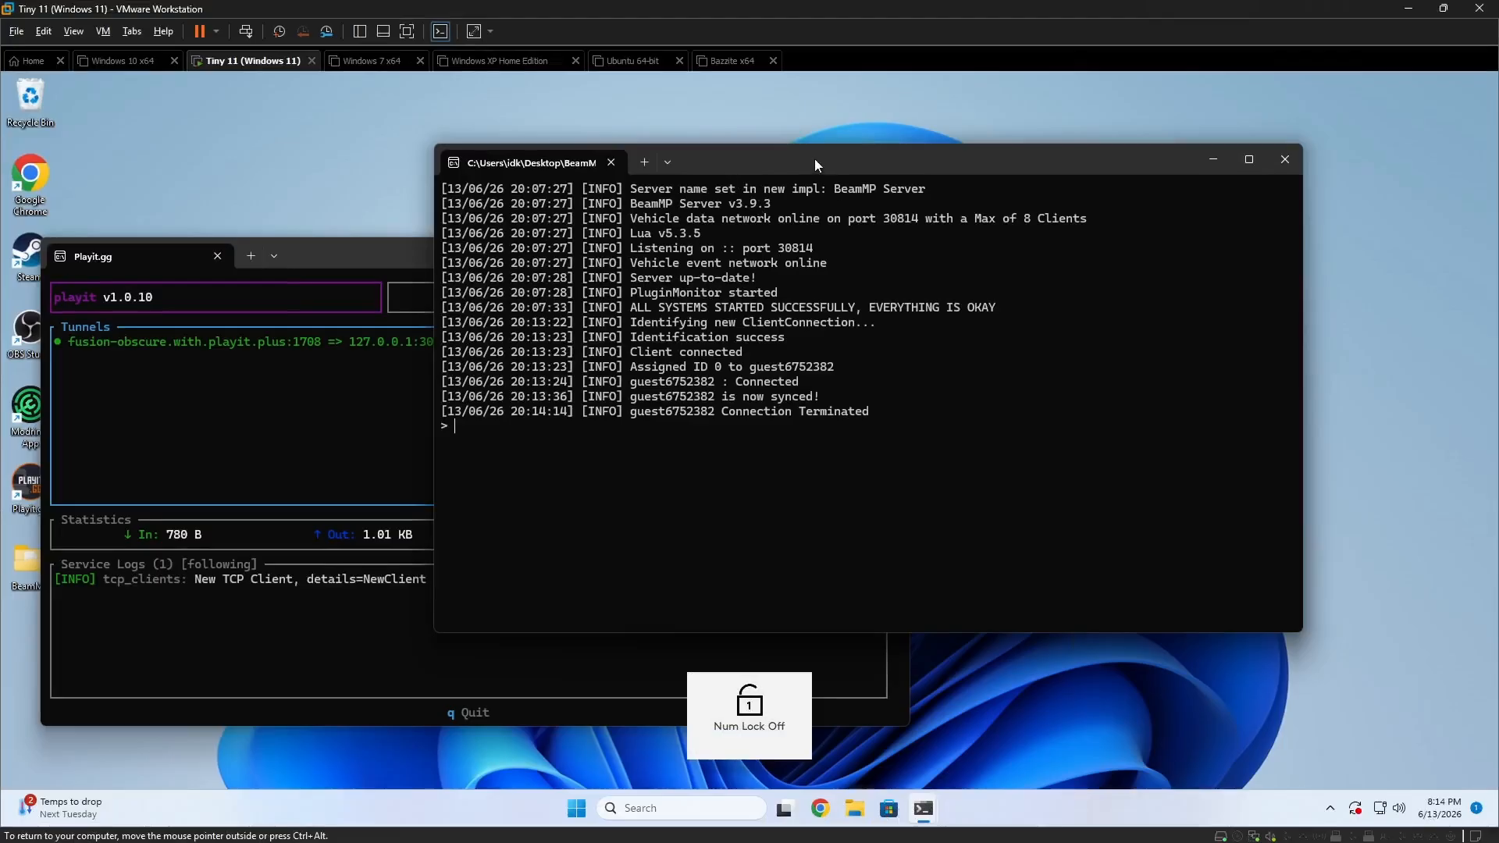
In the Tiny 11 virtual machine, examine the client connection entries in the BeamMP server console and the Playit.gg service log.
left_click_drag(815, 160, 755, 177)
left_click_drag(836, 430, 421, 381)
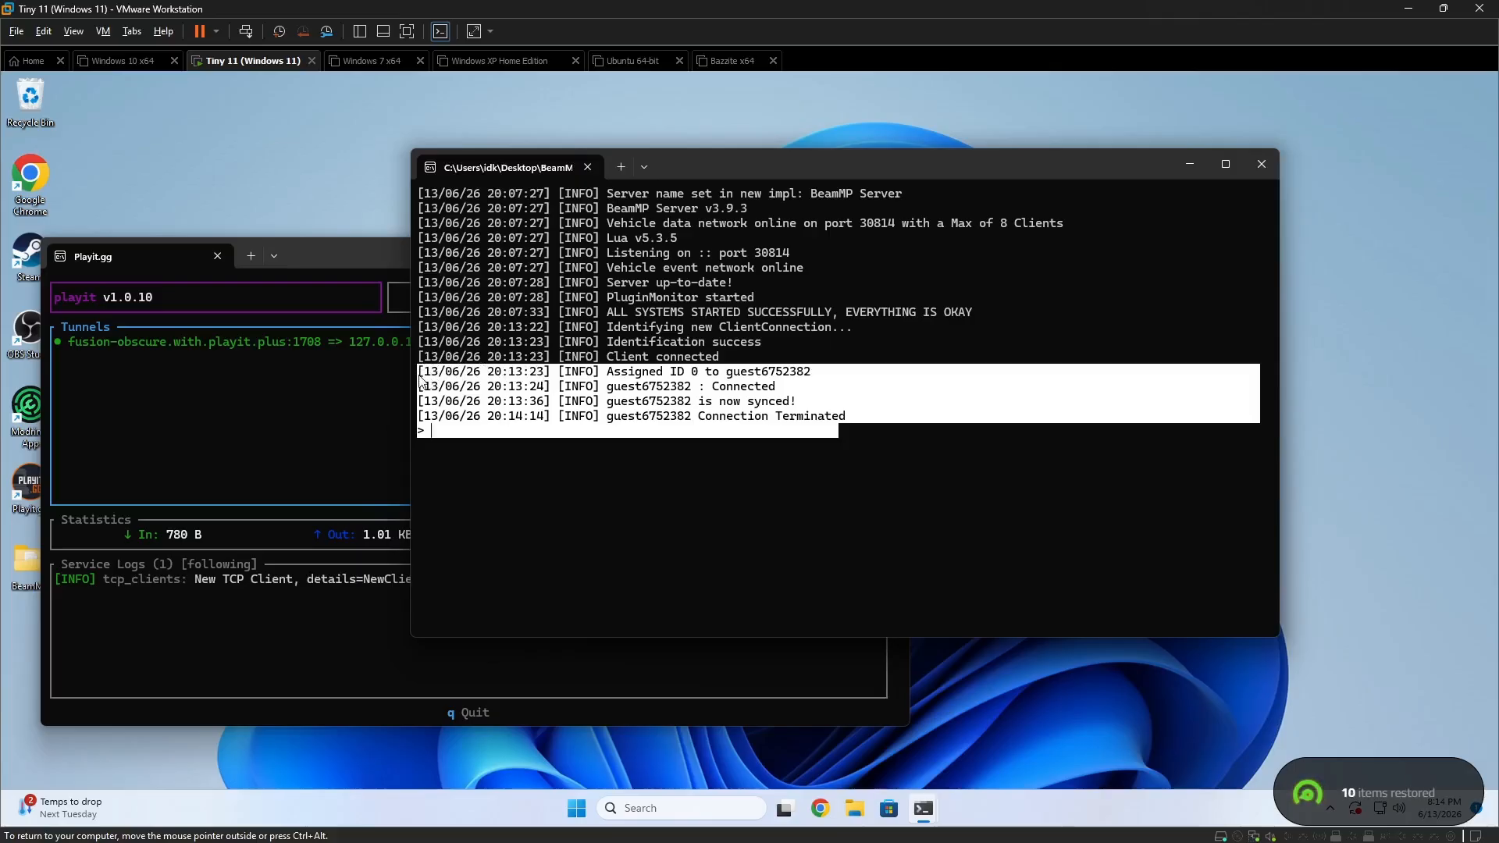
left_click(880, 470)
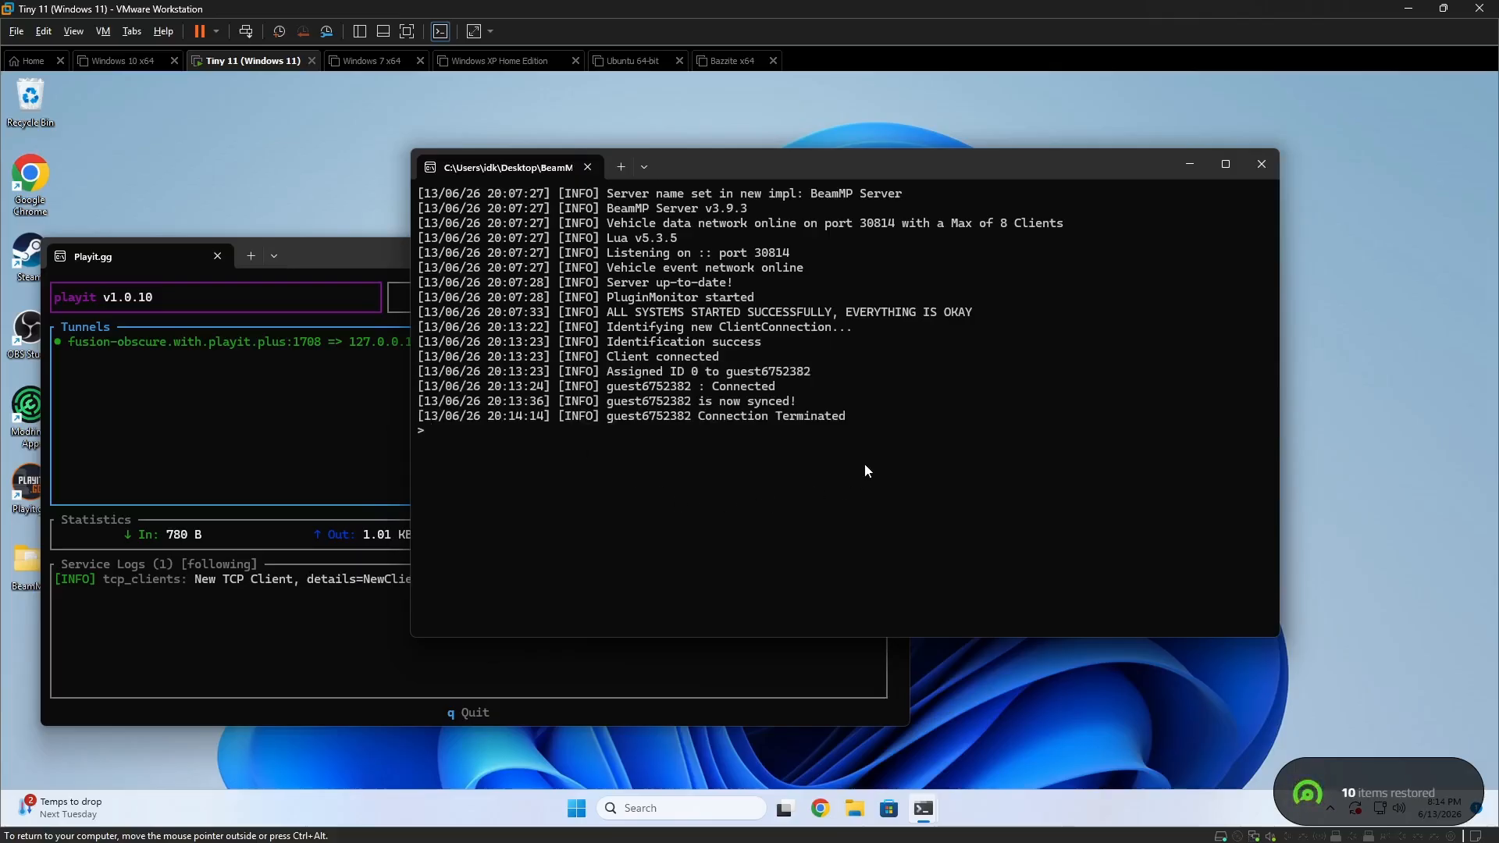
left_click_drag(351, 264, 385, 253)
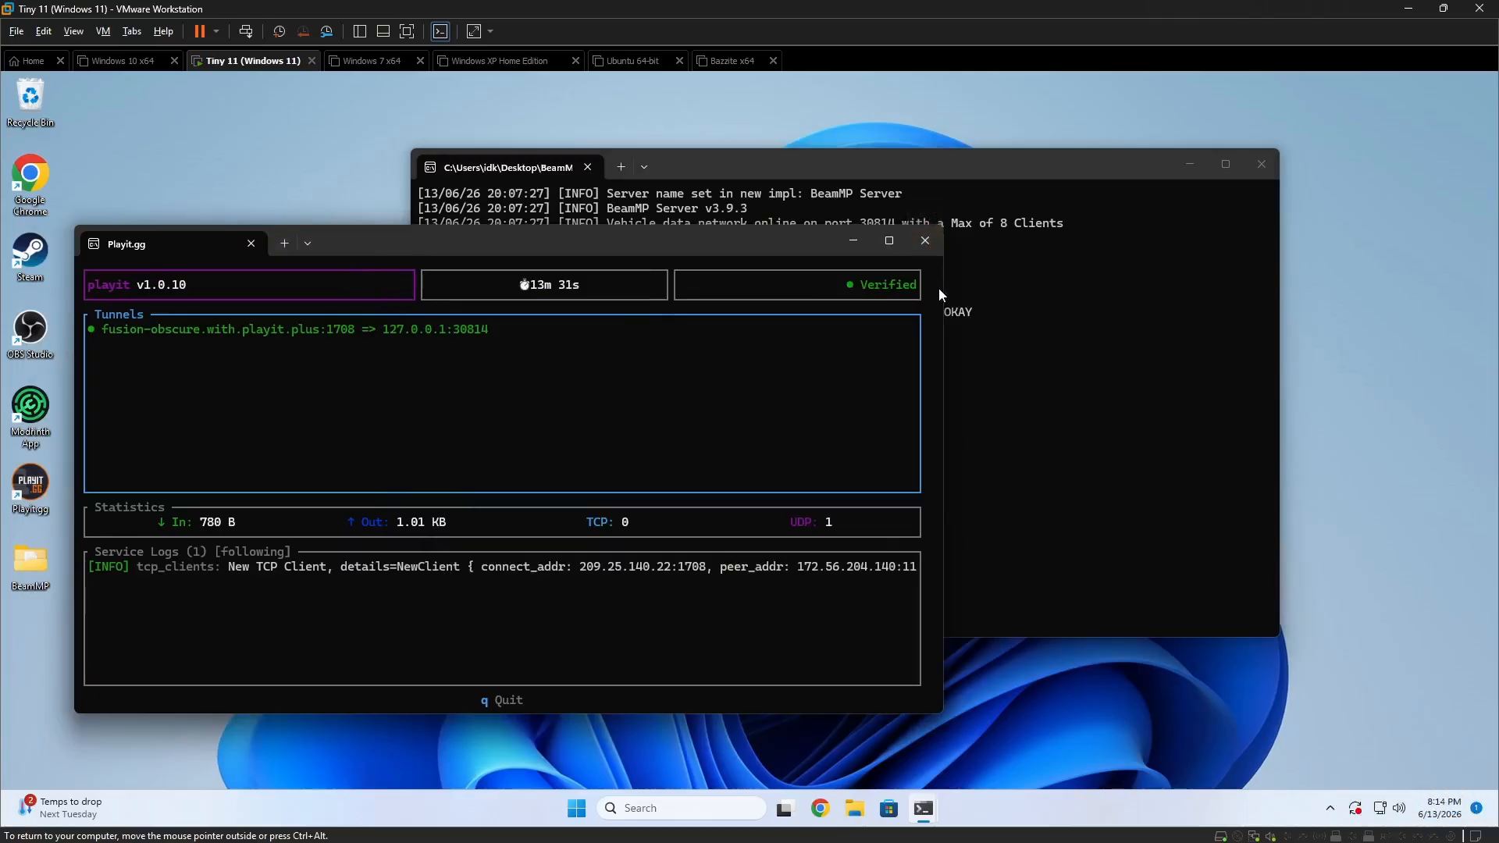
Close the Playit.gg and BeamMP server windows and remove the Desktop 2 virtual desktop.
left_click(924, 242)
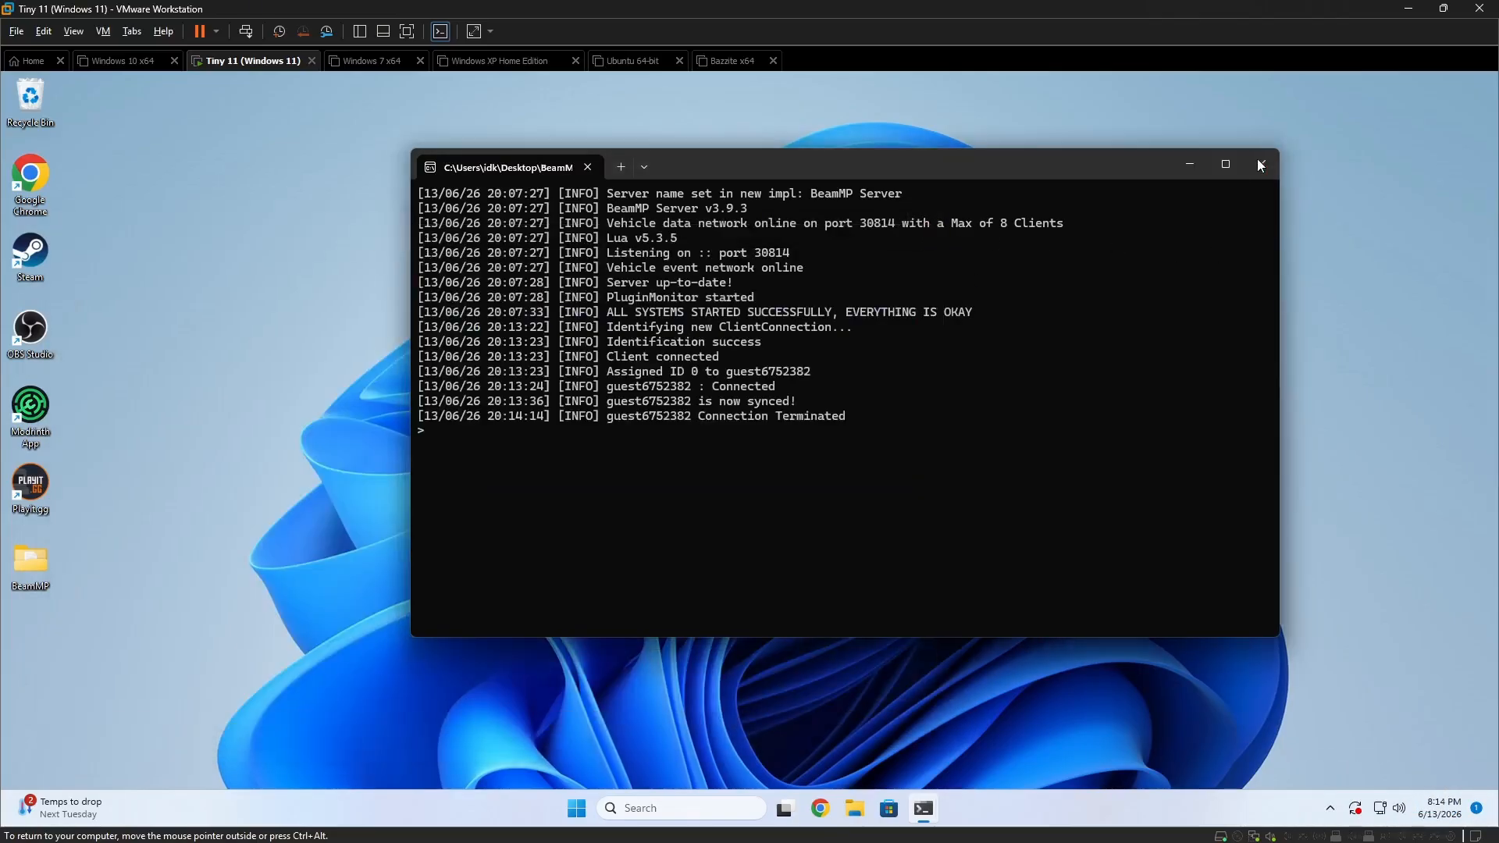
left_click(1259, 163)
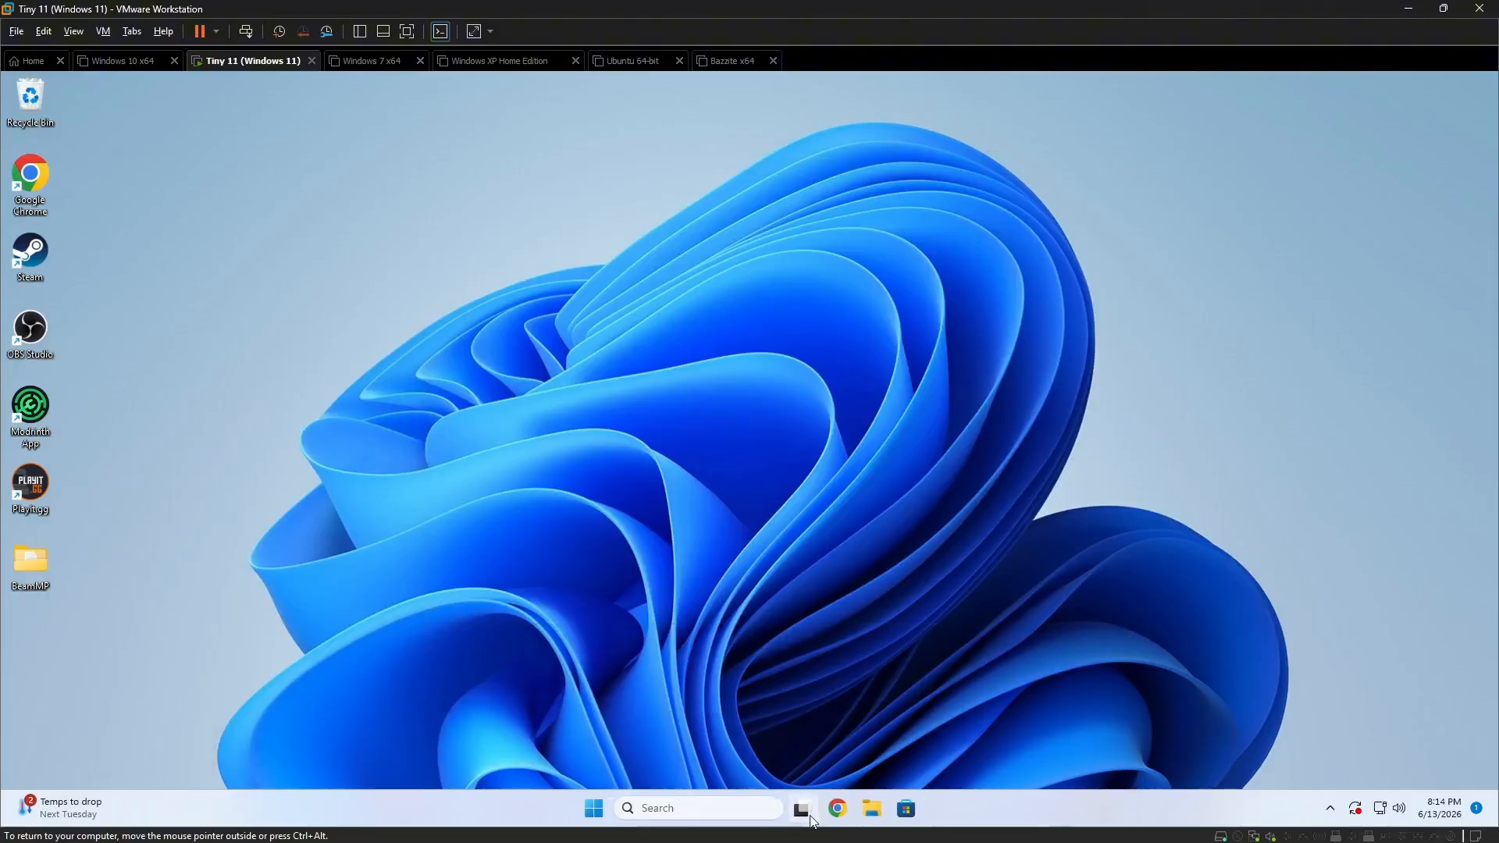
mouse_move(807, 815)
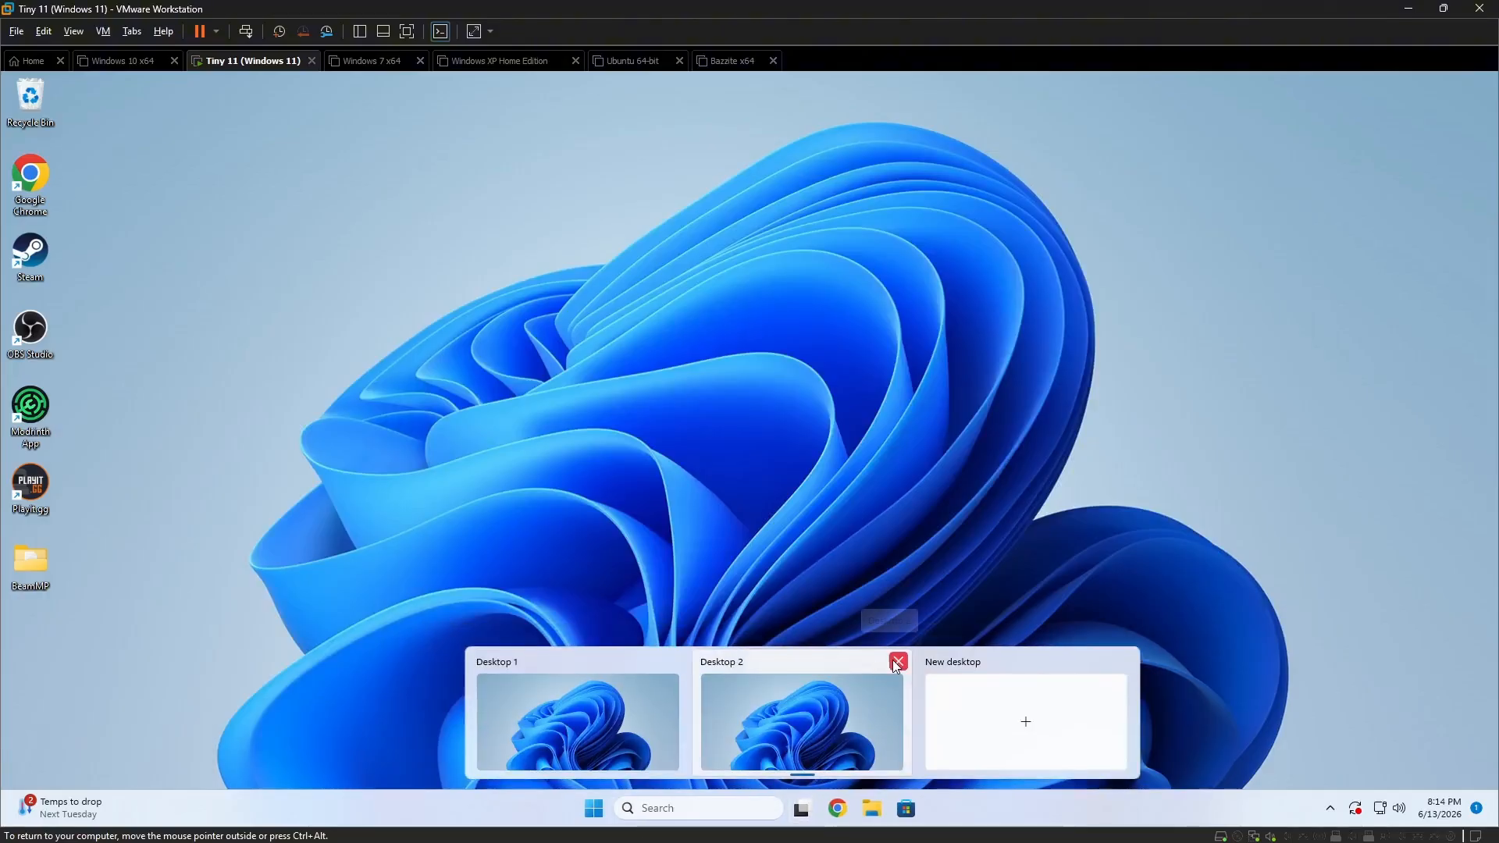
left_click(897, 660)
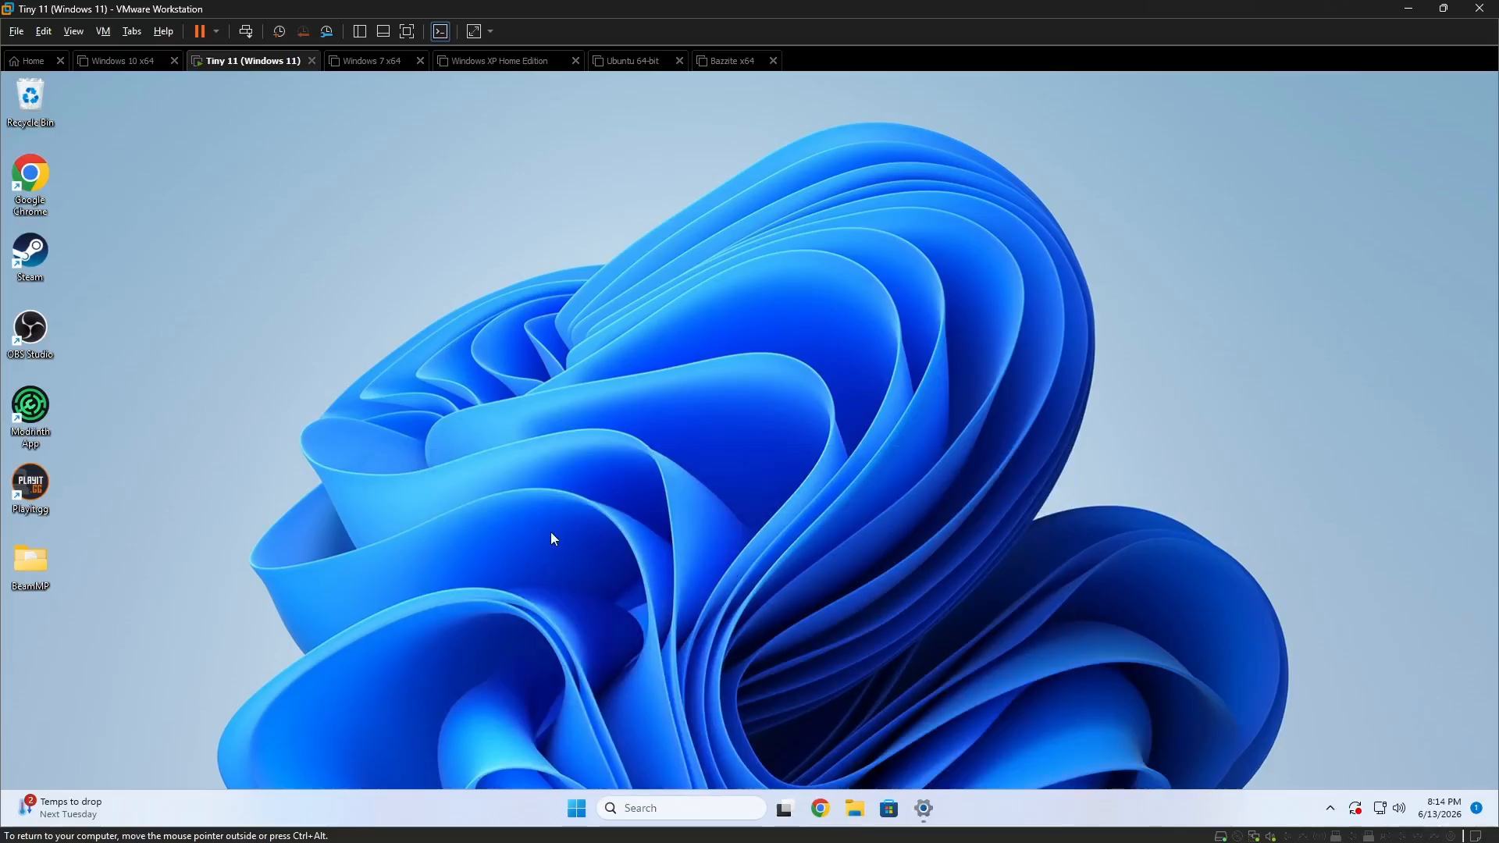
Open the Client folder in the desktop BeamMP folder's Resources and examine the location for client mods.
left_click(25, 571)
double_click(44, 576)
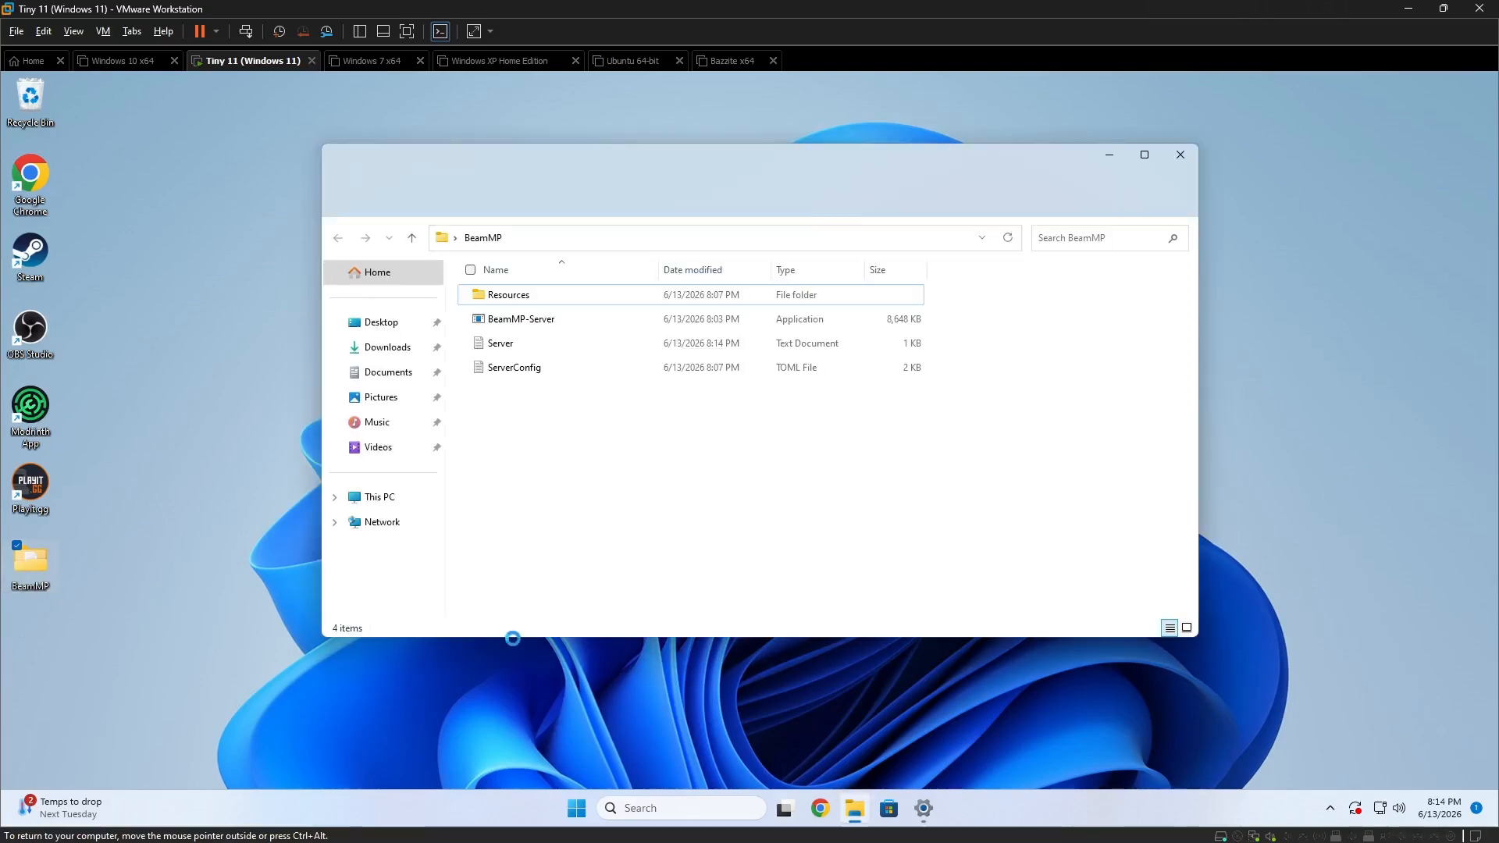
double_click(529, 296)
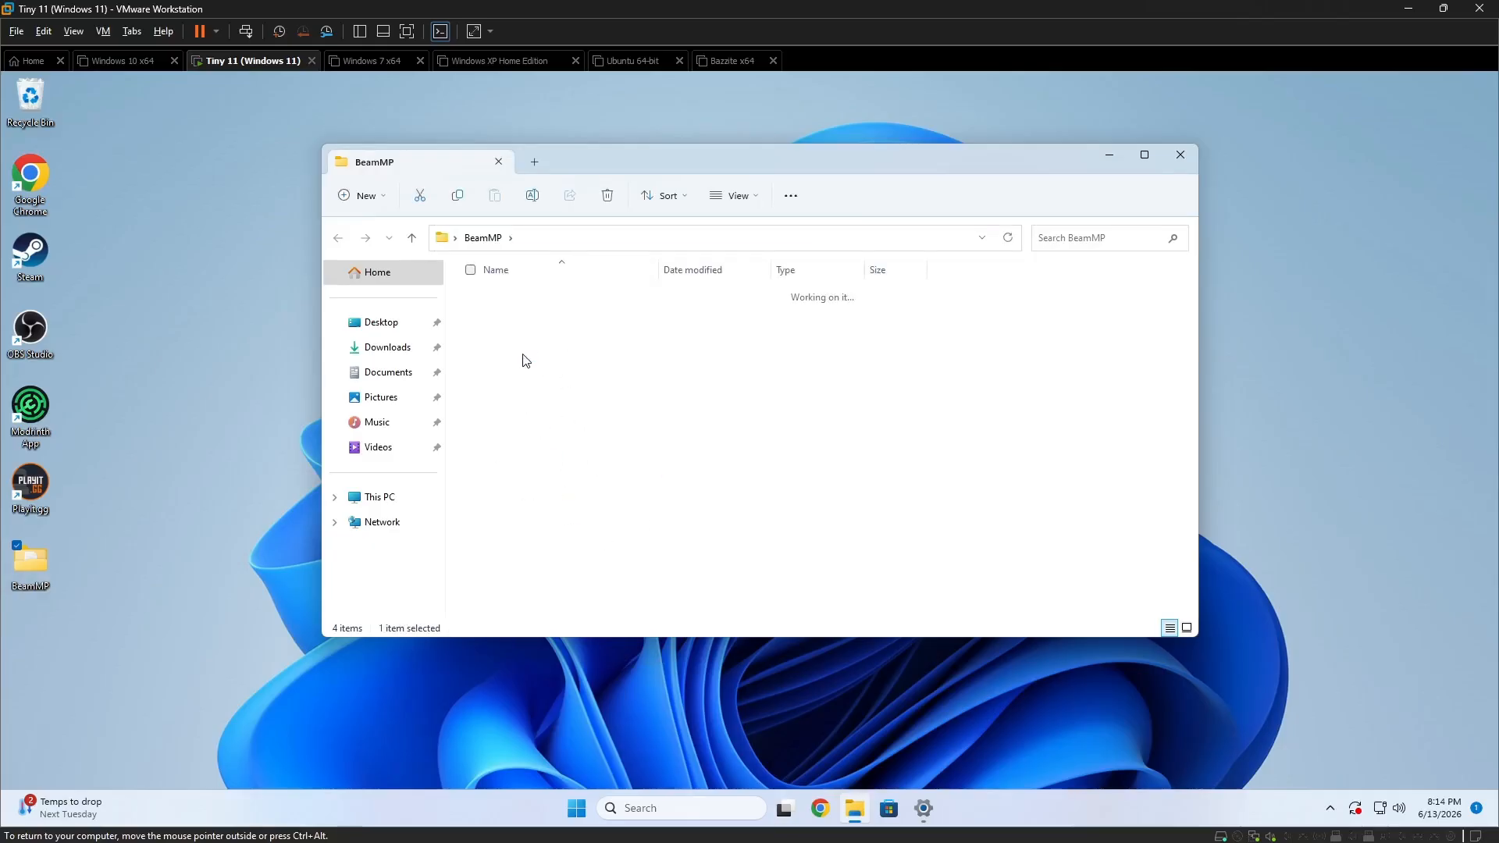
left_click(520, 303)
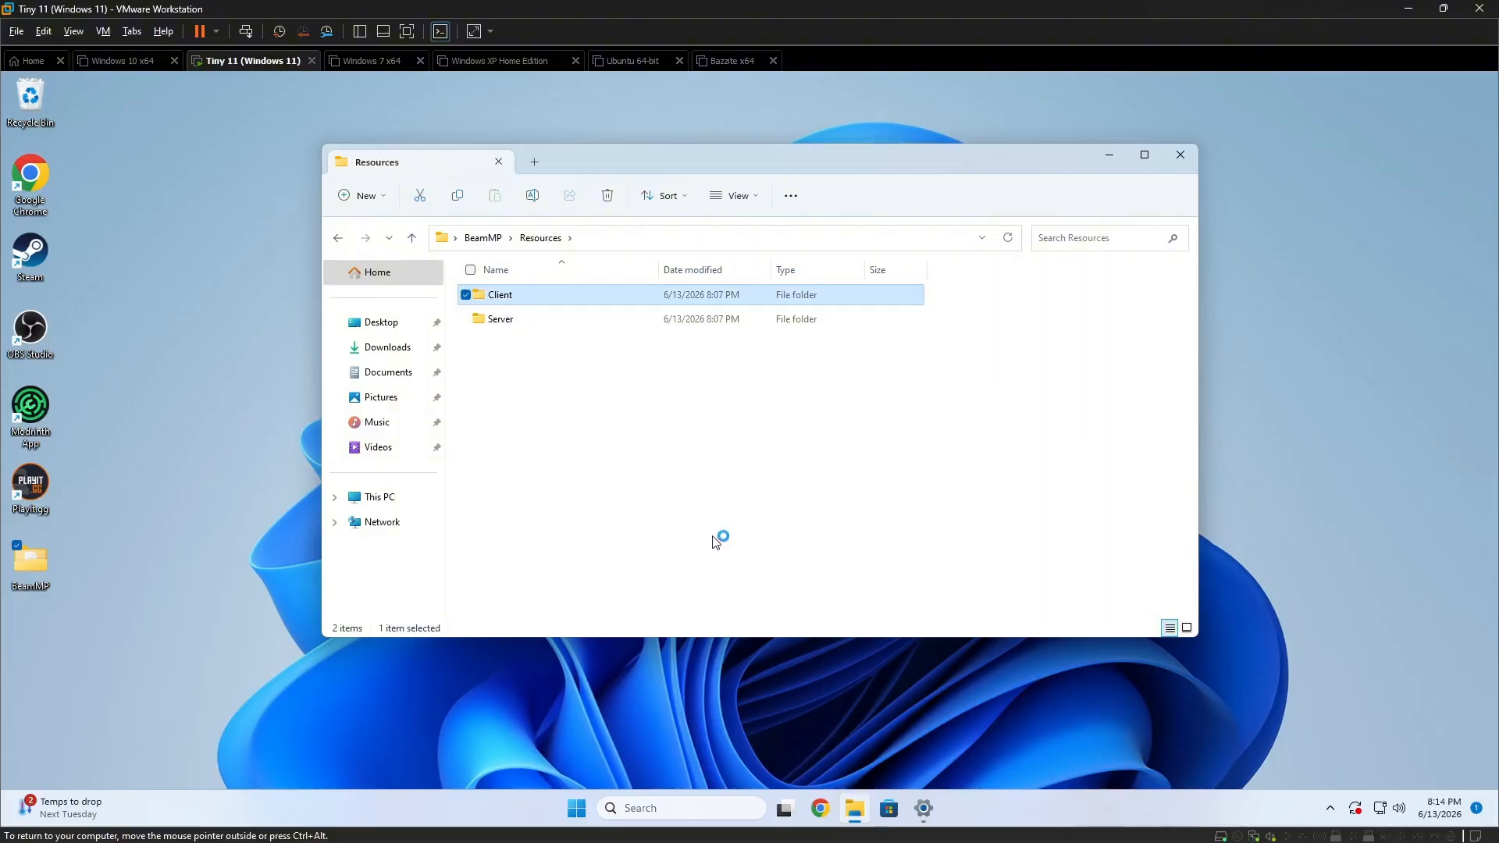
left_click_drag(533, 583, 765, 349)
left_click_drag(515, 572, 906, 348)
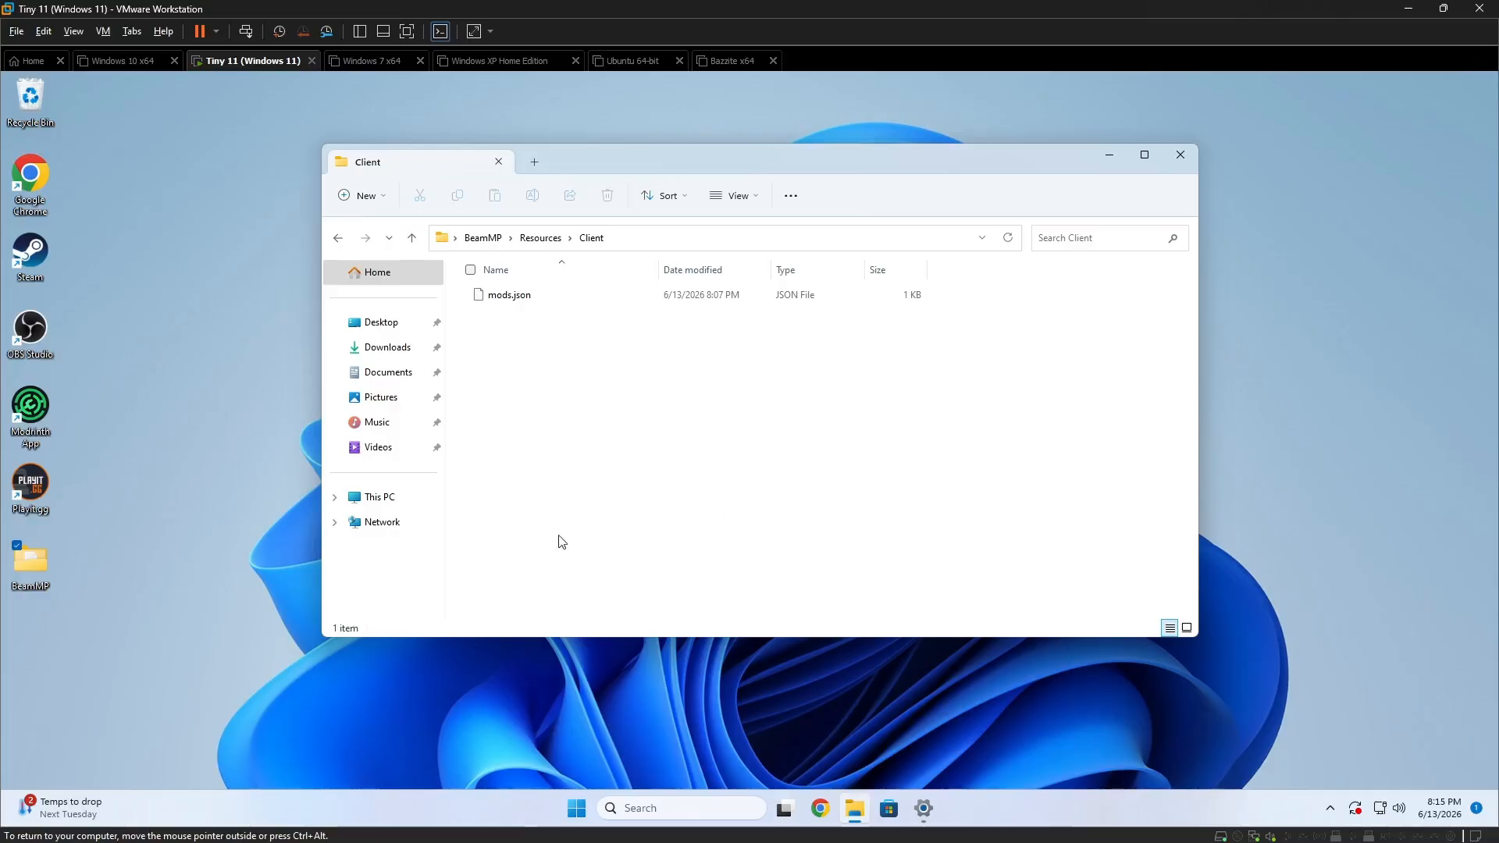
left_click_drag(487, 572, 933, 349)
left_click_drag(554, 564, 917, 386)
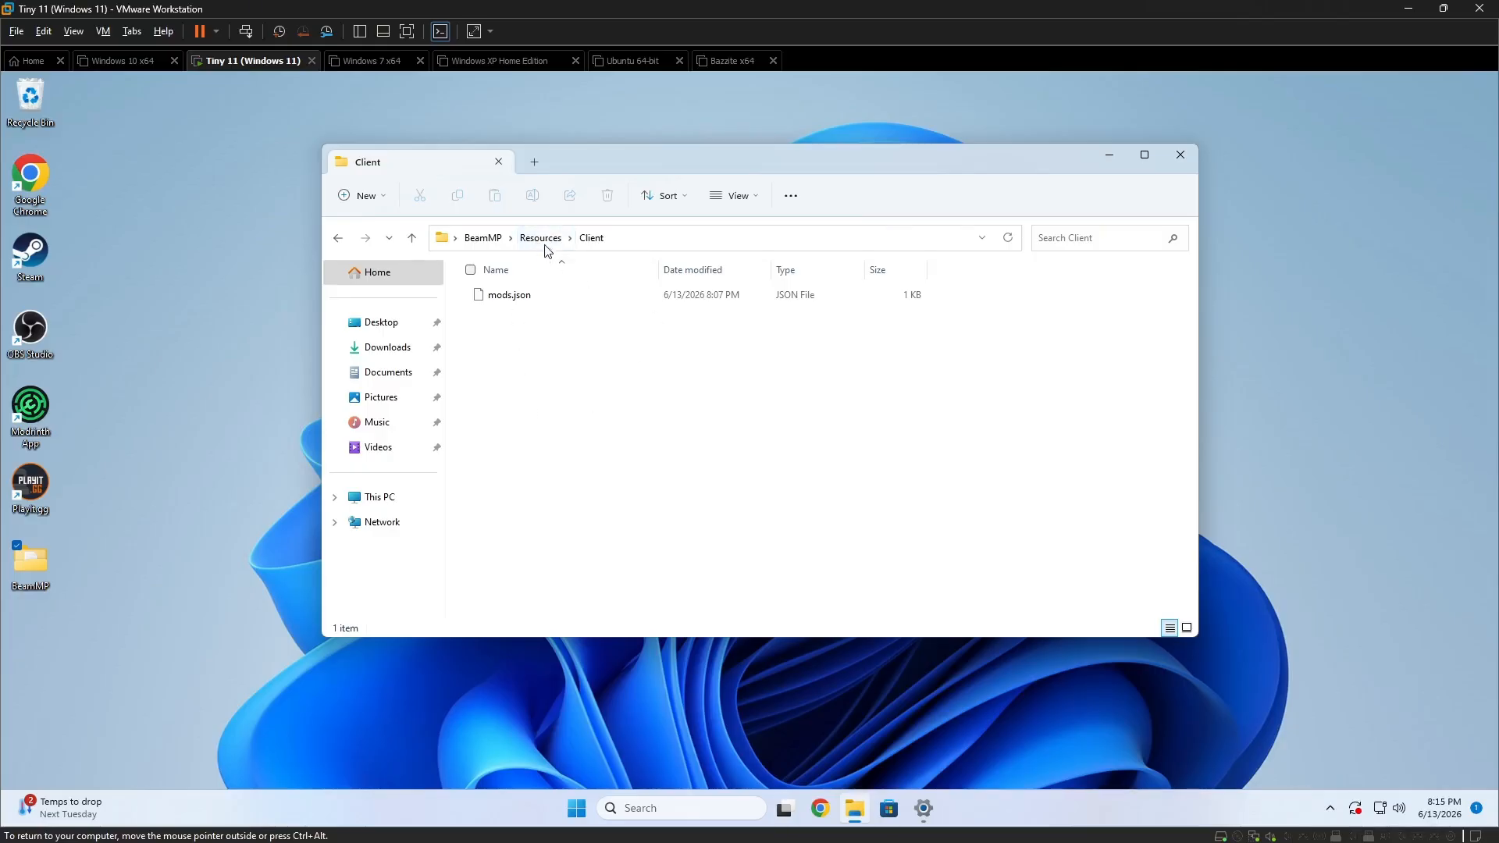
Go back to the main BeamMP folder, look over its server files, and close the folder window.
left_click_drag(1083, 156, 1027, 118)
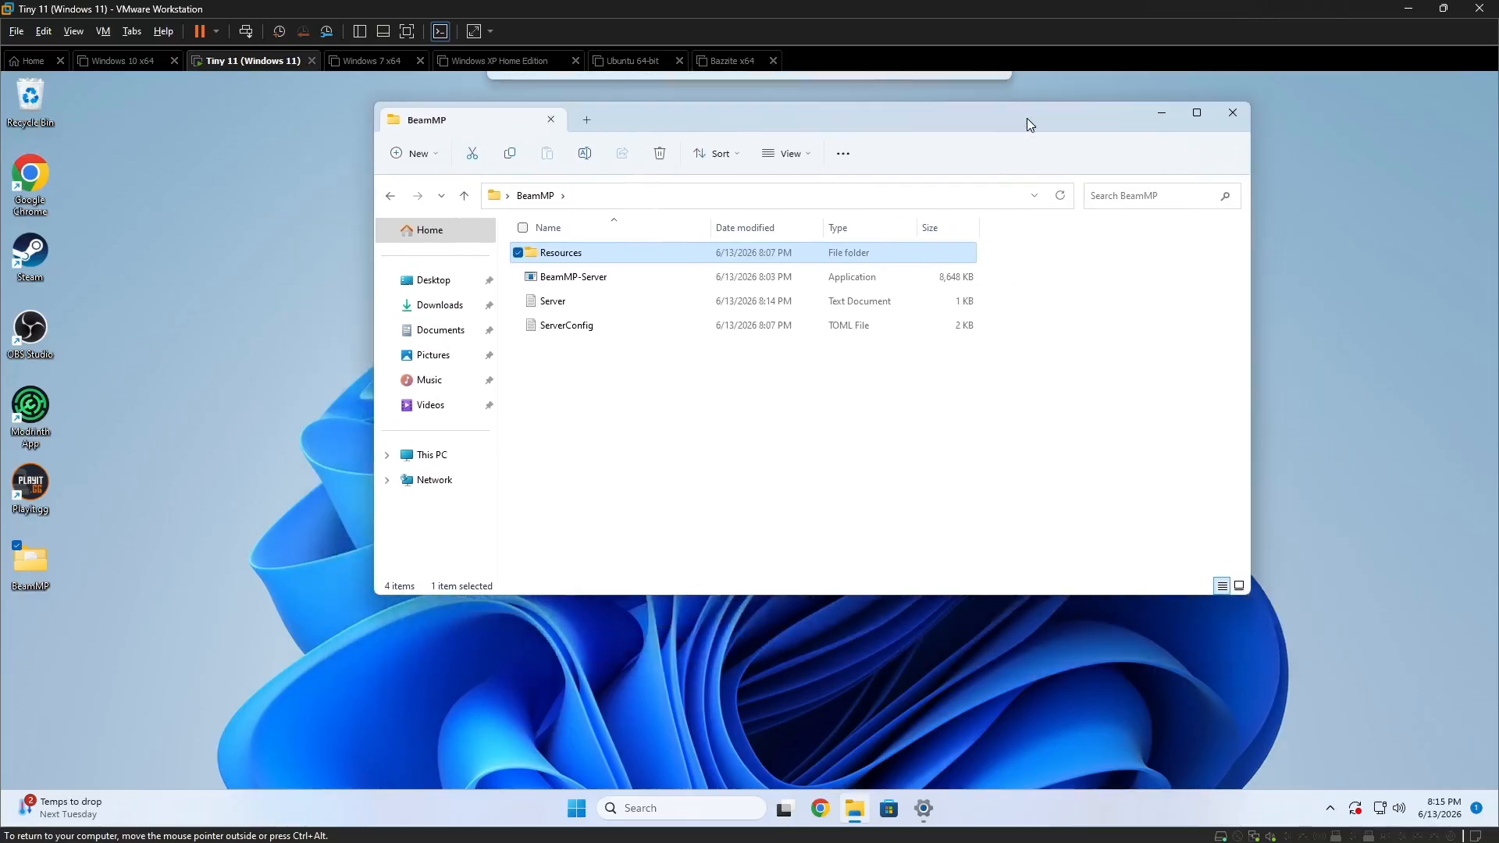
left_click_drag(529, 425, 668, 222)
left_click(662, 415)
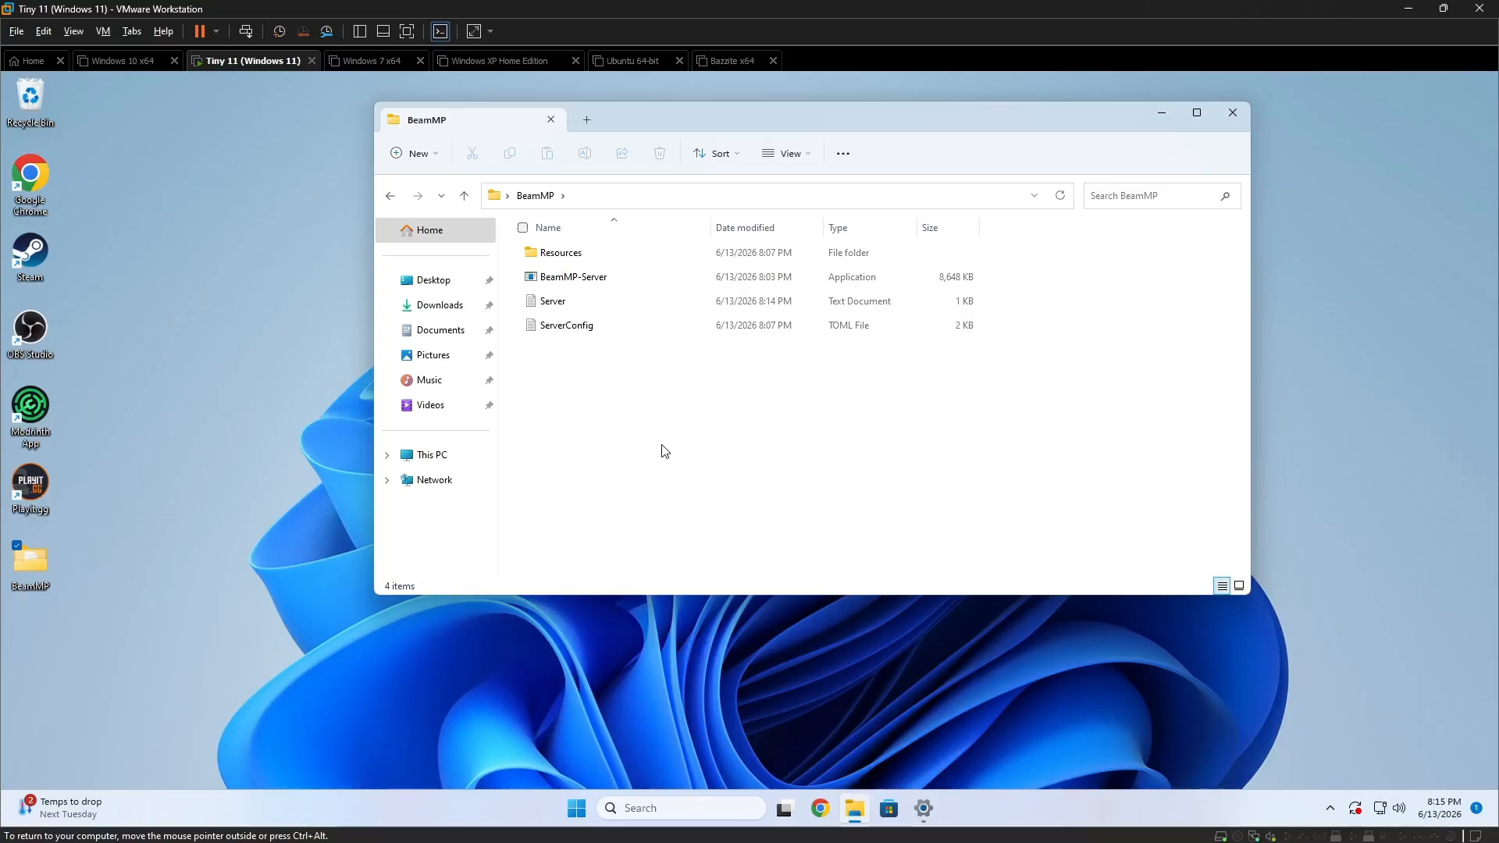
left_click_drag(548, 375, 676, 218)
left_click(653, 419)
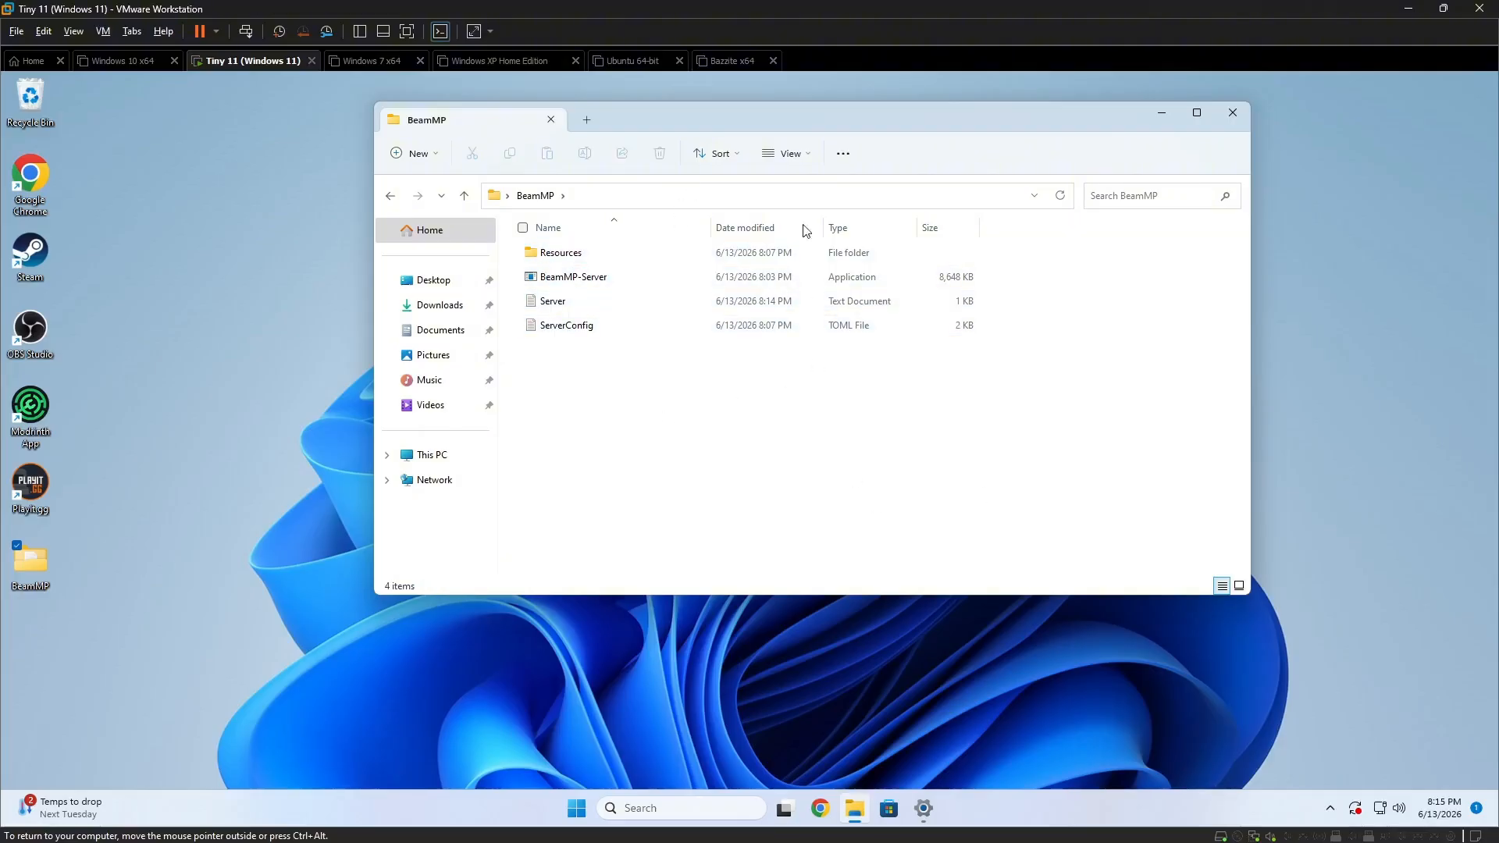
left_click_drag(654, 119, 349, 86)
left_click_drag(315, 612, 316, 619)
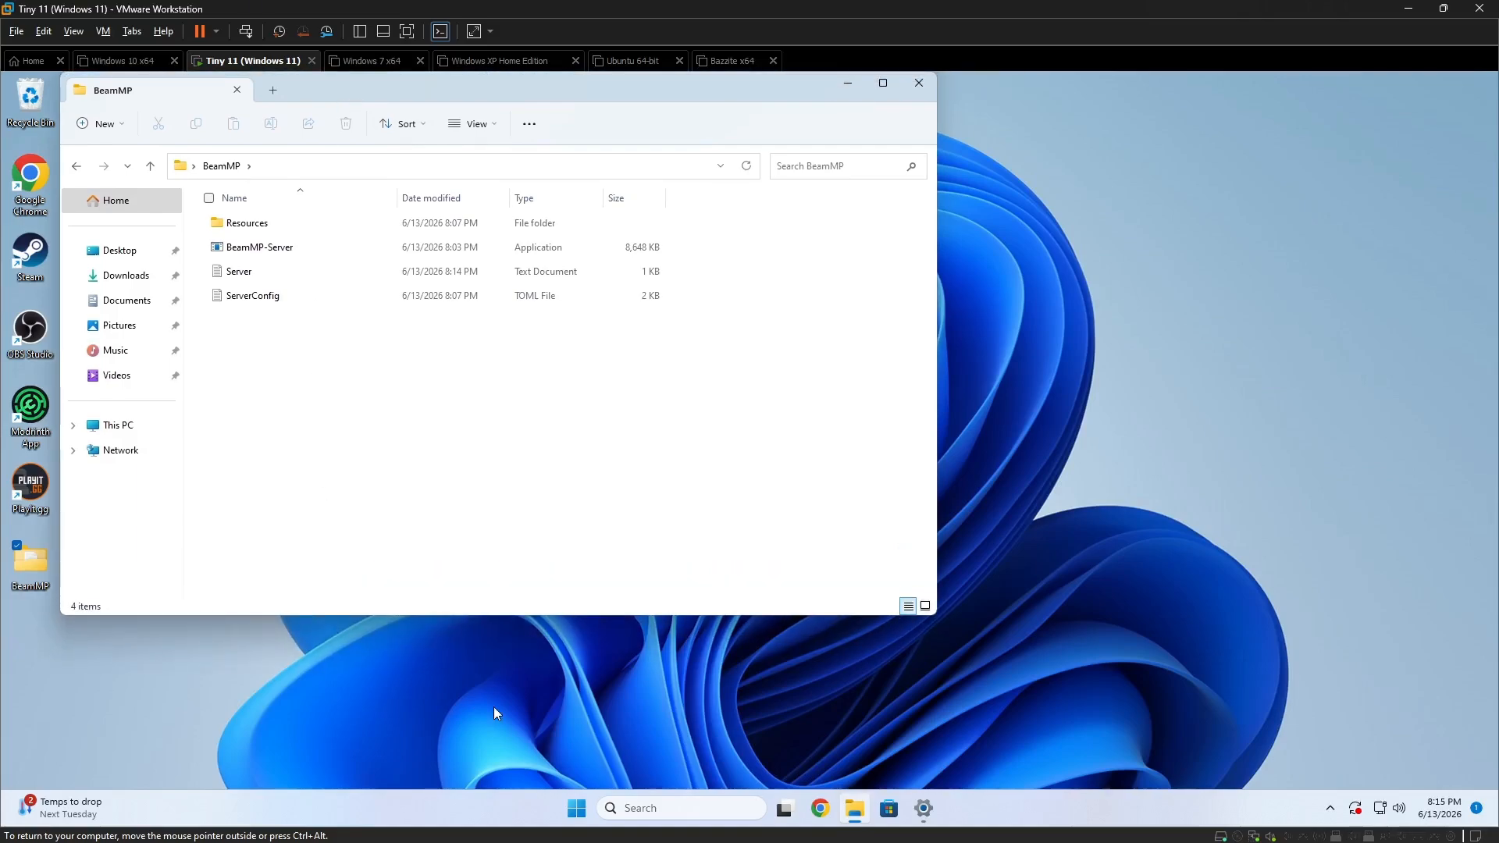
left_click_drag(538, 98, 666, 165)
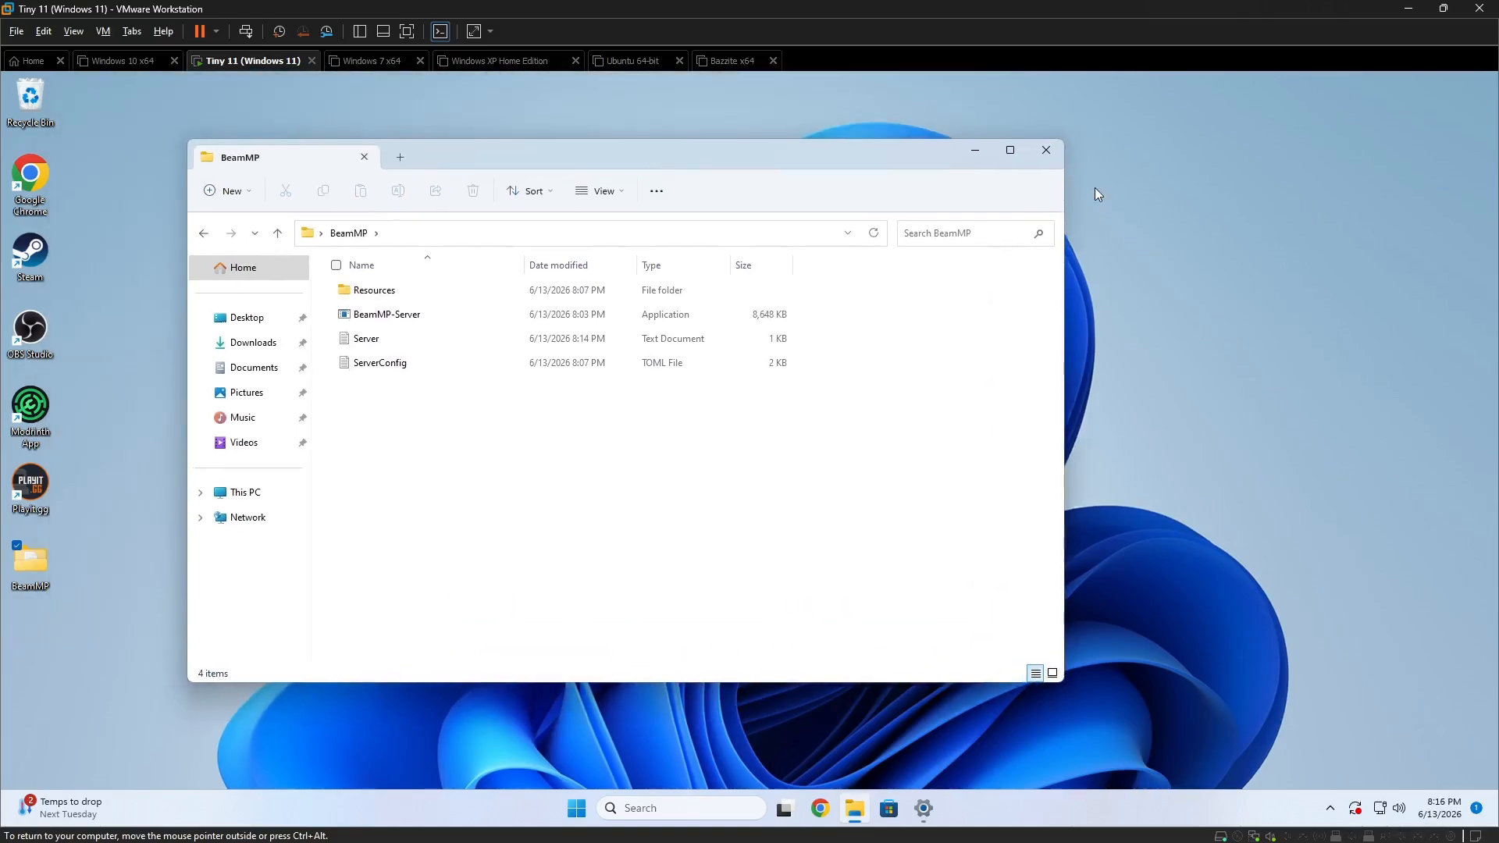
left_click(1046, 151)
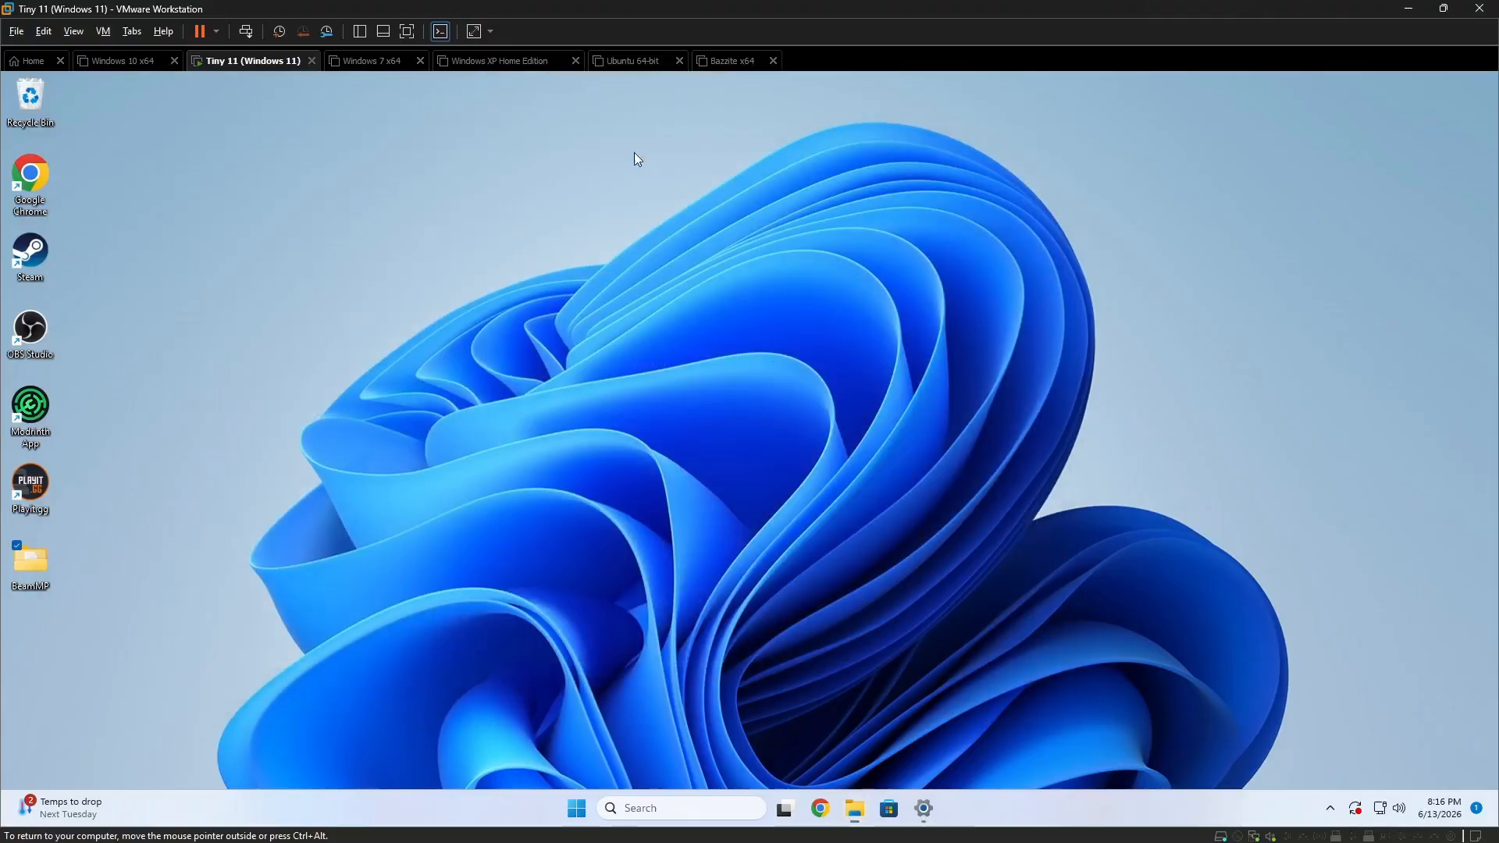